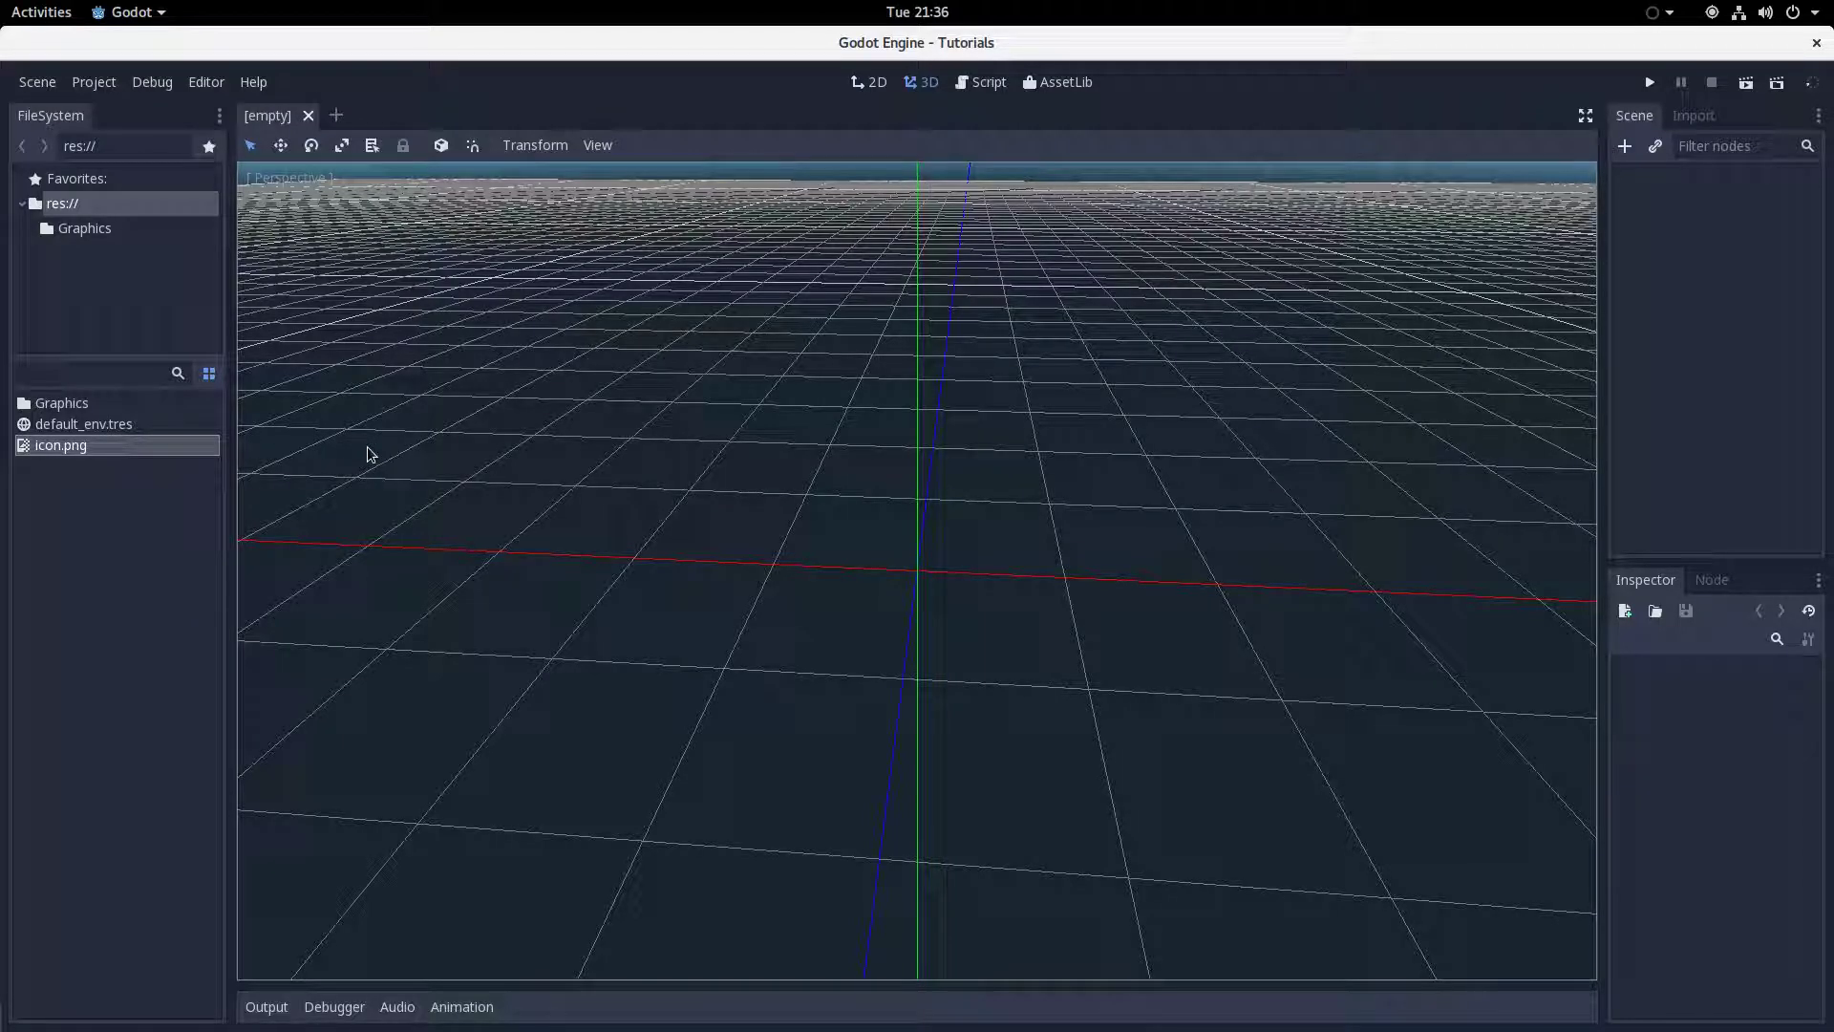
# Open the Graphics folder and inspect tileset.png, a 1280×1280 RGBA8 texture.
pyautogui.moveTo(930, 519); pyautogui.dragTo(1146, 504, button='middle')
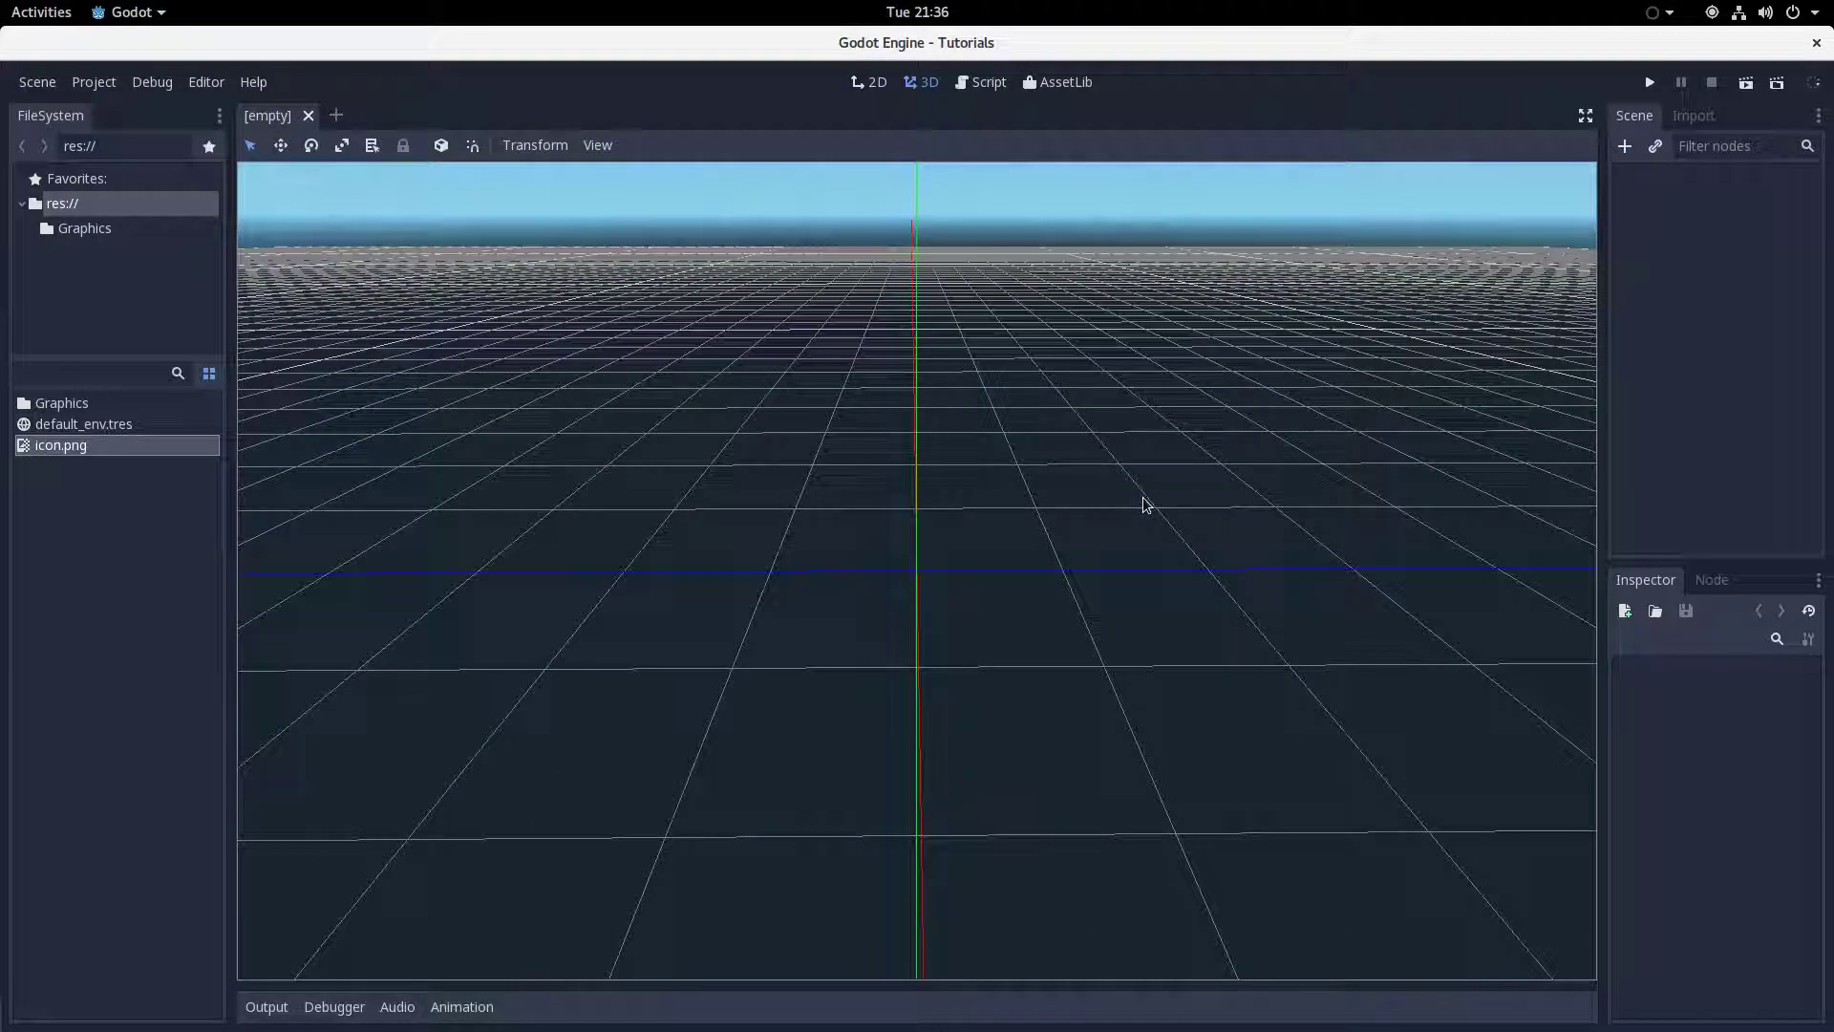
pyautogui.scroll(-2, 1143, 503)
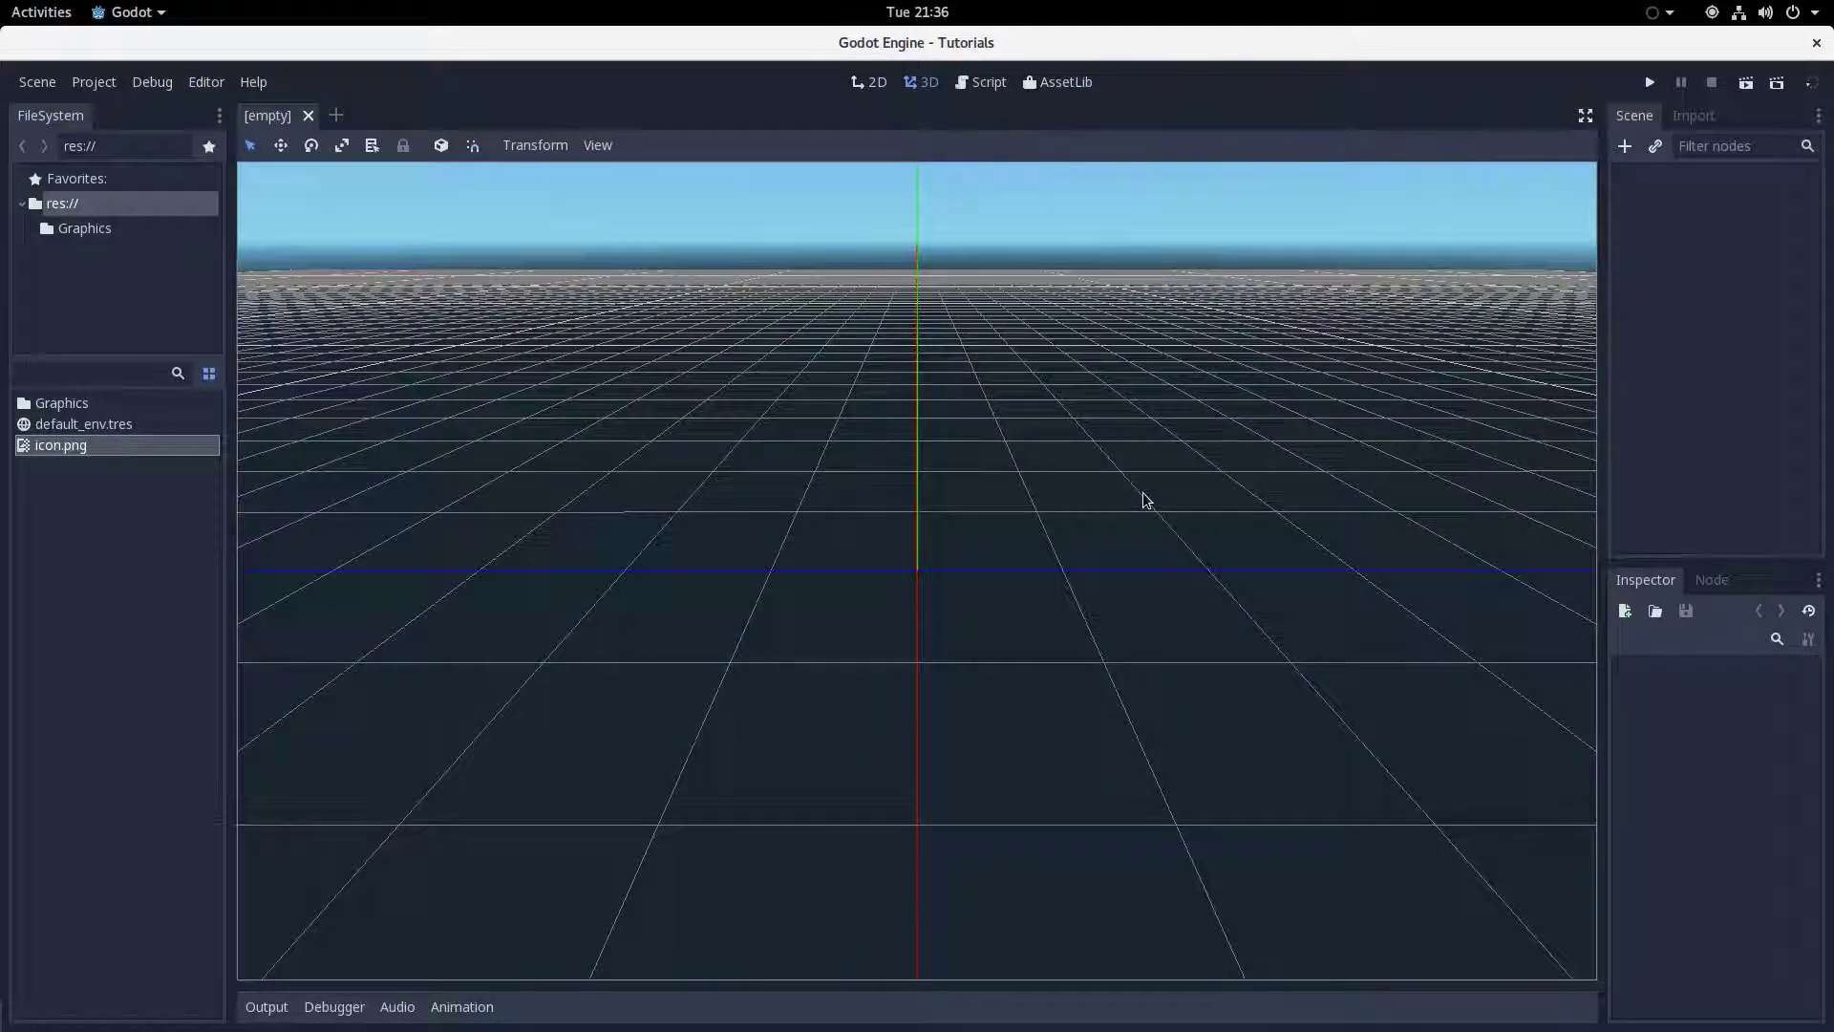
pyautogui.moveTo(1143, 499); pyautogui.dragTo(188, 467, button='middle')
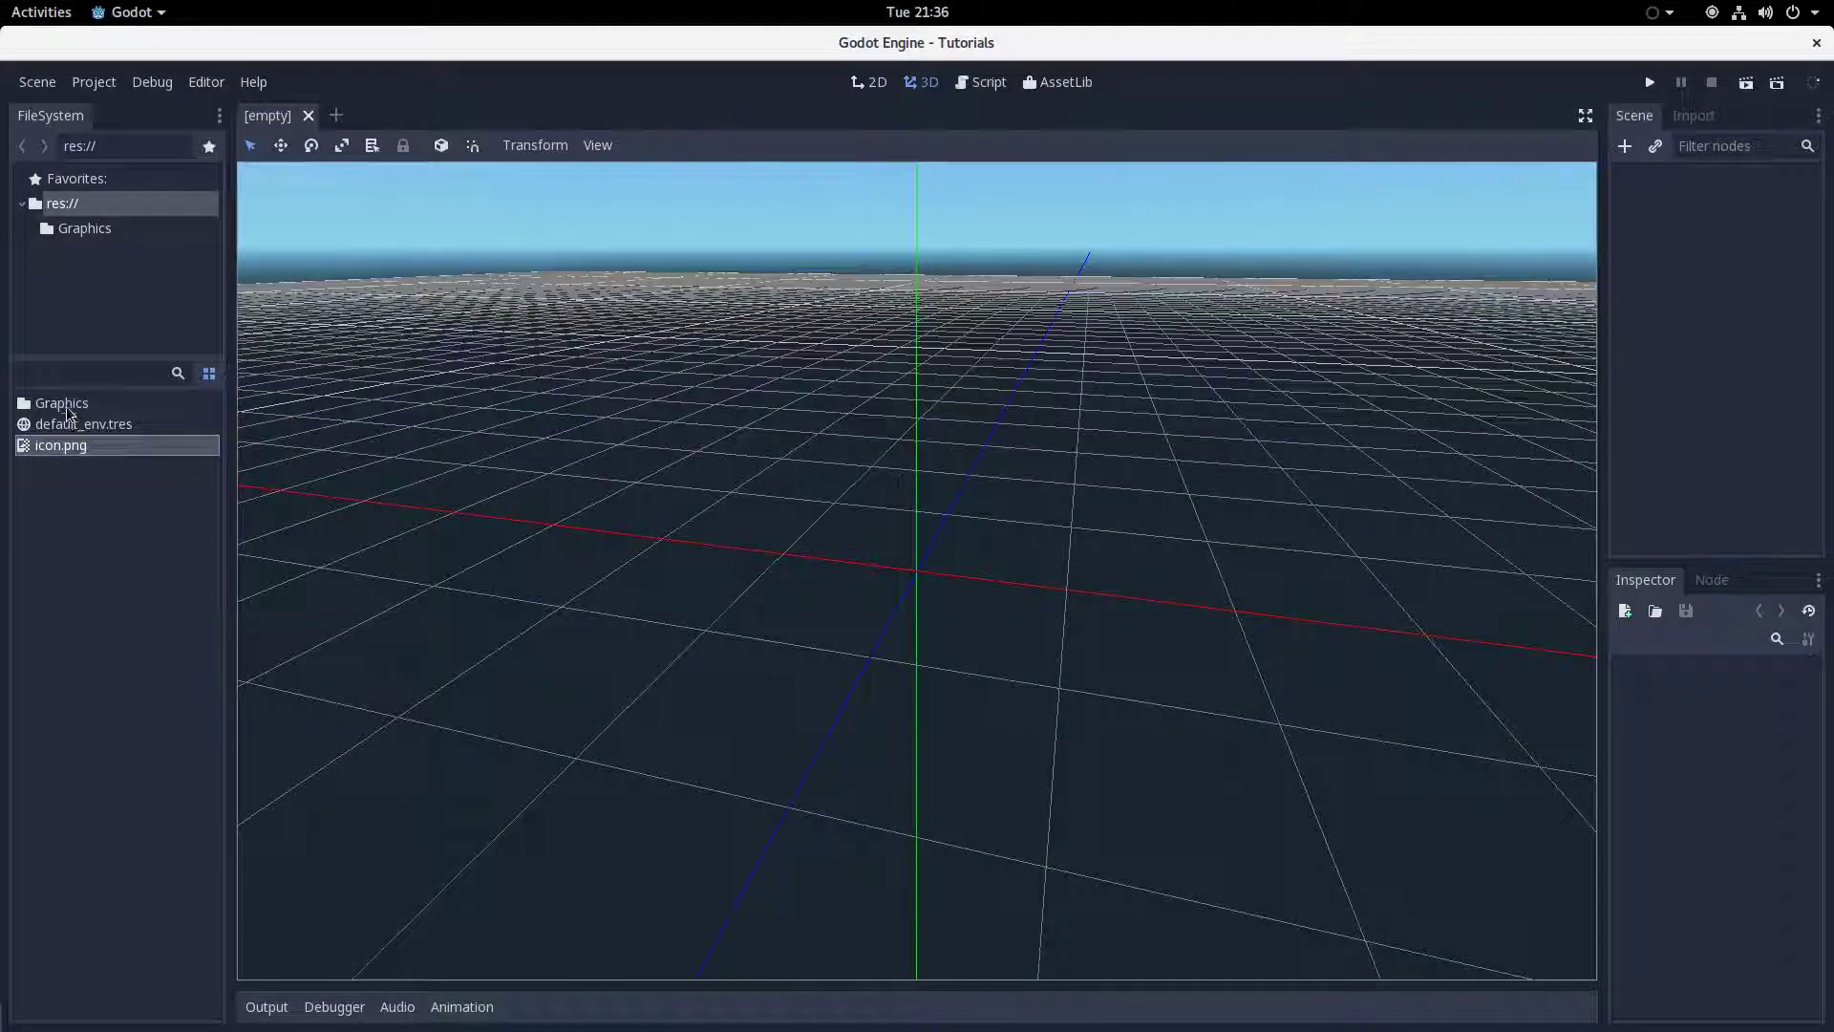
pyautogui.doubleClick(65, 403)
pyautogui.click(84, 425)
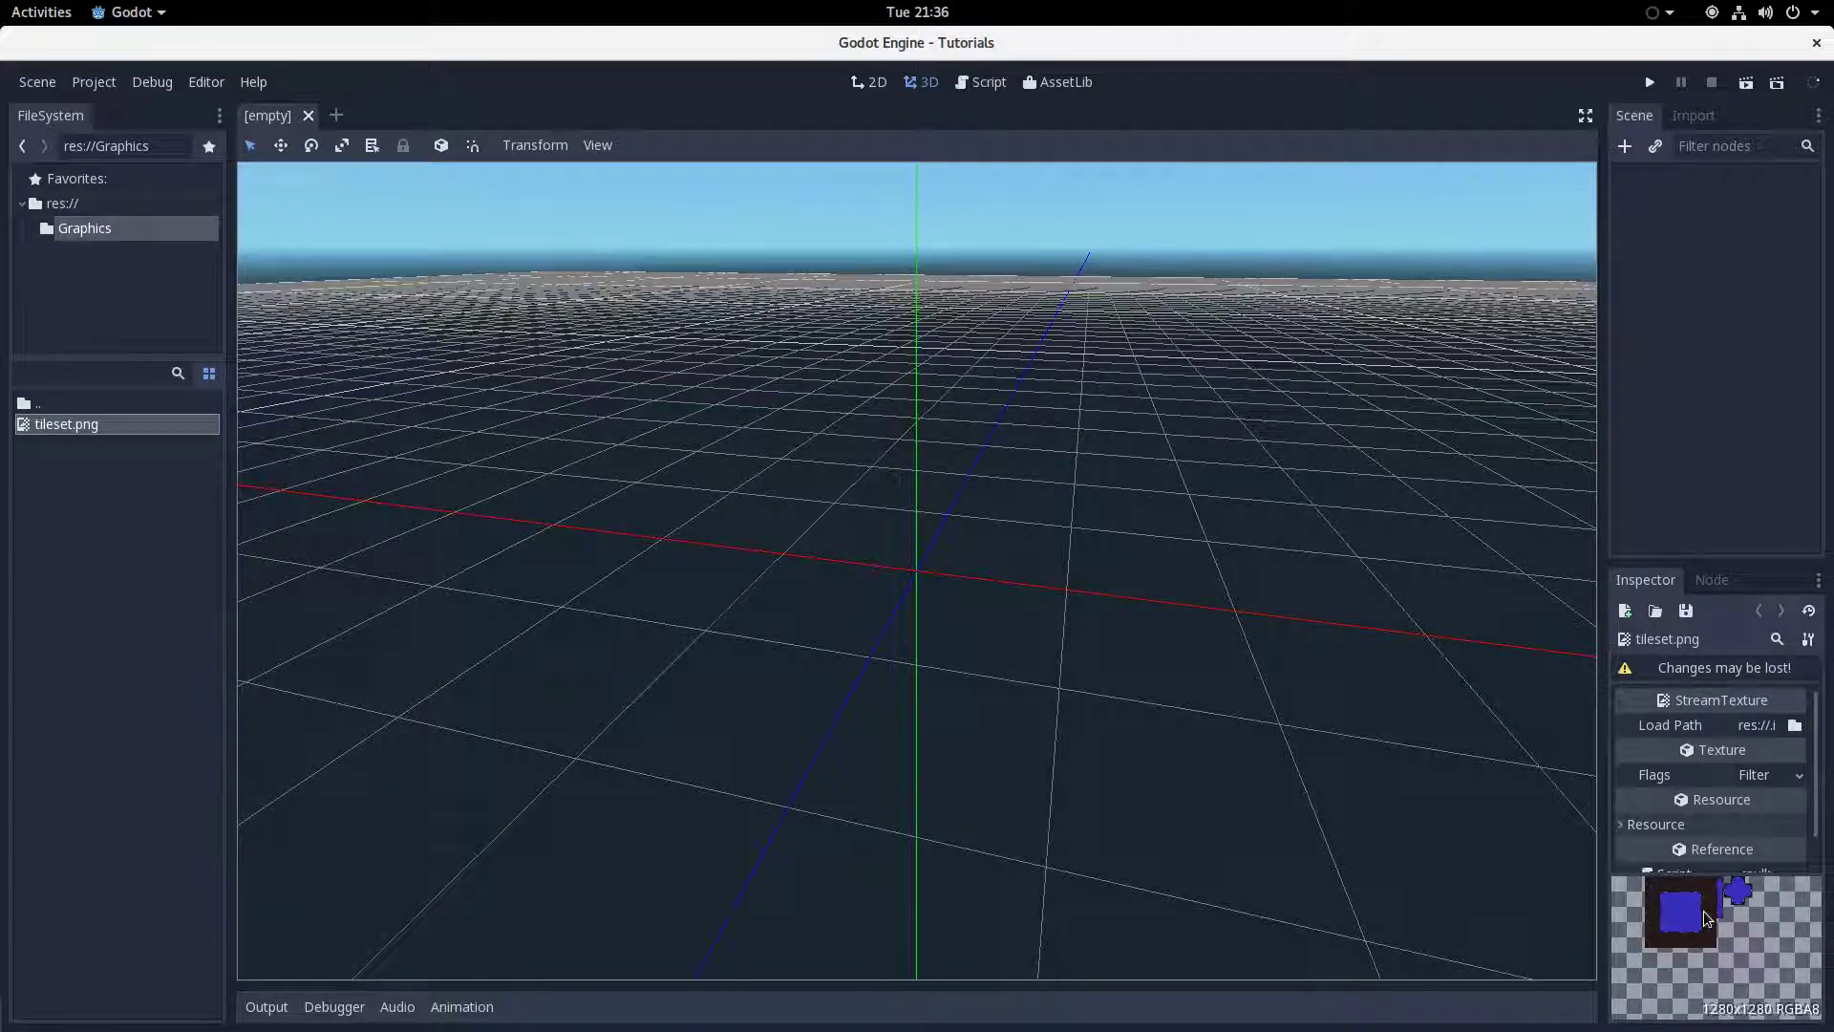
pyautogui.doubleClick(84, 401)
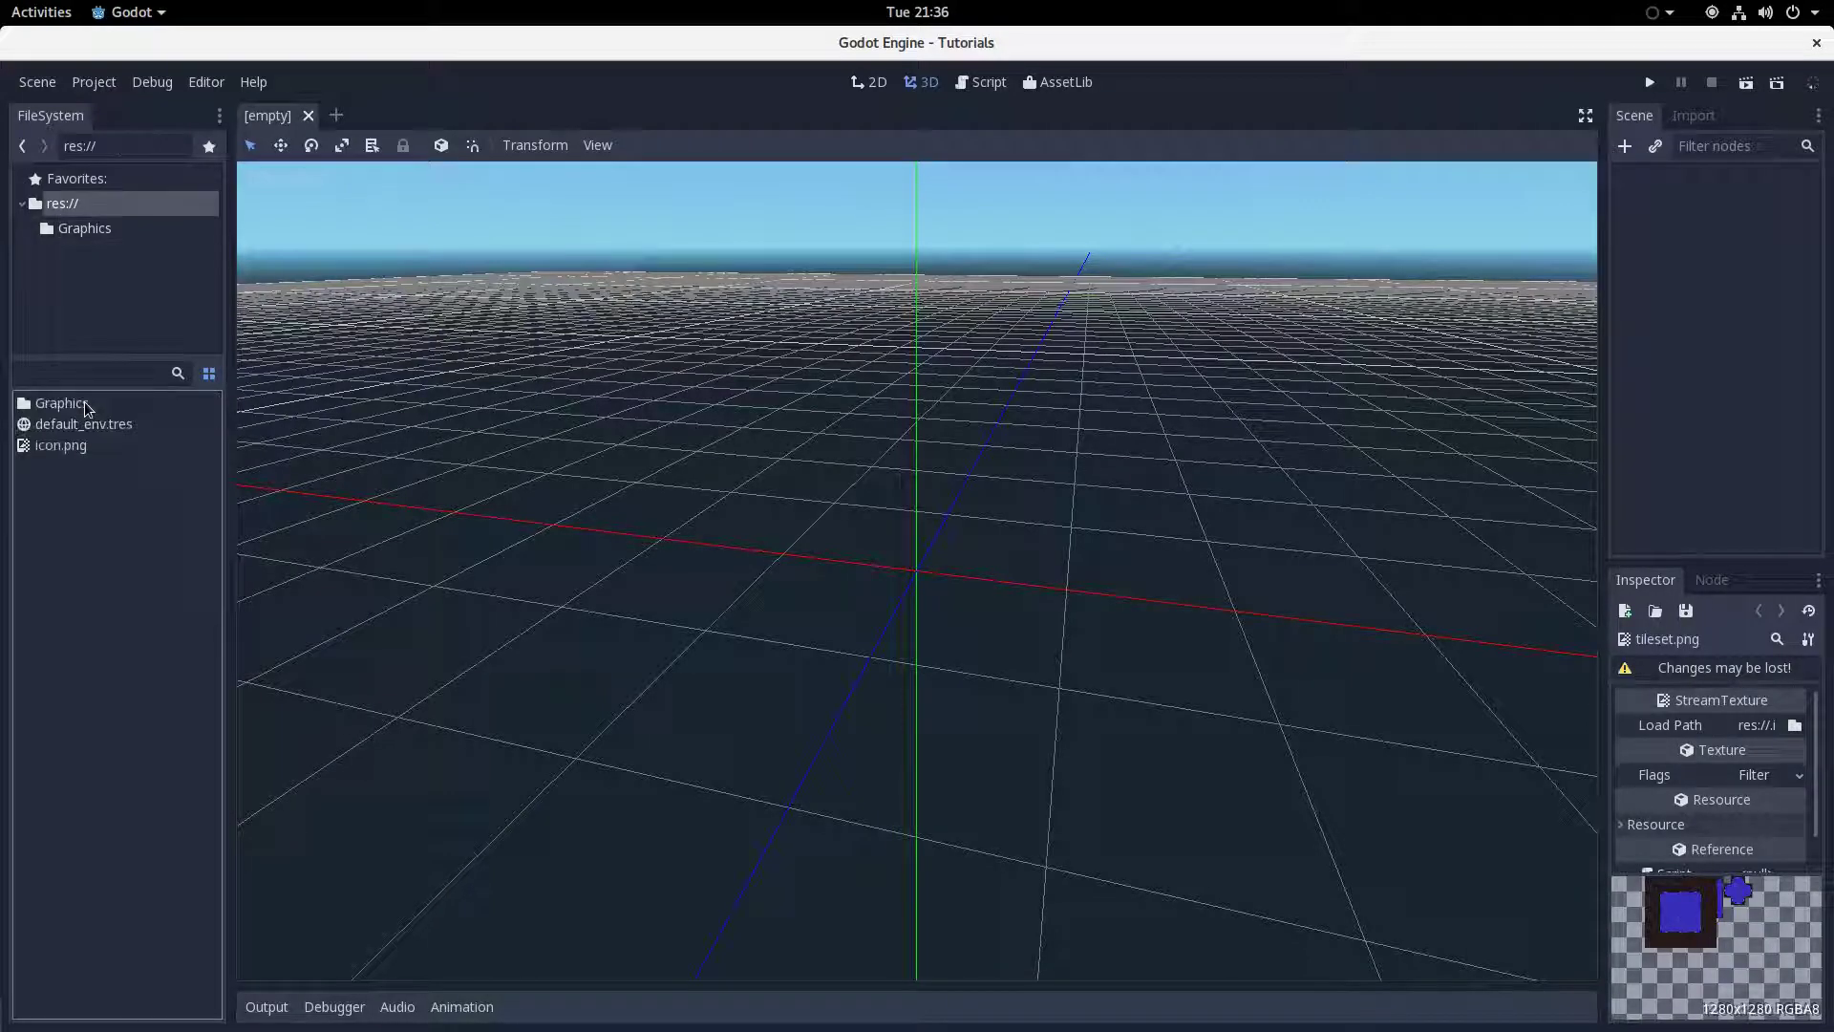
pyautogui.doubleClick(47, 404)
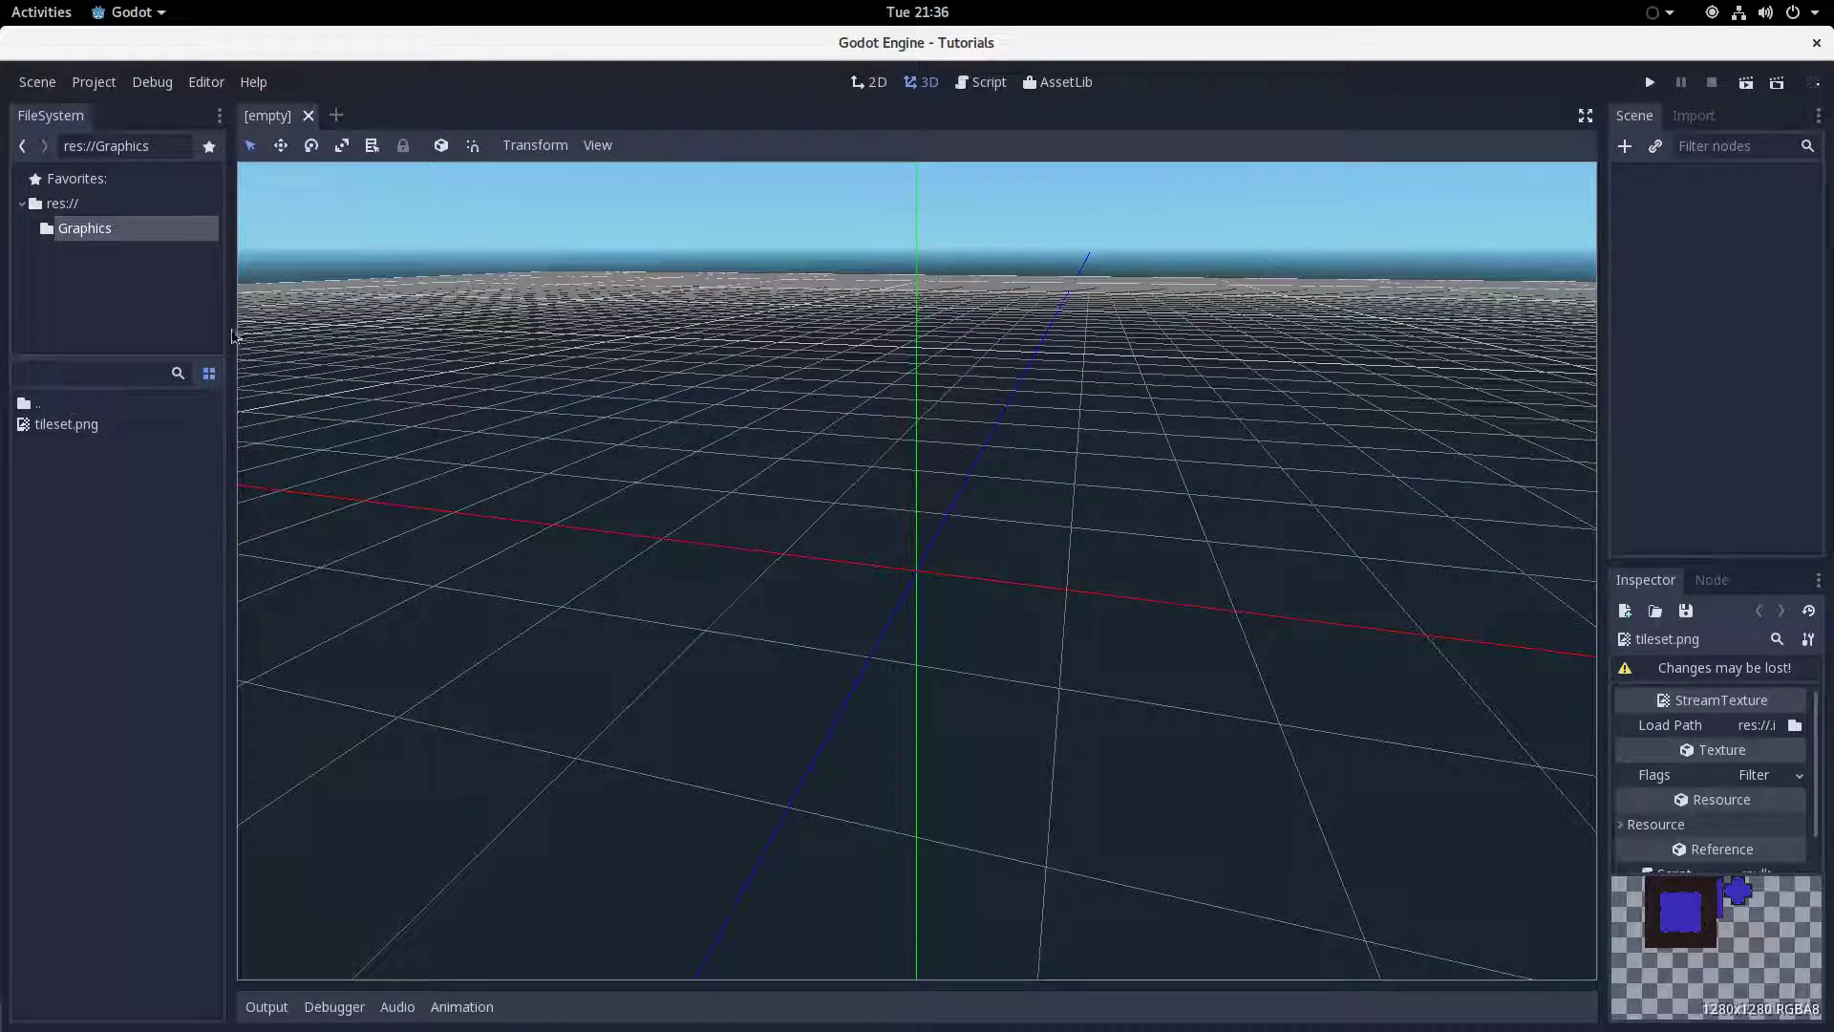
# Create a new 2D scene with a plain Node as its root.
pyautogui.click(29, 81)
pyautogui.click(46, 101)
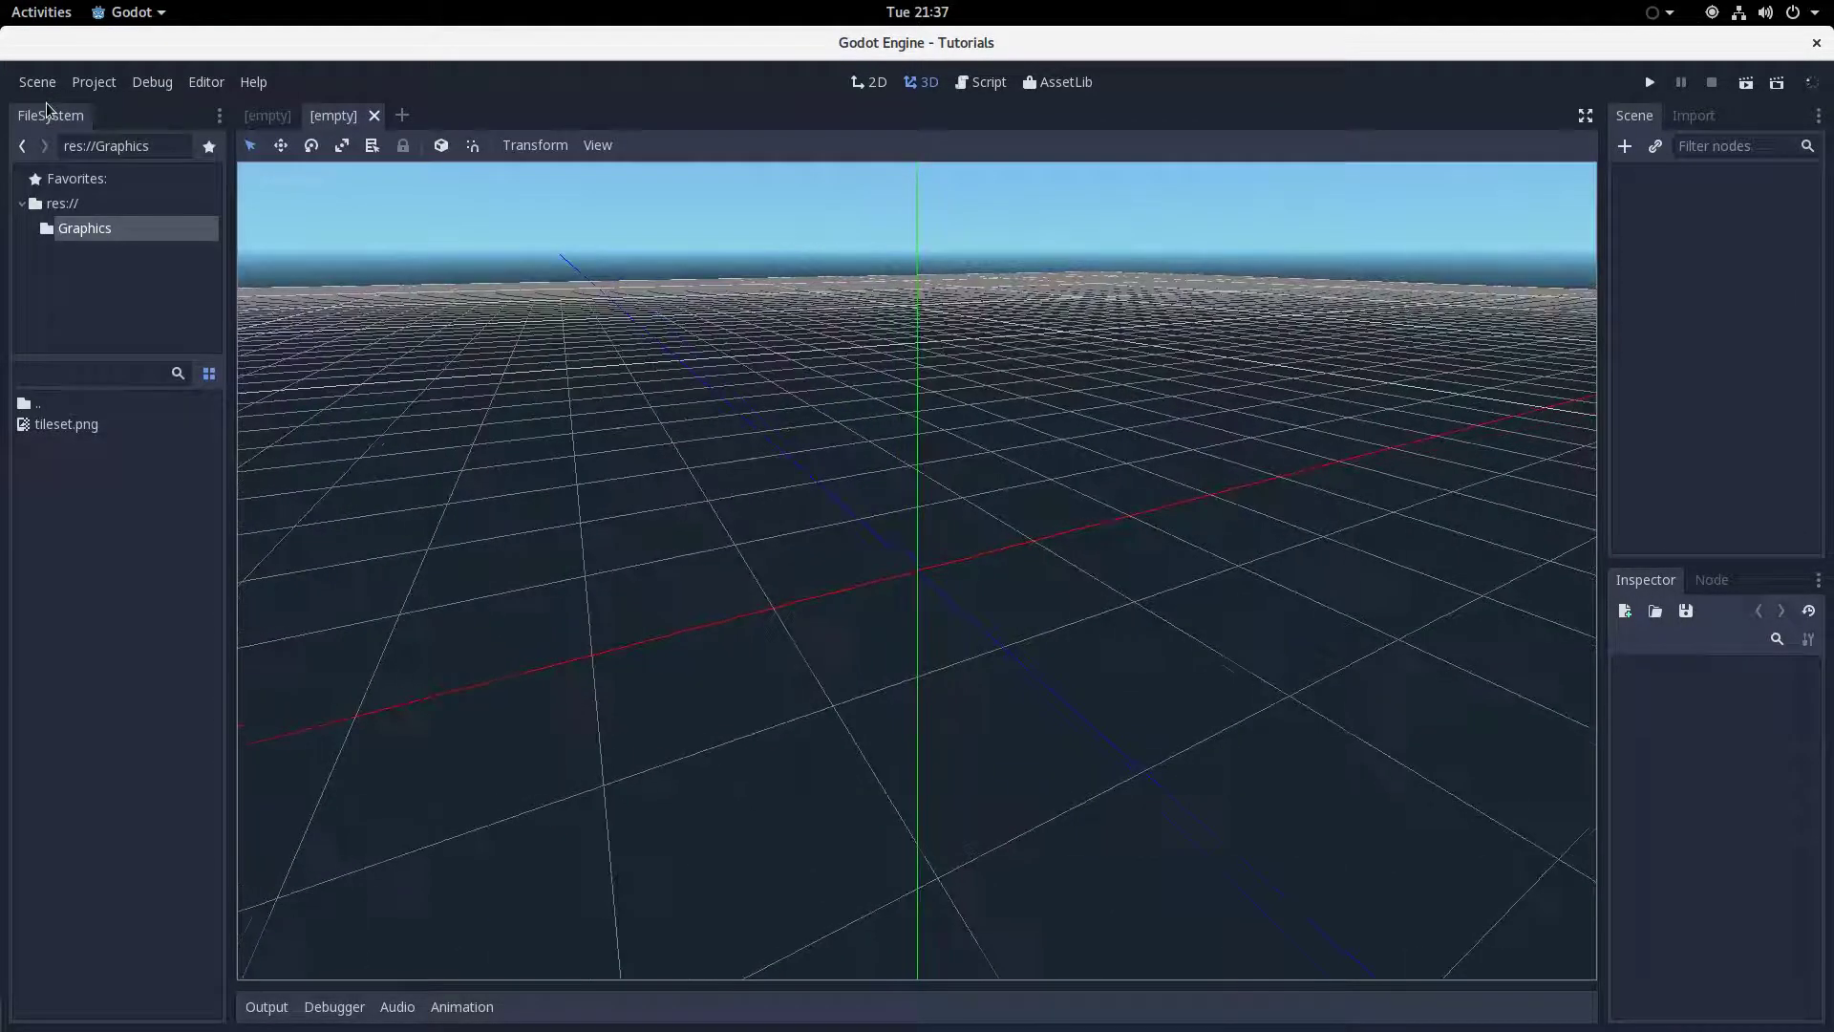
pyautogui.click(870, 82)
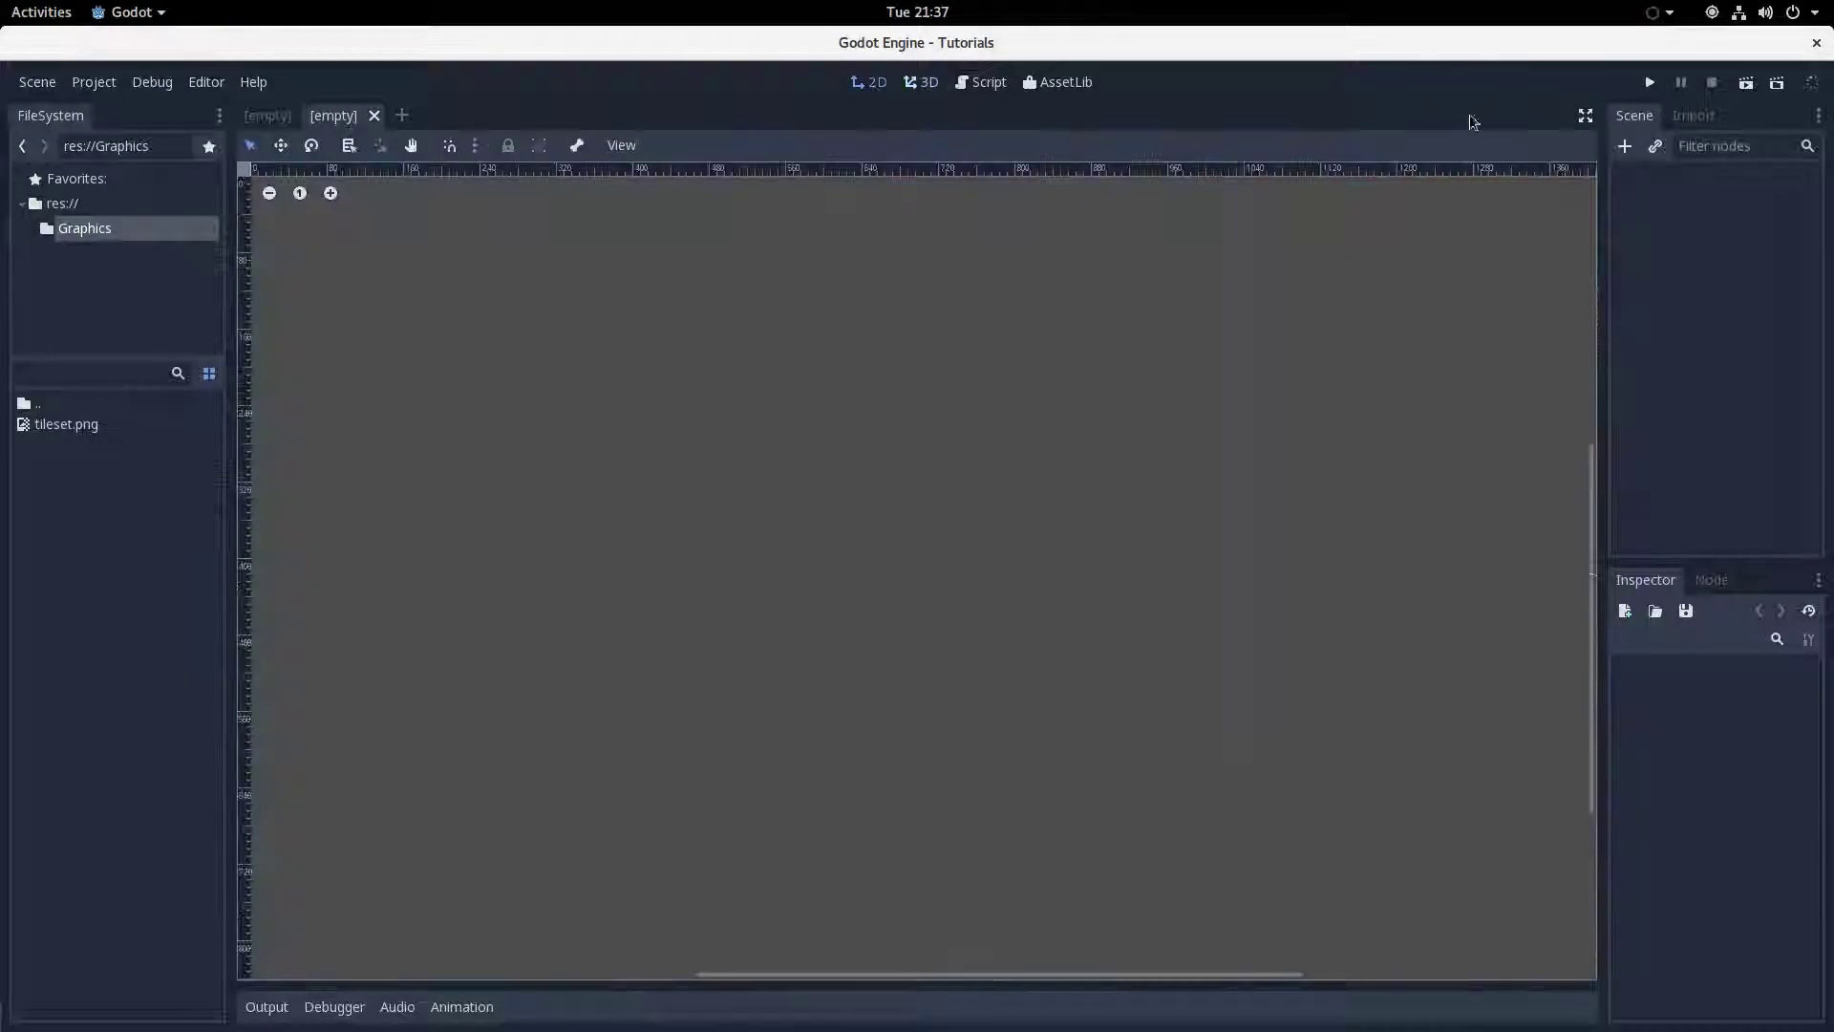
pyautogui.click(1628, 147)
pyautogui.doubleClick(442, 292)
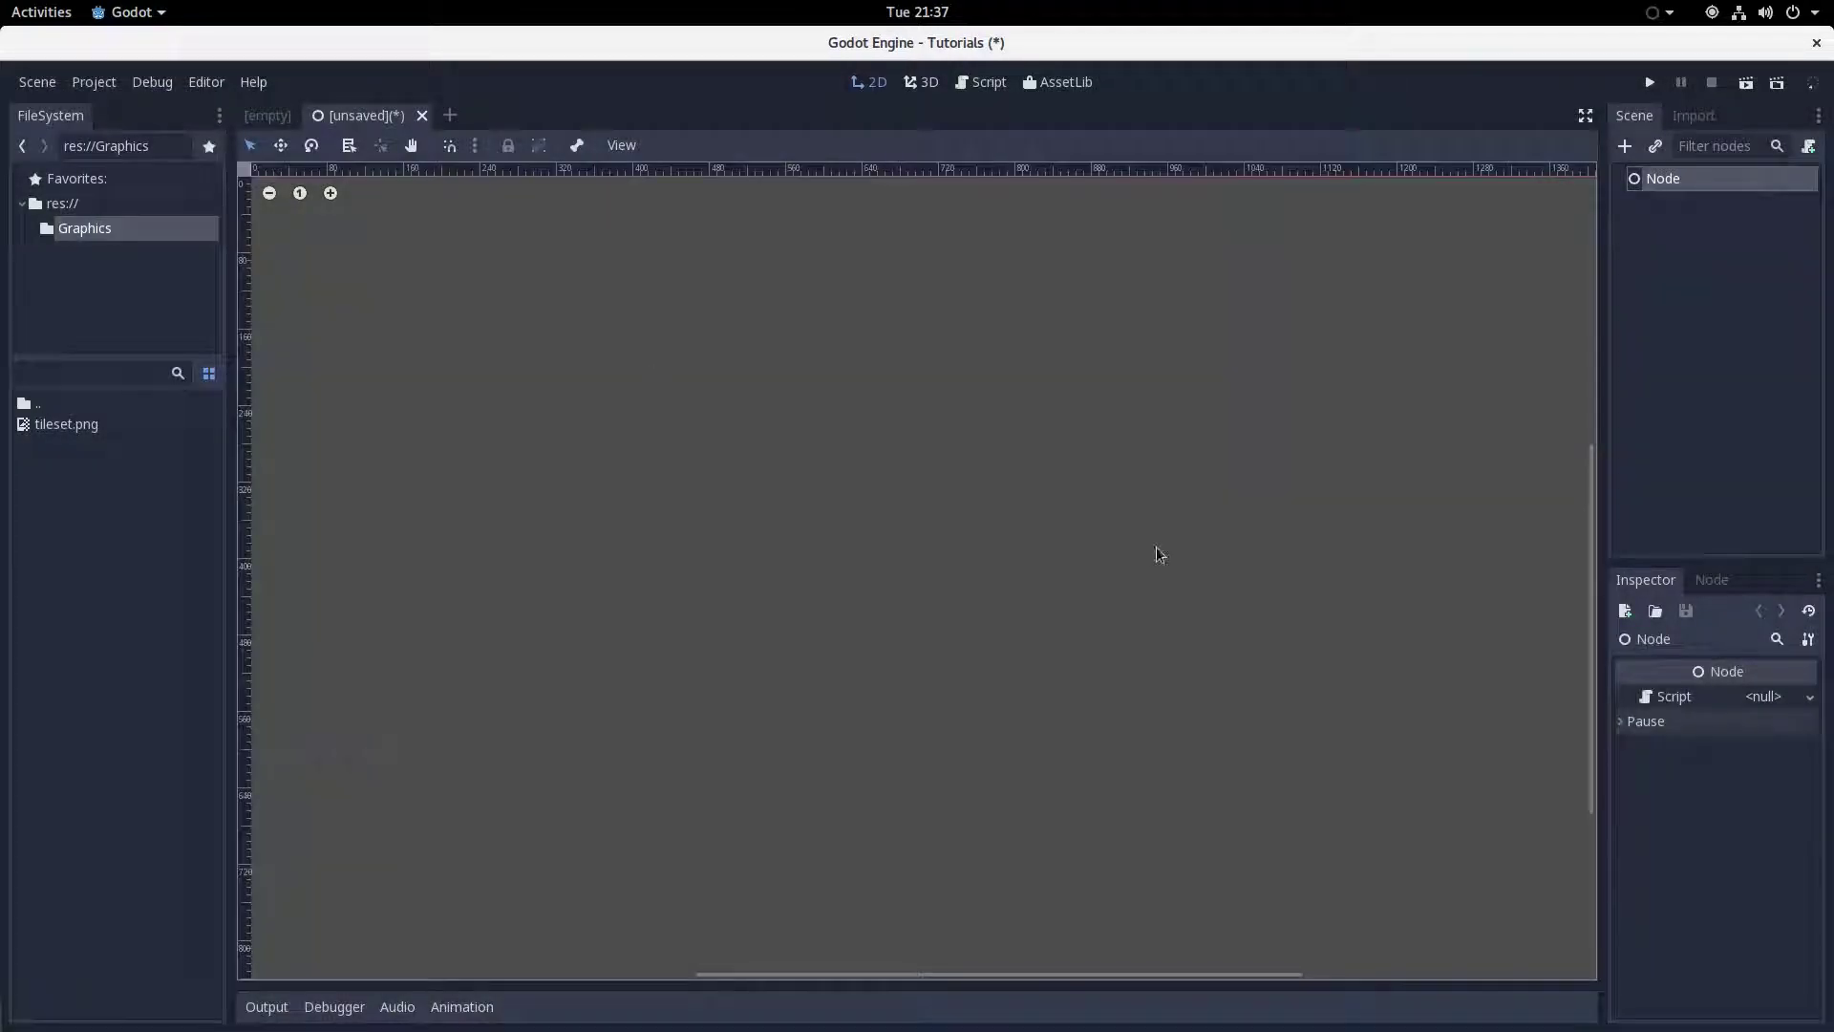
# Save the new scene as tileset.tscn.
pyautogui.hotkey('ctrl', 's')
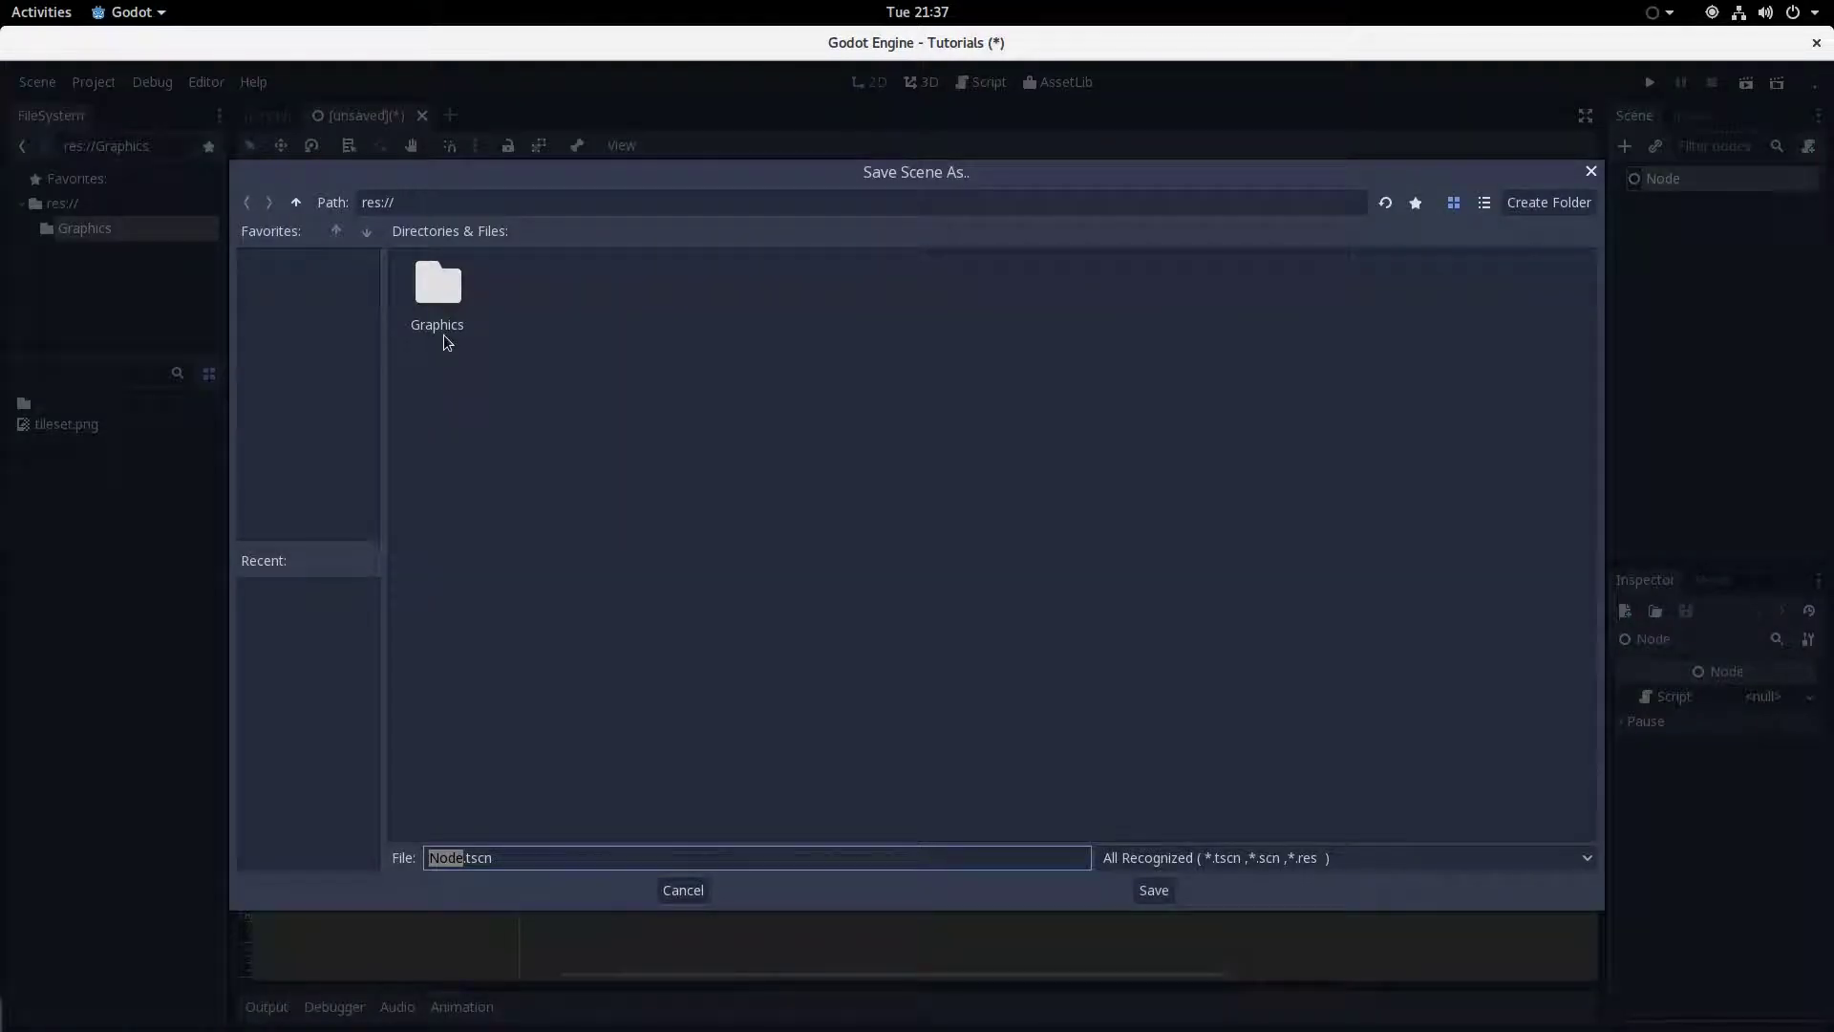
pyautogui.write('tileset')
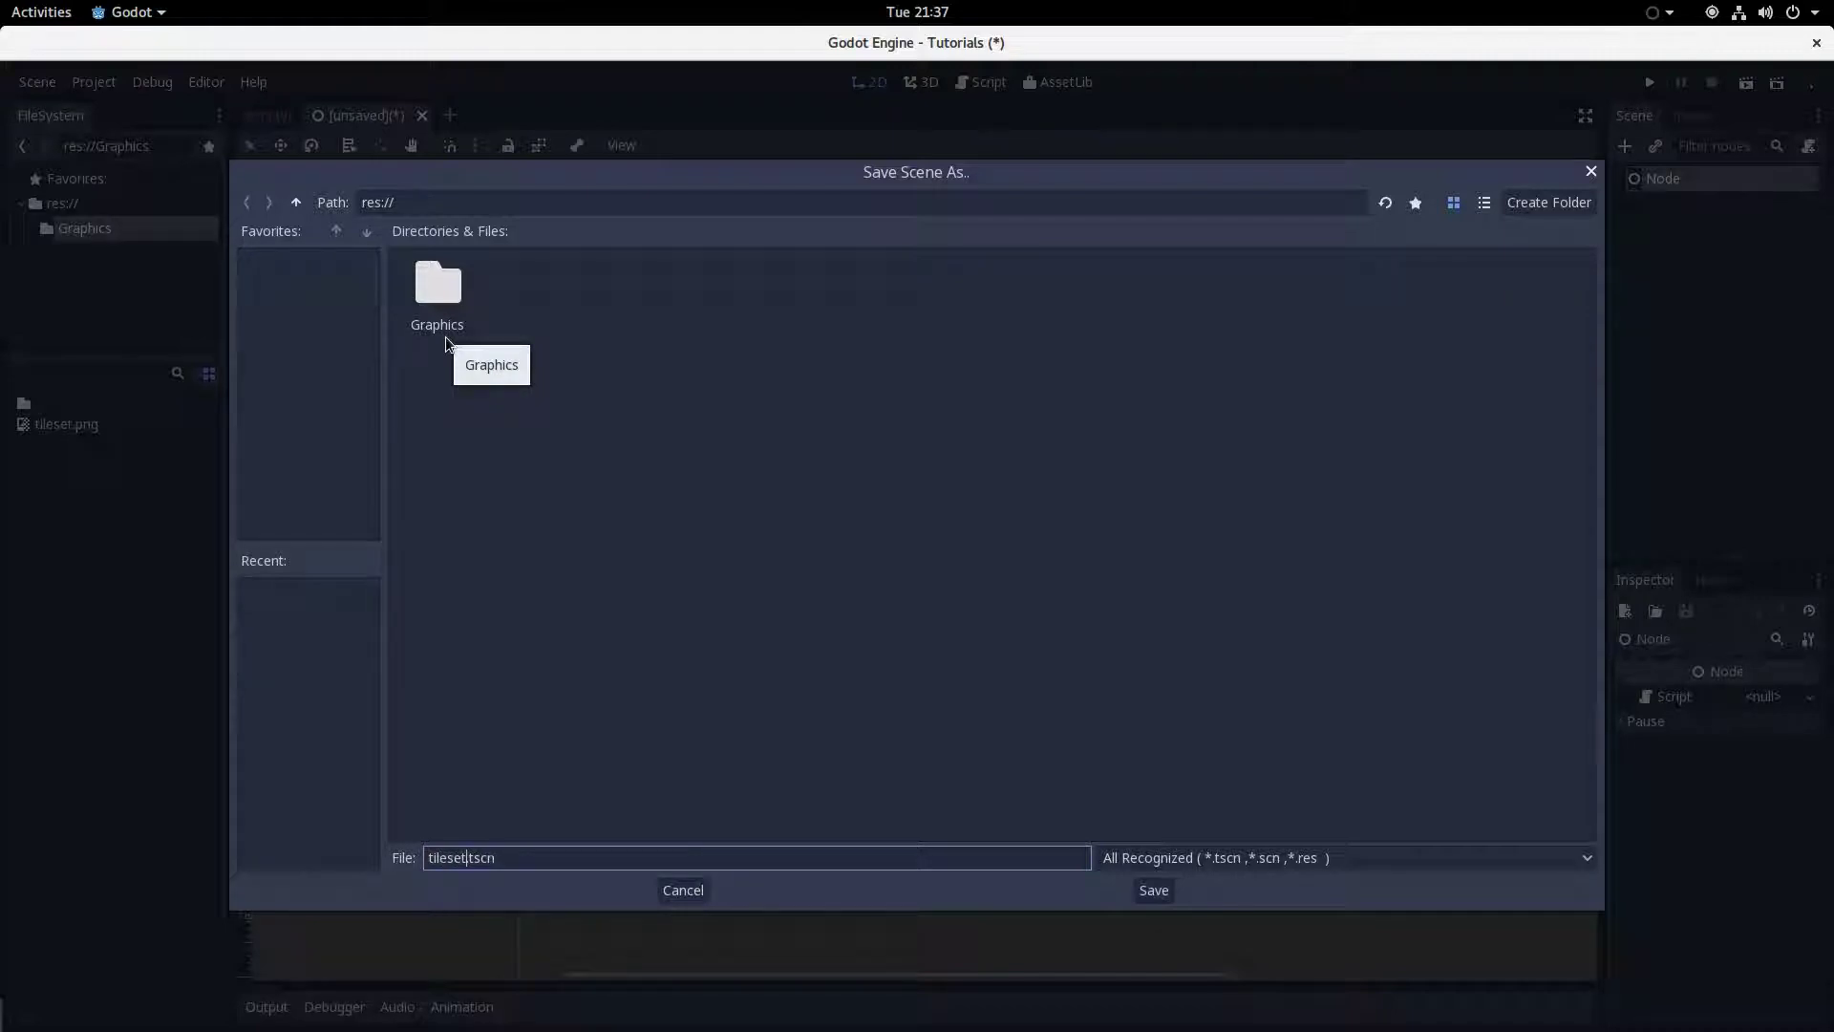
pyautogui.press('Return')
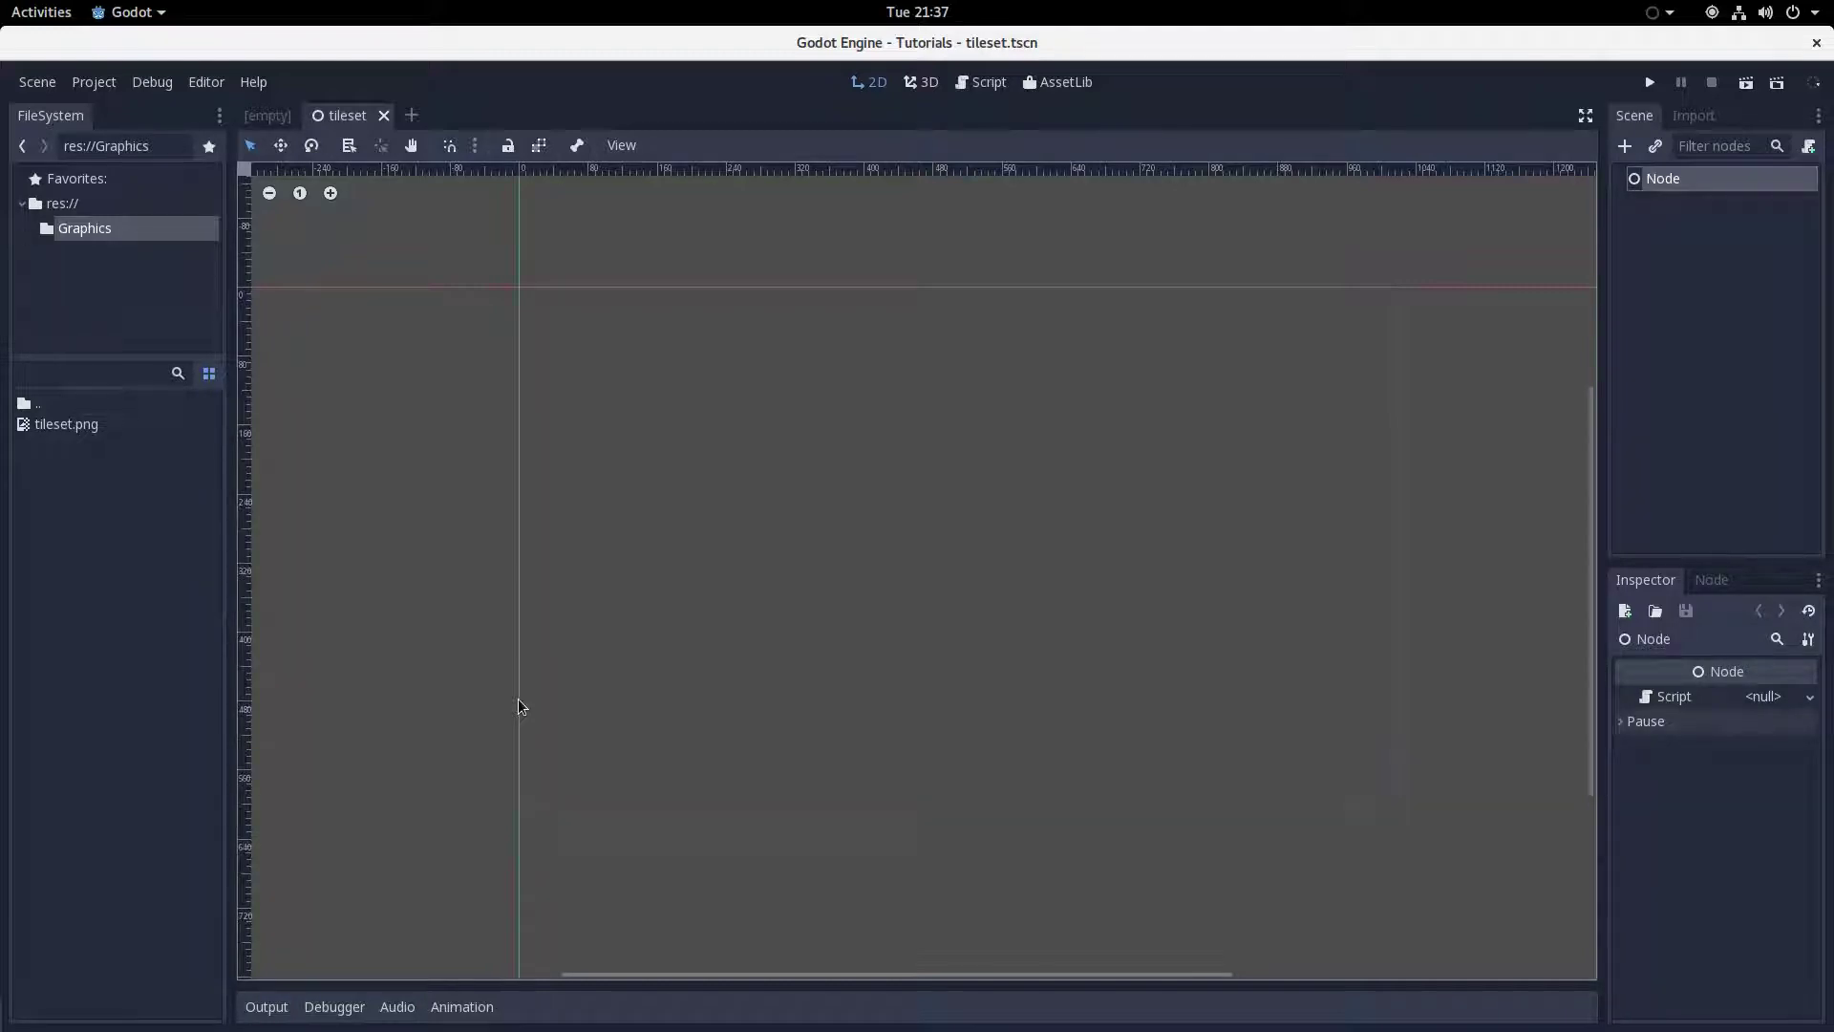
pyautogui.scroll(1, 856, 605)
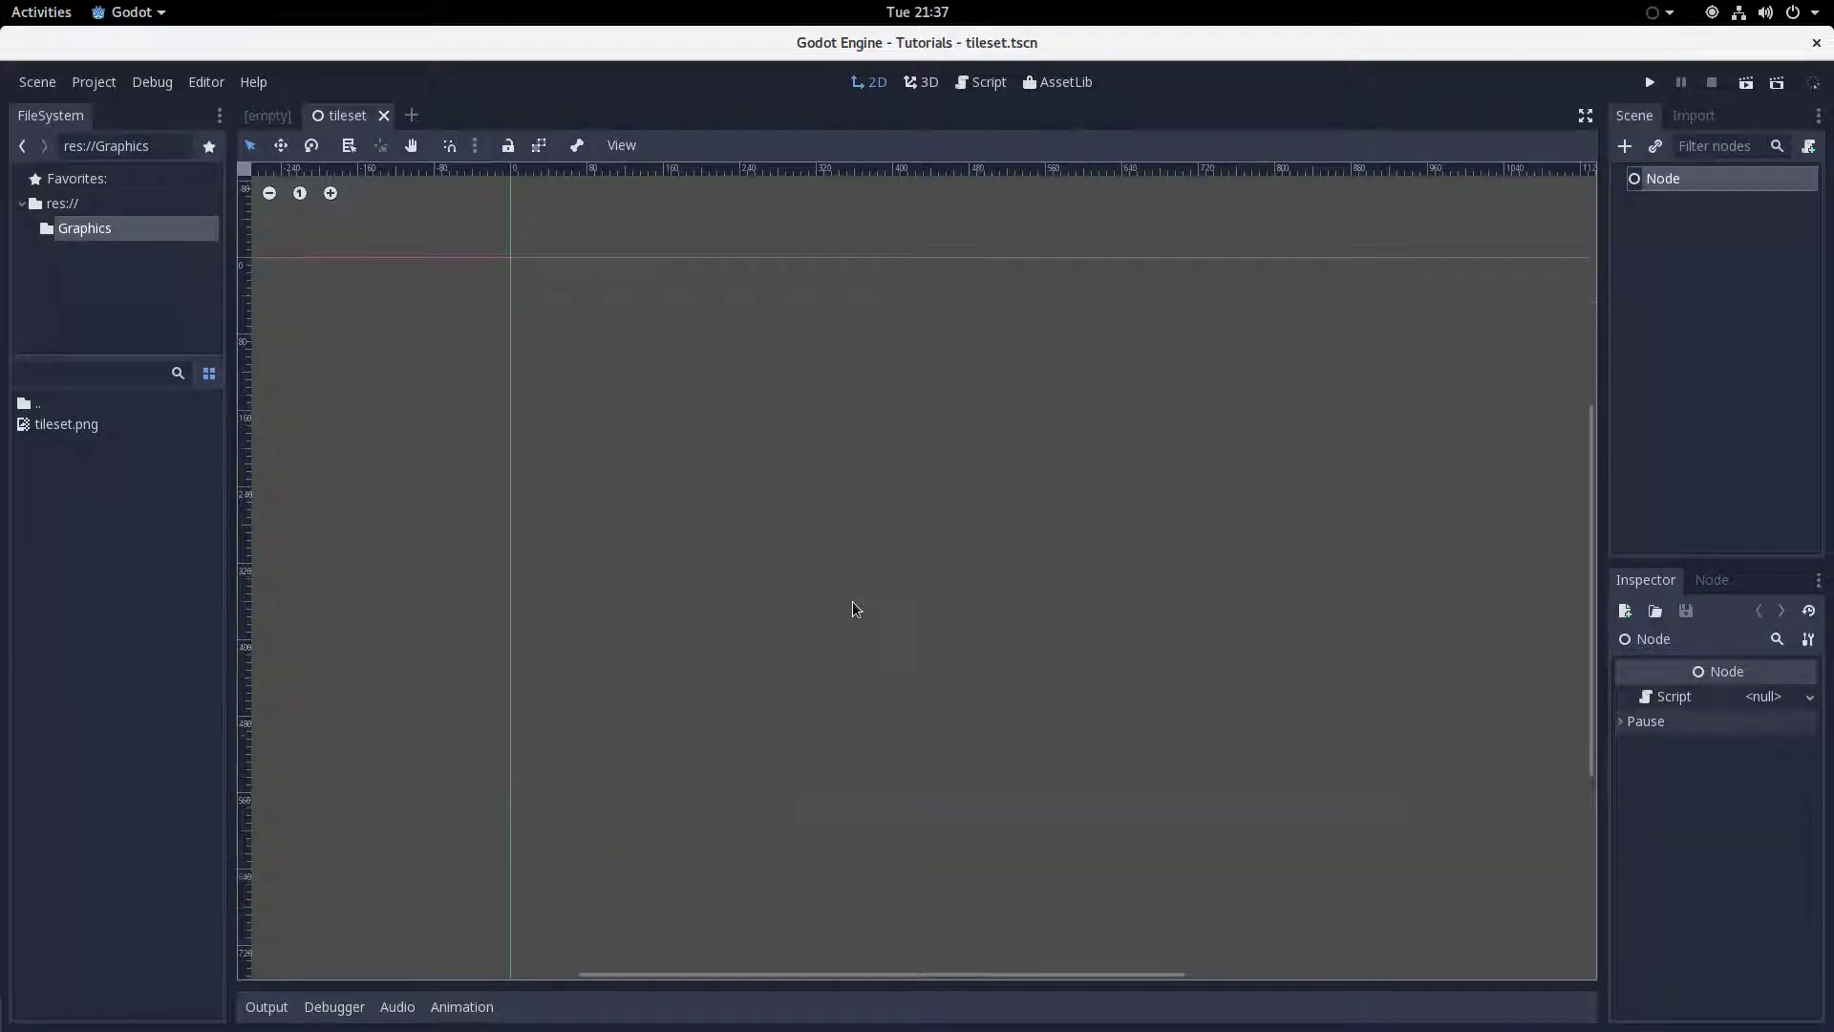
pyautogui.scroll(1, 723, 582)
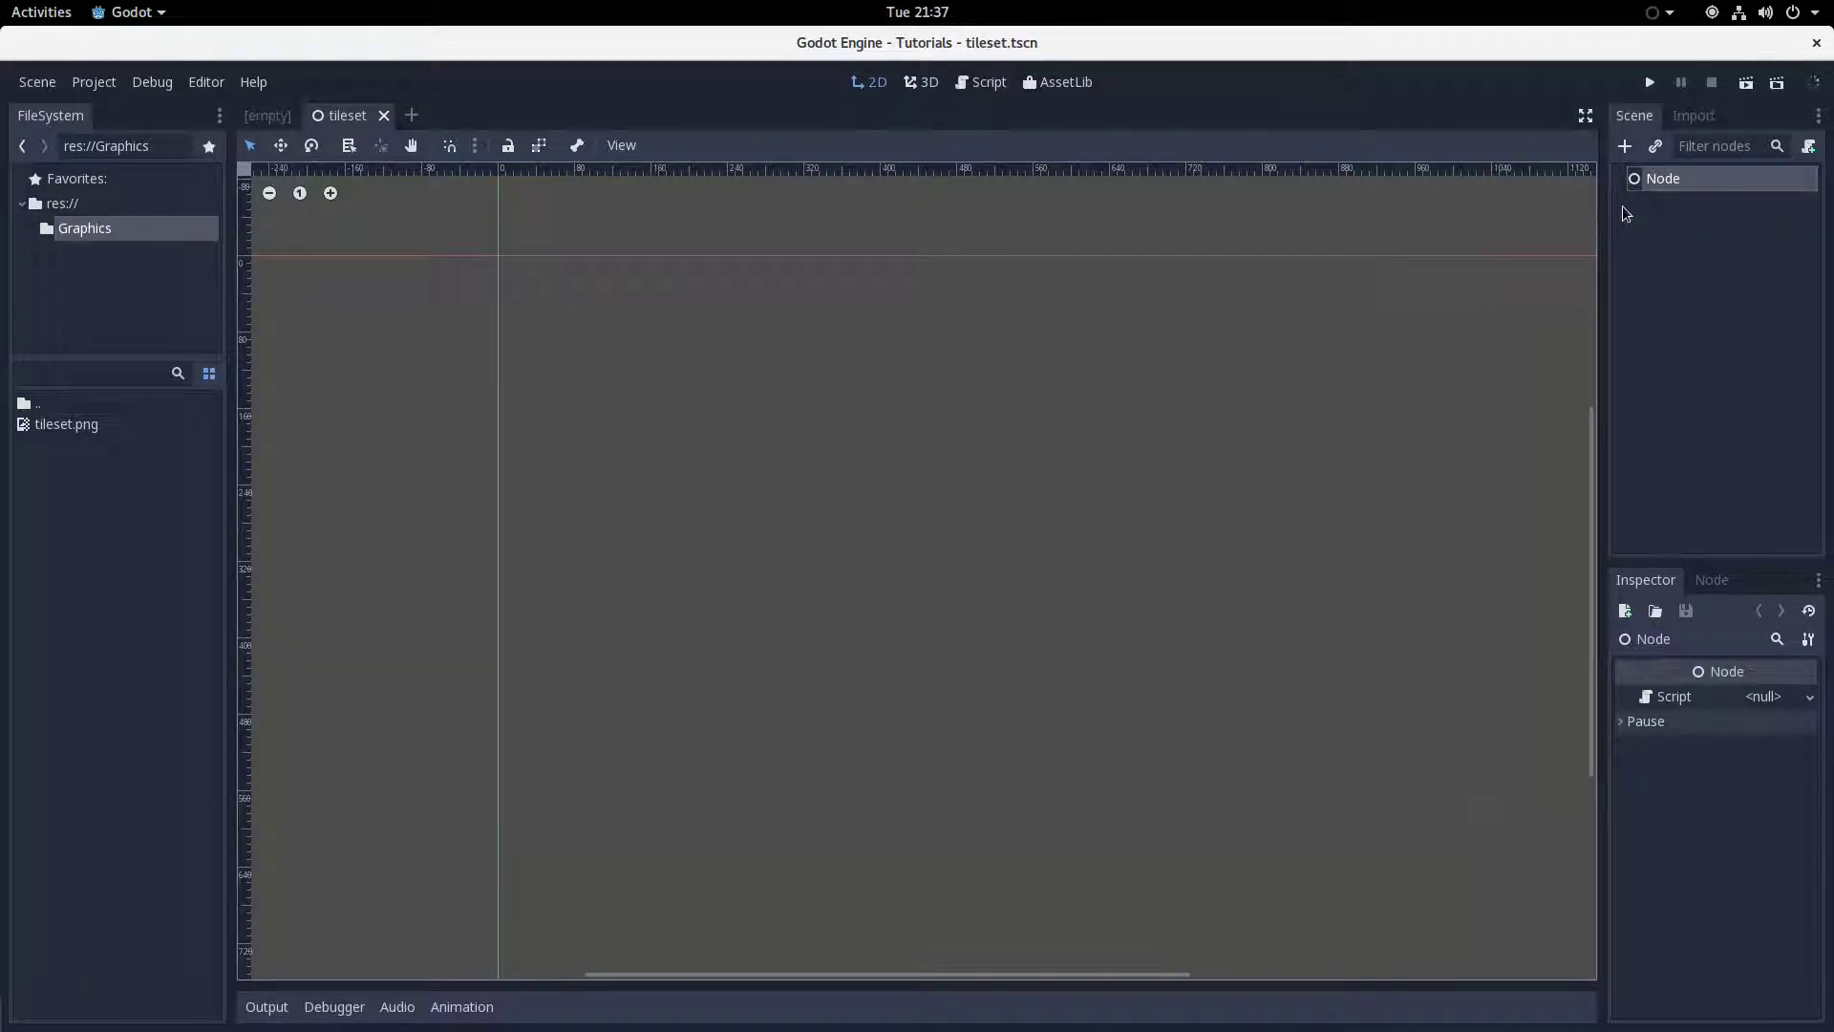
# Add a Sprite child under the root Node and rename it Grass.
pyautogui.hotkey('ctrl', 'a')
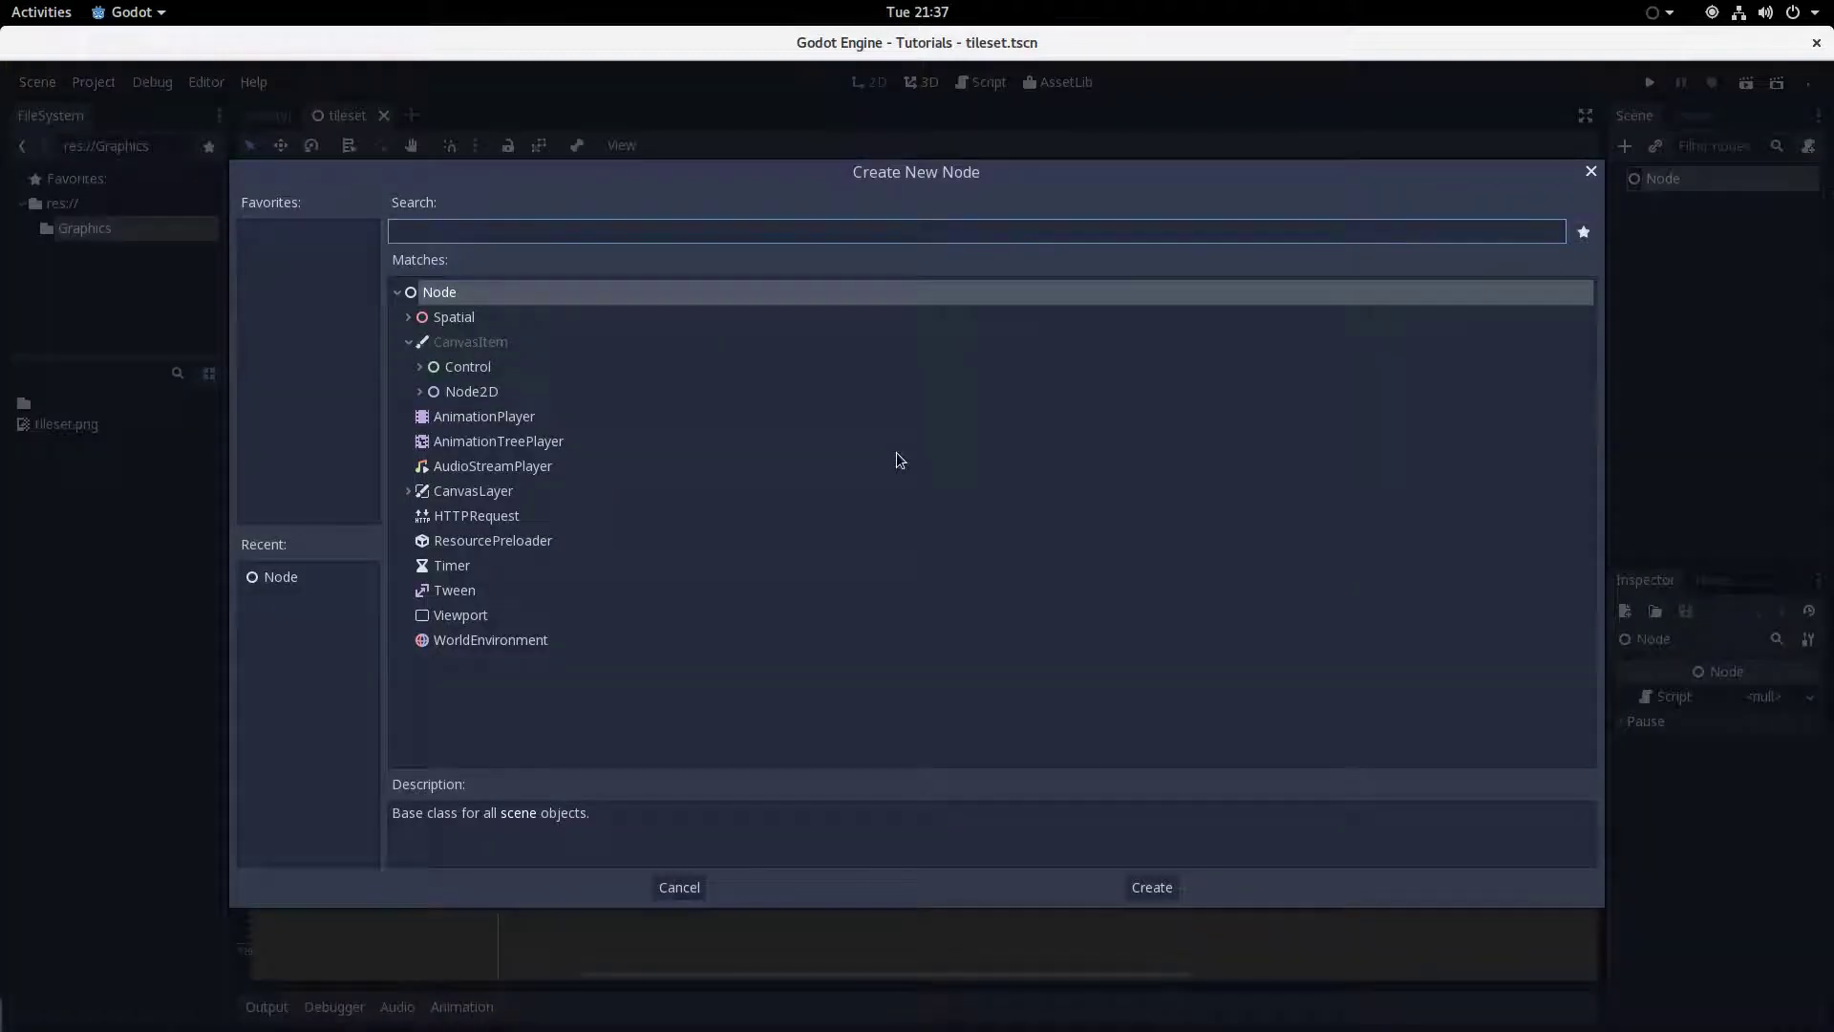
pyautogui.write('sprite')
pyautogui.press('Return')
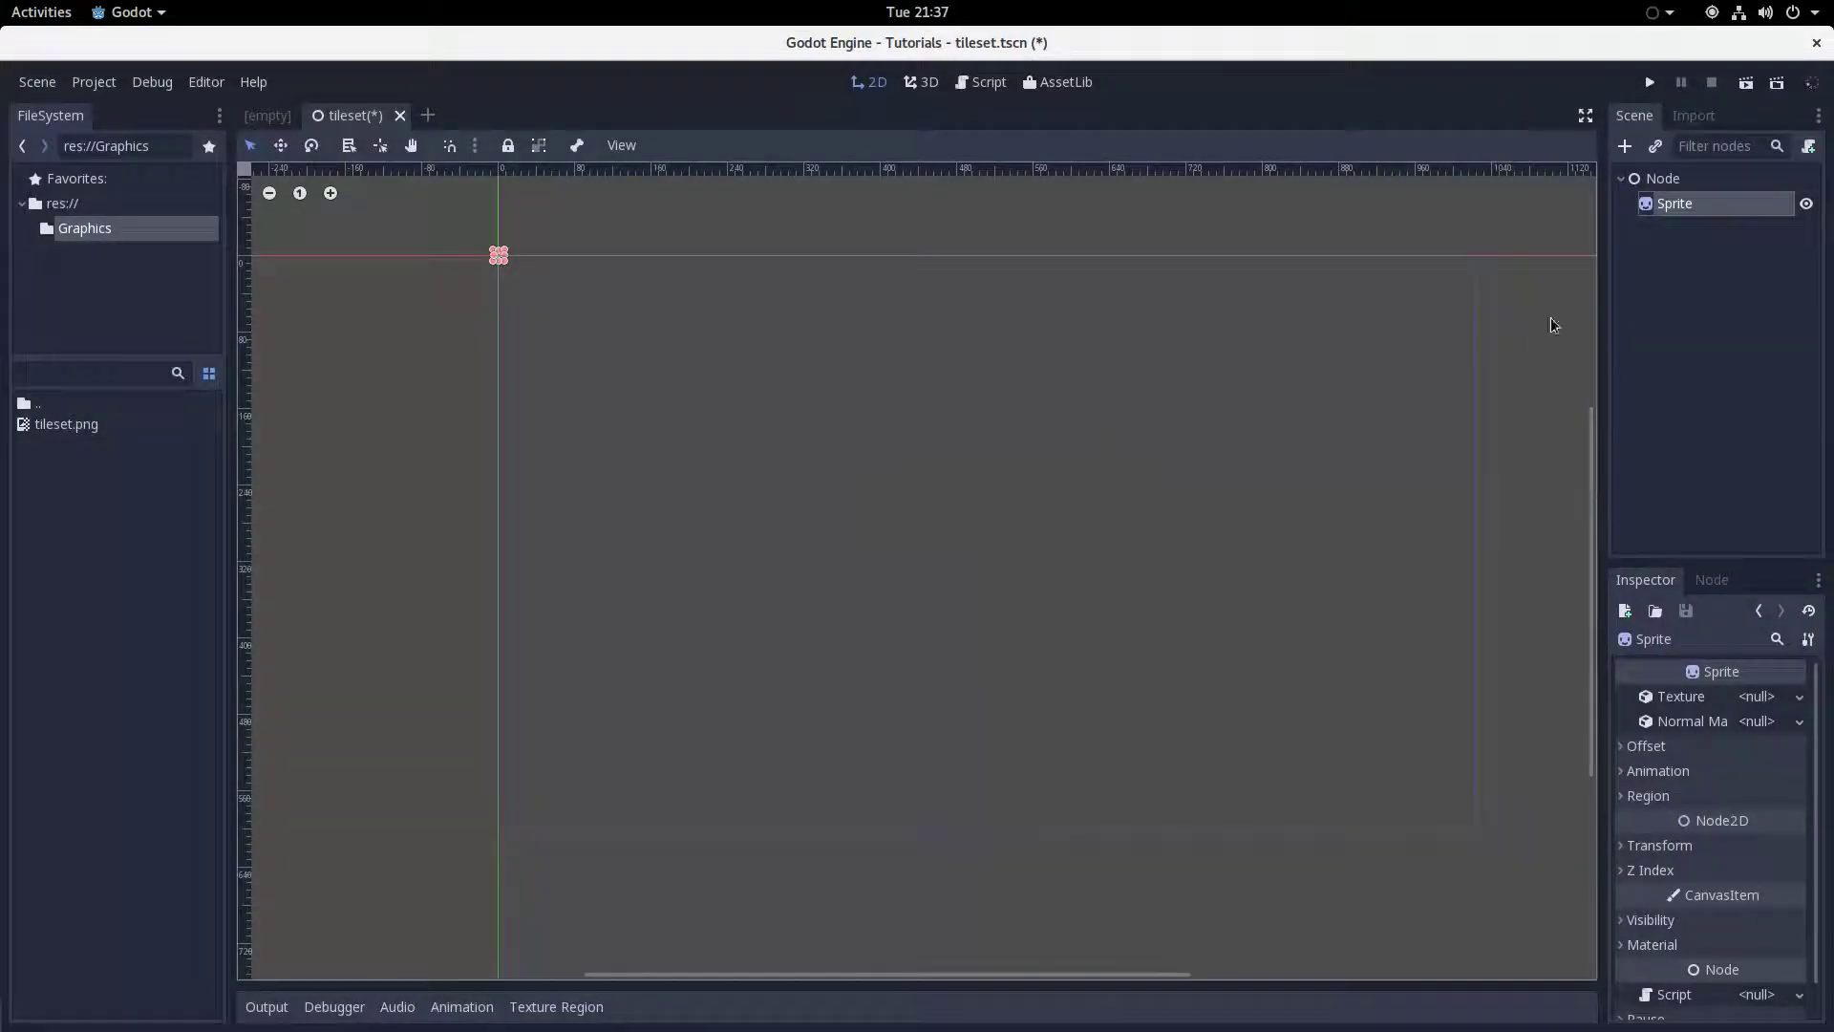
pyautogui.doubleClick(1704, 207)
pyautogui.write('Grass')
pyautogui.press('Return')
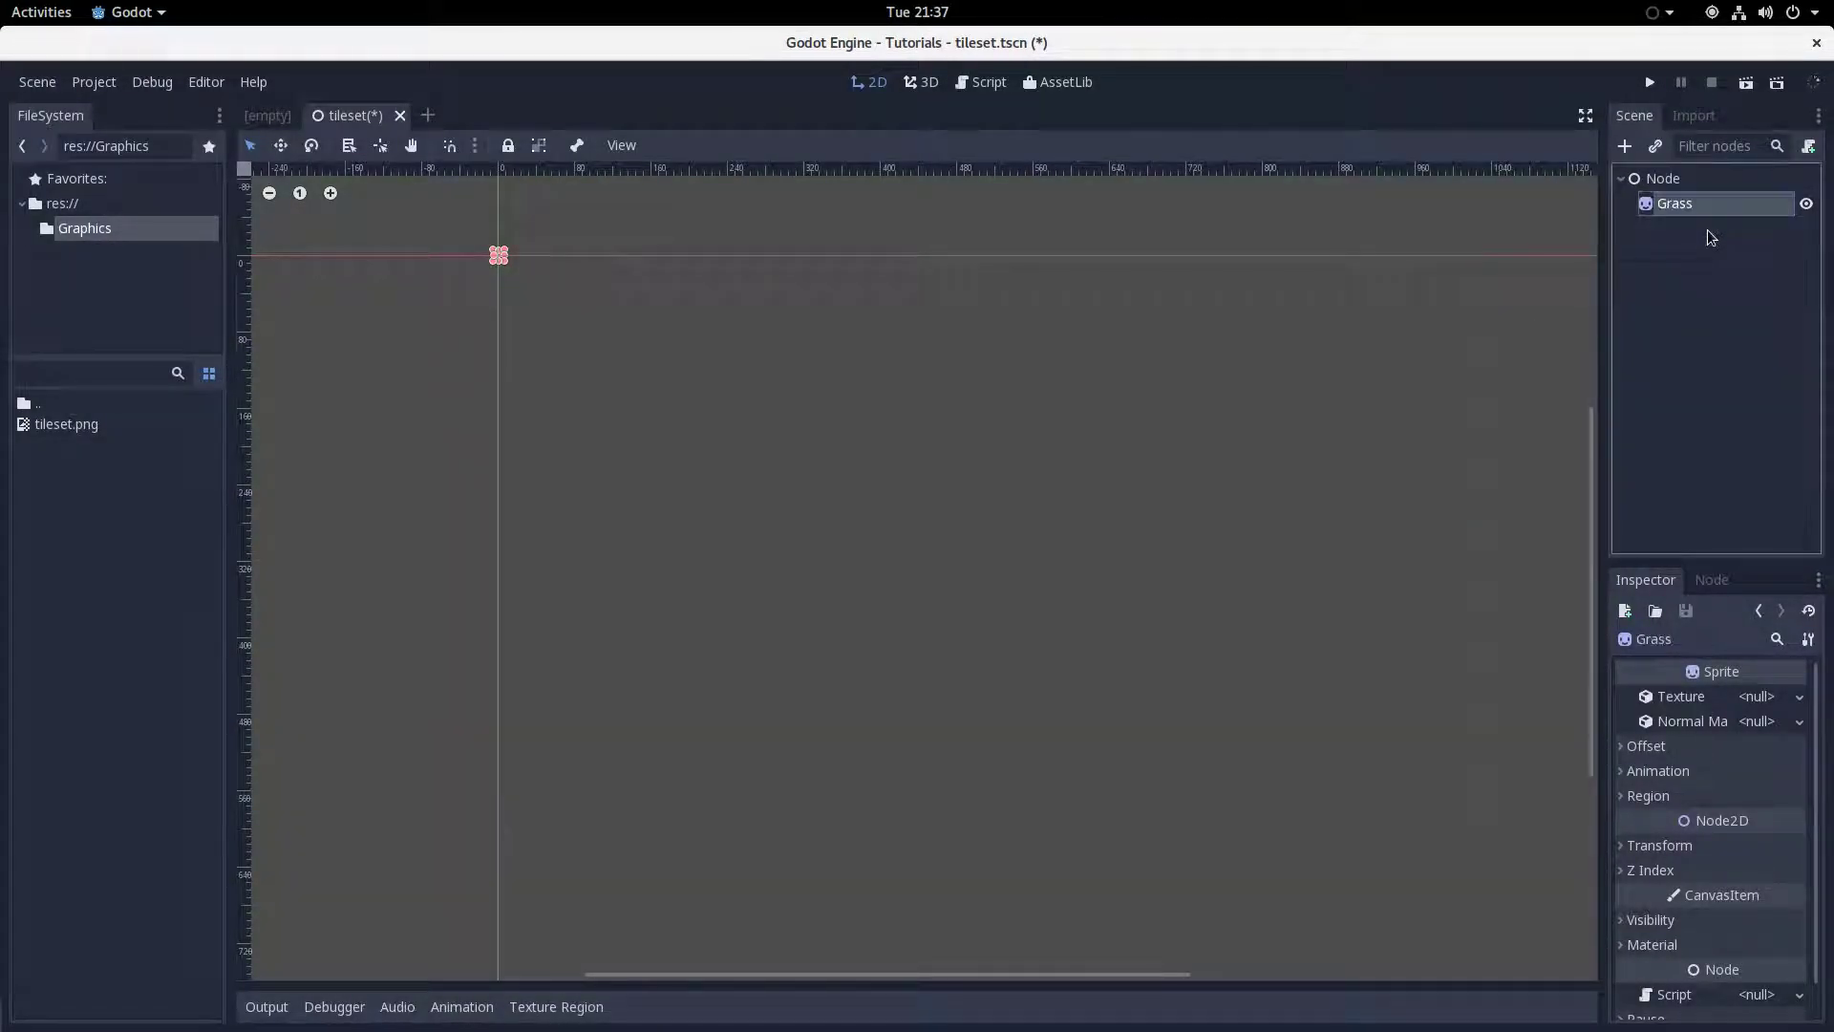
# Duplicate the Grass sprite with Ctrl+D and name the copy GrassCorner.
pyautogui.hotkey('ctrl', 'd')
pyautogui.doubleClick(1705, 232)
pyautogui.write('GrassCorner')
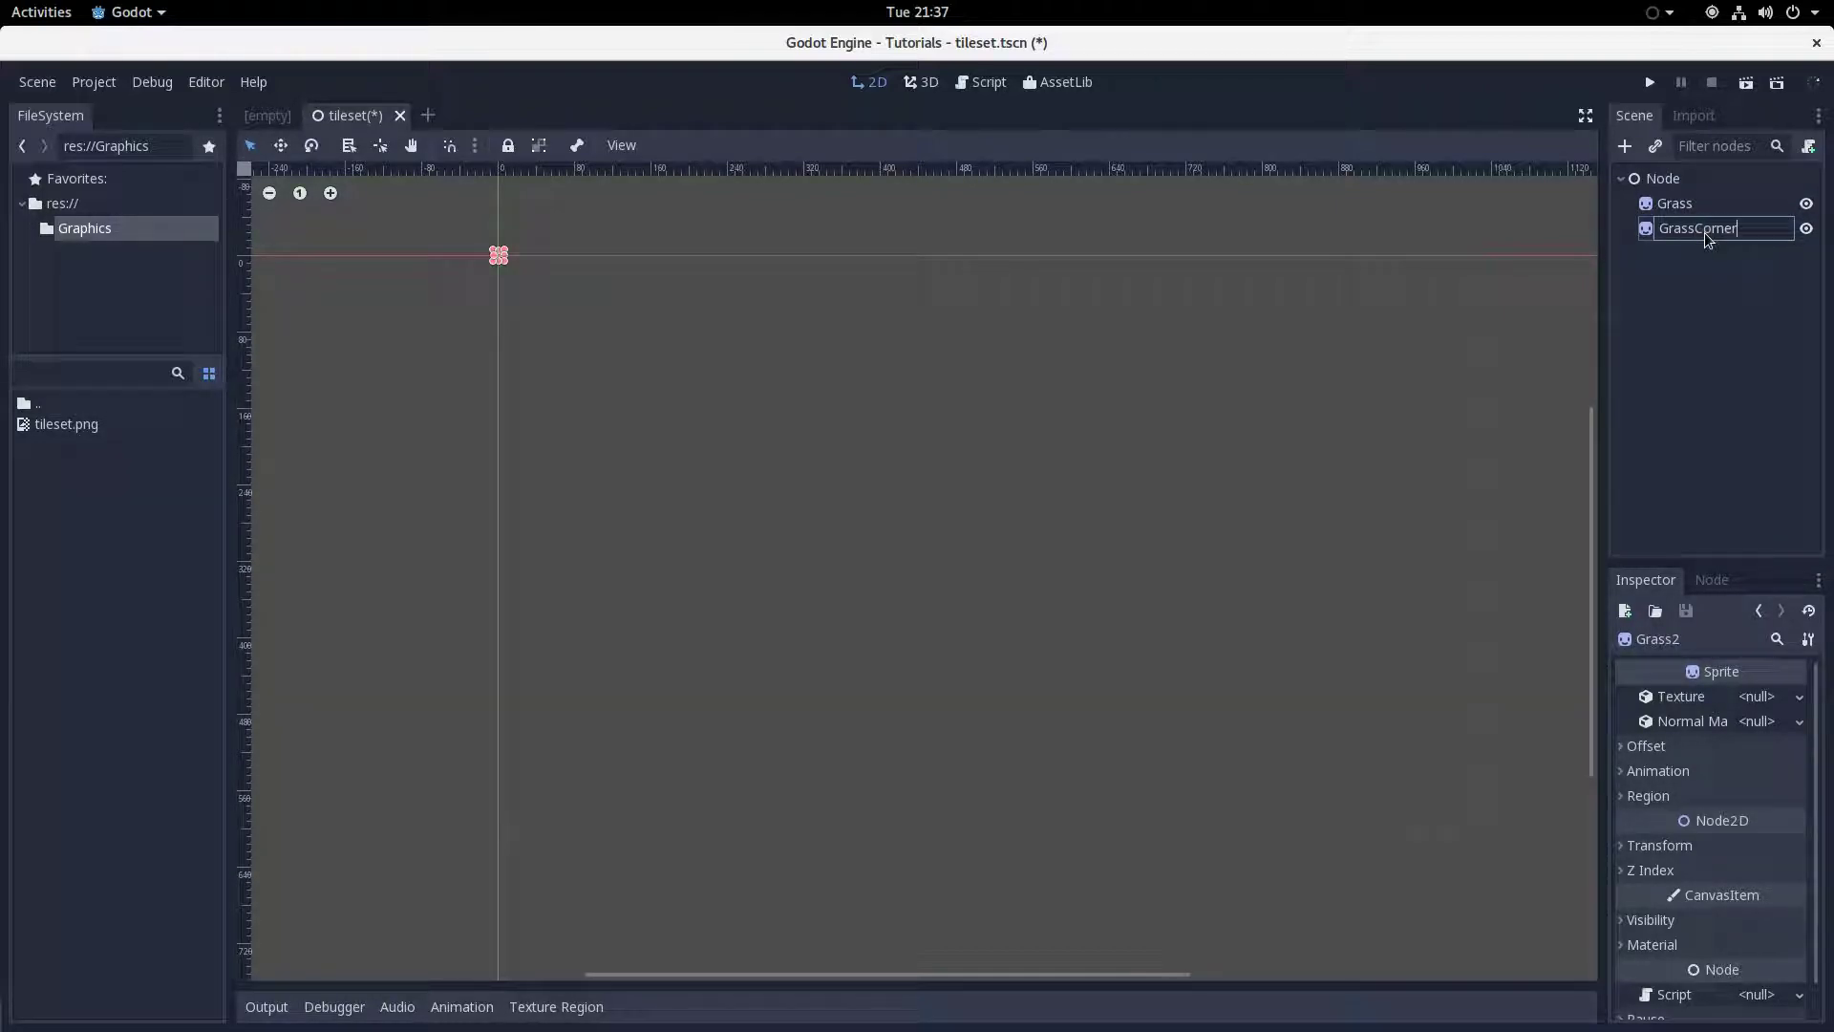
pyautogui.press('Return')
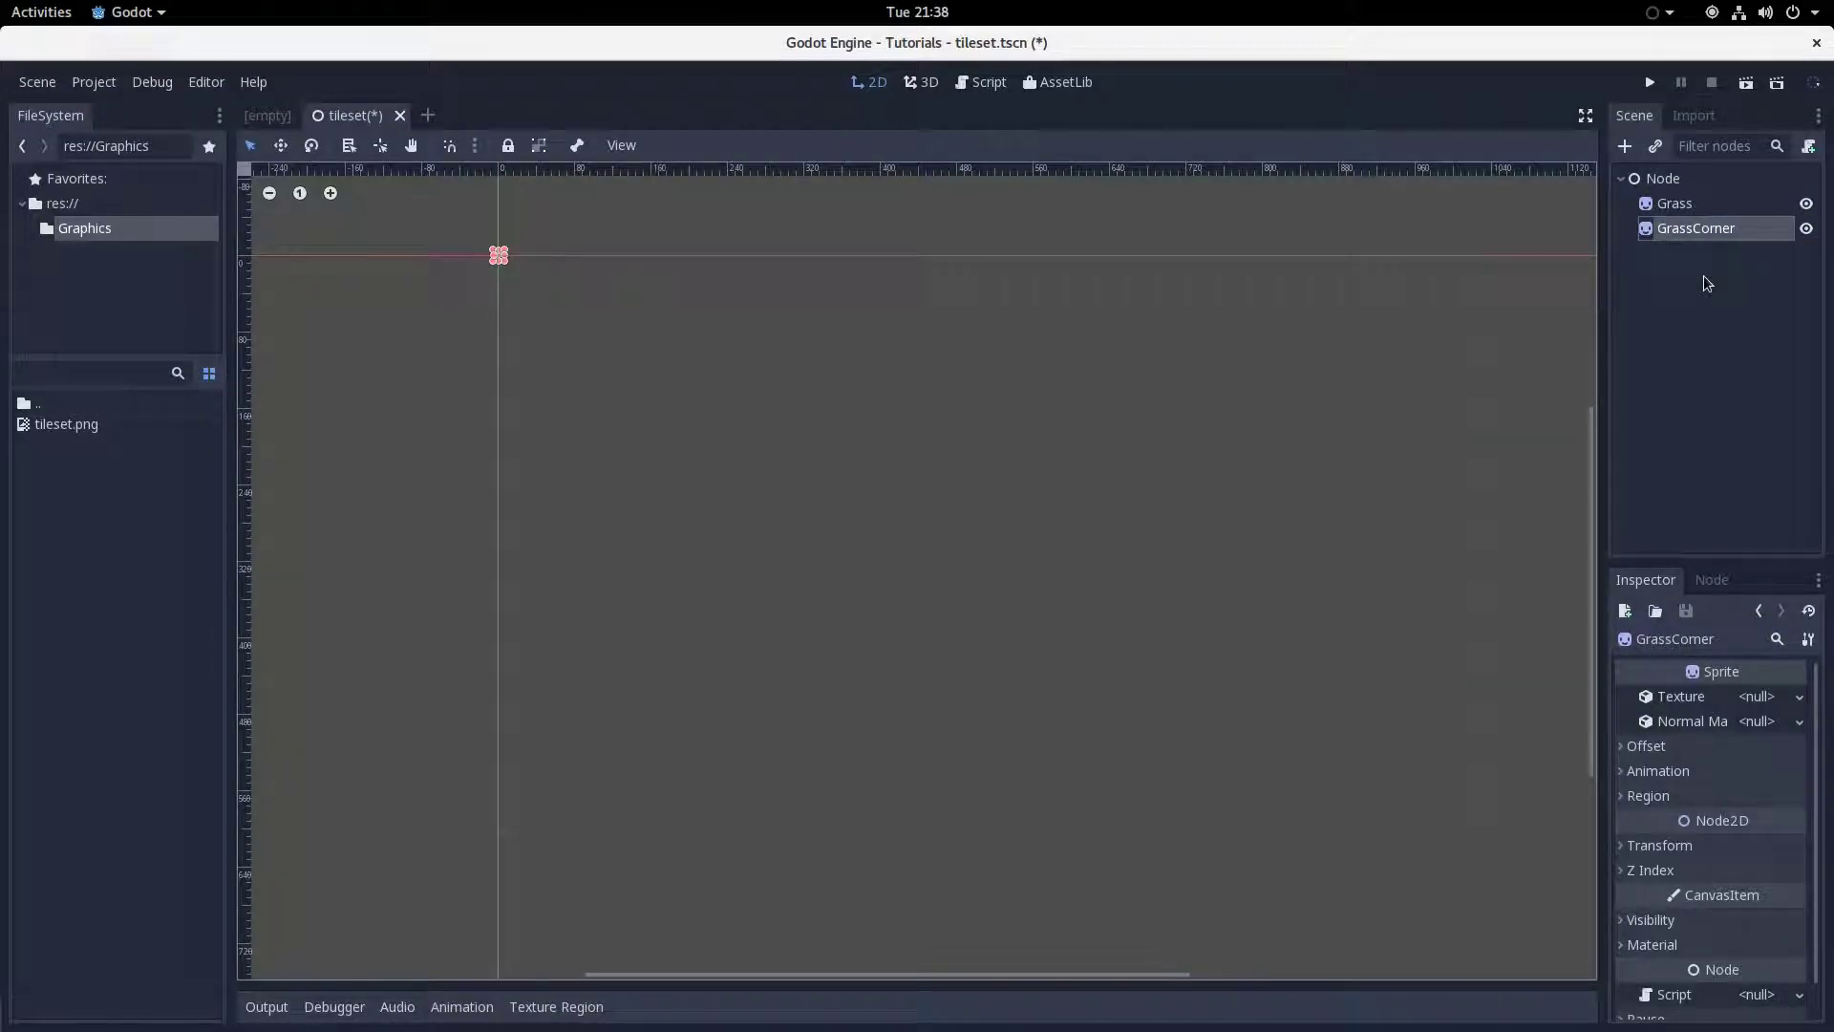
# Duplicate GrassCorner and name the copy GrassEdge.
pyautogui.click(1698, 204)
pyautogui.doubleClick(1708, 228)
pyautogui.click(1794, 385)
pyautogui.hotkey('ctrl', 'd')
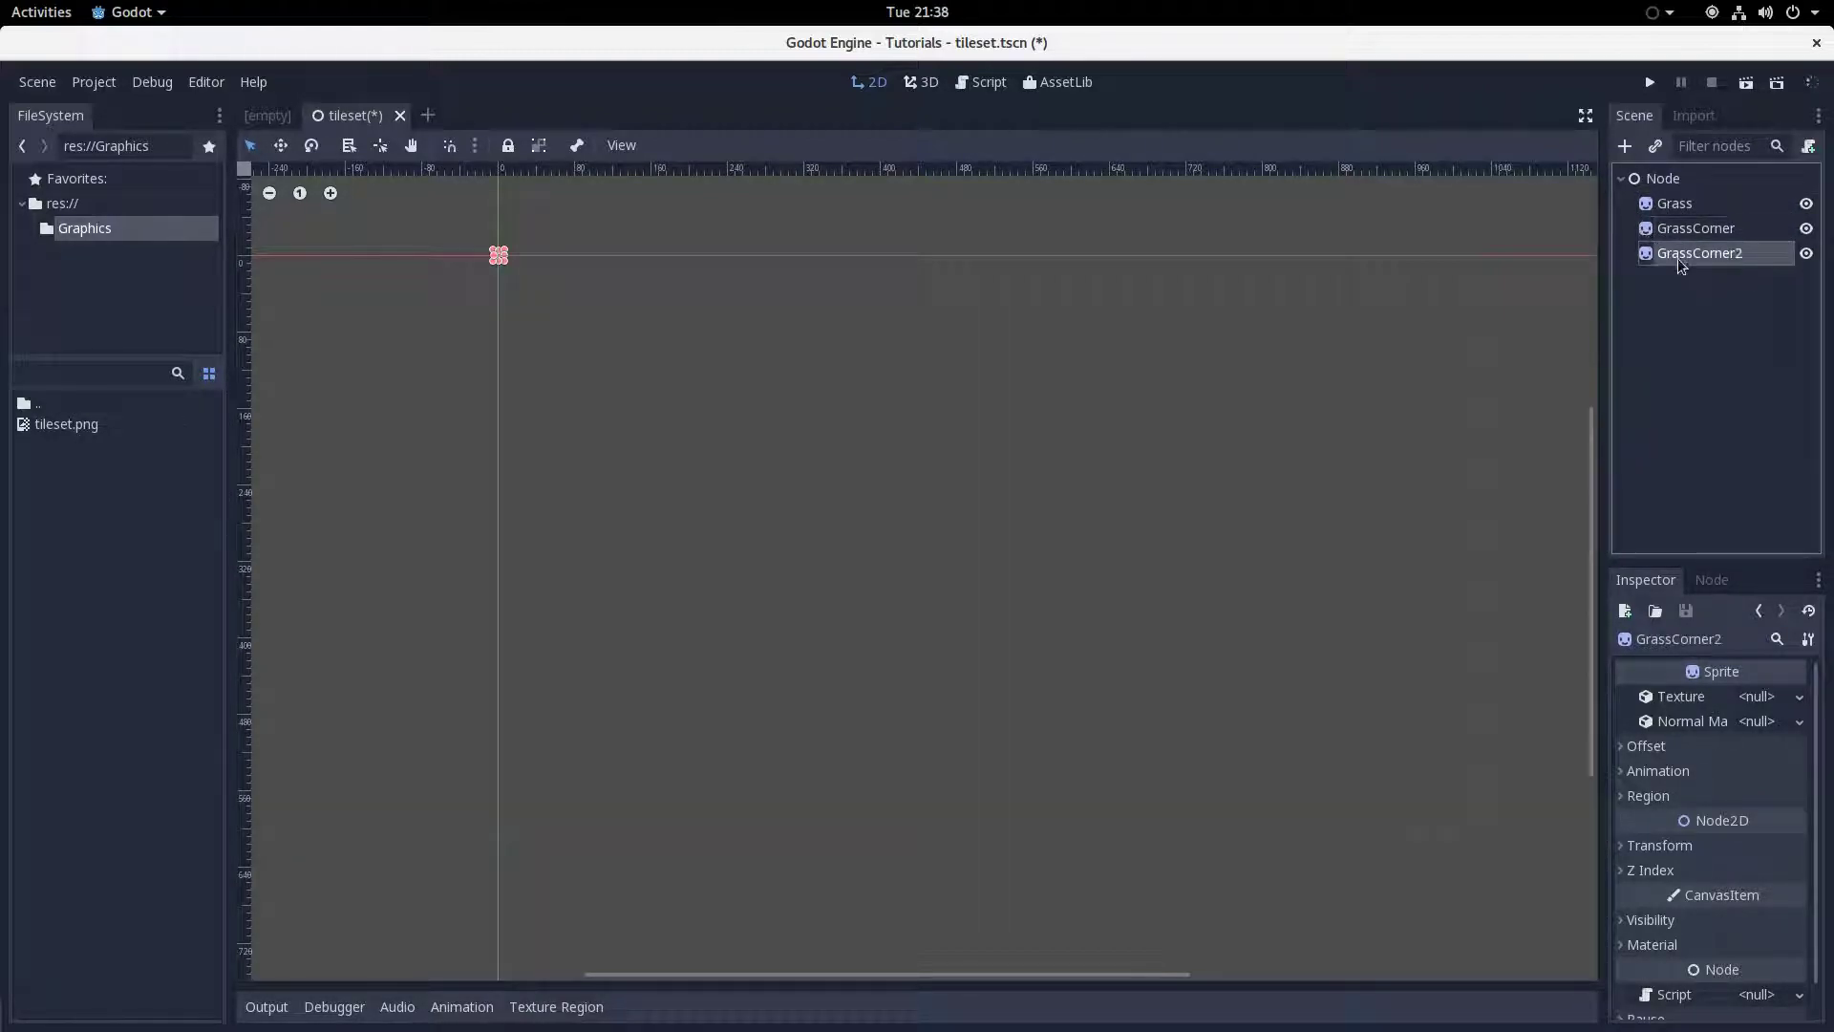
pyautogui.doubleClick(1749, 256)
pyautogui.write('GrassEdge')
pyautogui.press('Return')
pyautogui.click(1724, 209)
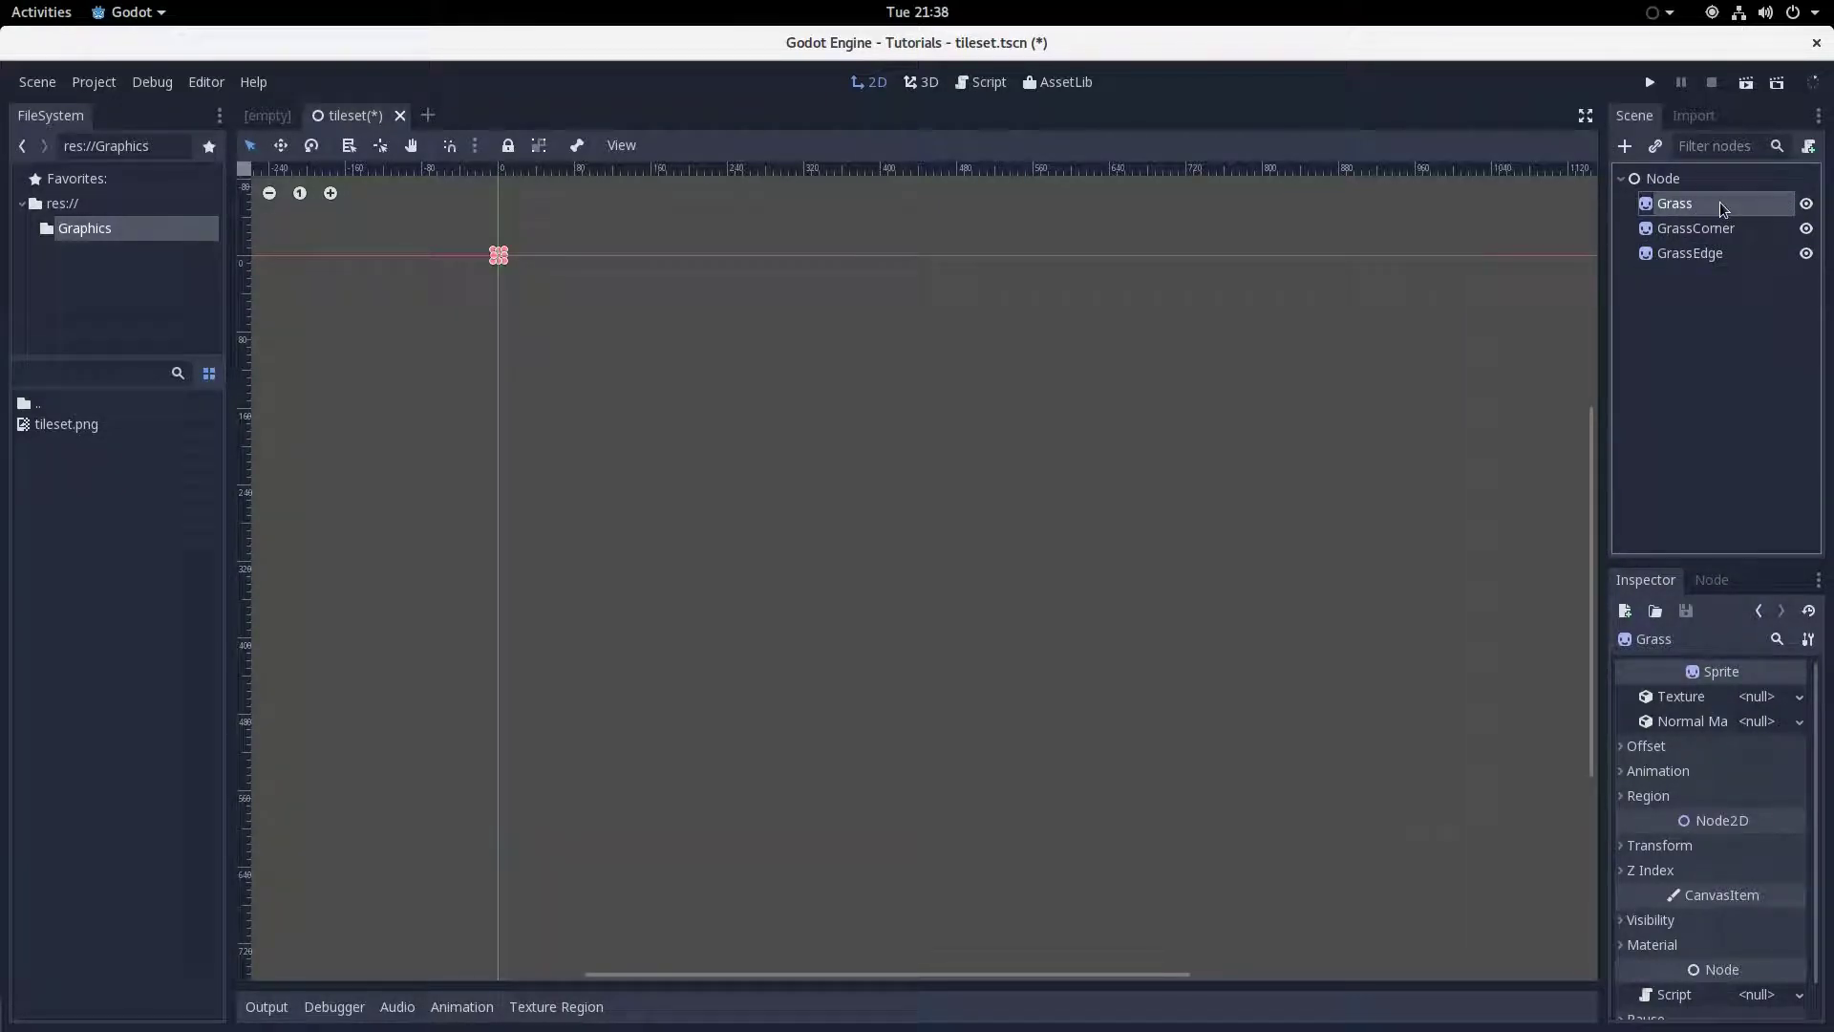
# Load tileset.png as the Grass sprite's texture and enable Region.
pyautogui.click(1800, 700)
pyautogui.click(1701, 909)
pyautogui.doubleClick(423, 304)
pyautogui.doubleClick(439, 296)
pyautogui.scroll(-4, 1007, 638)
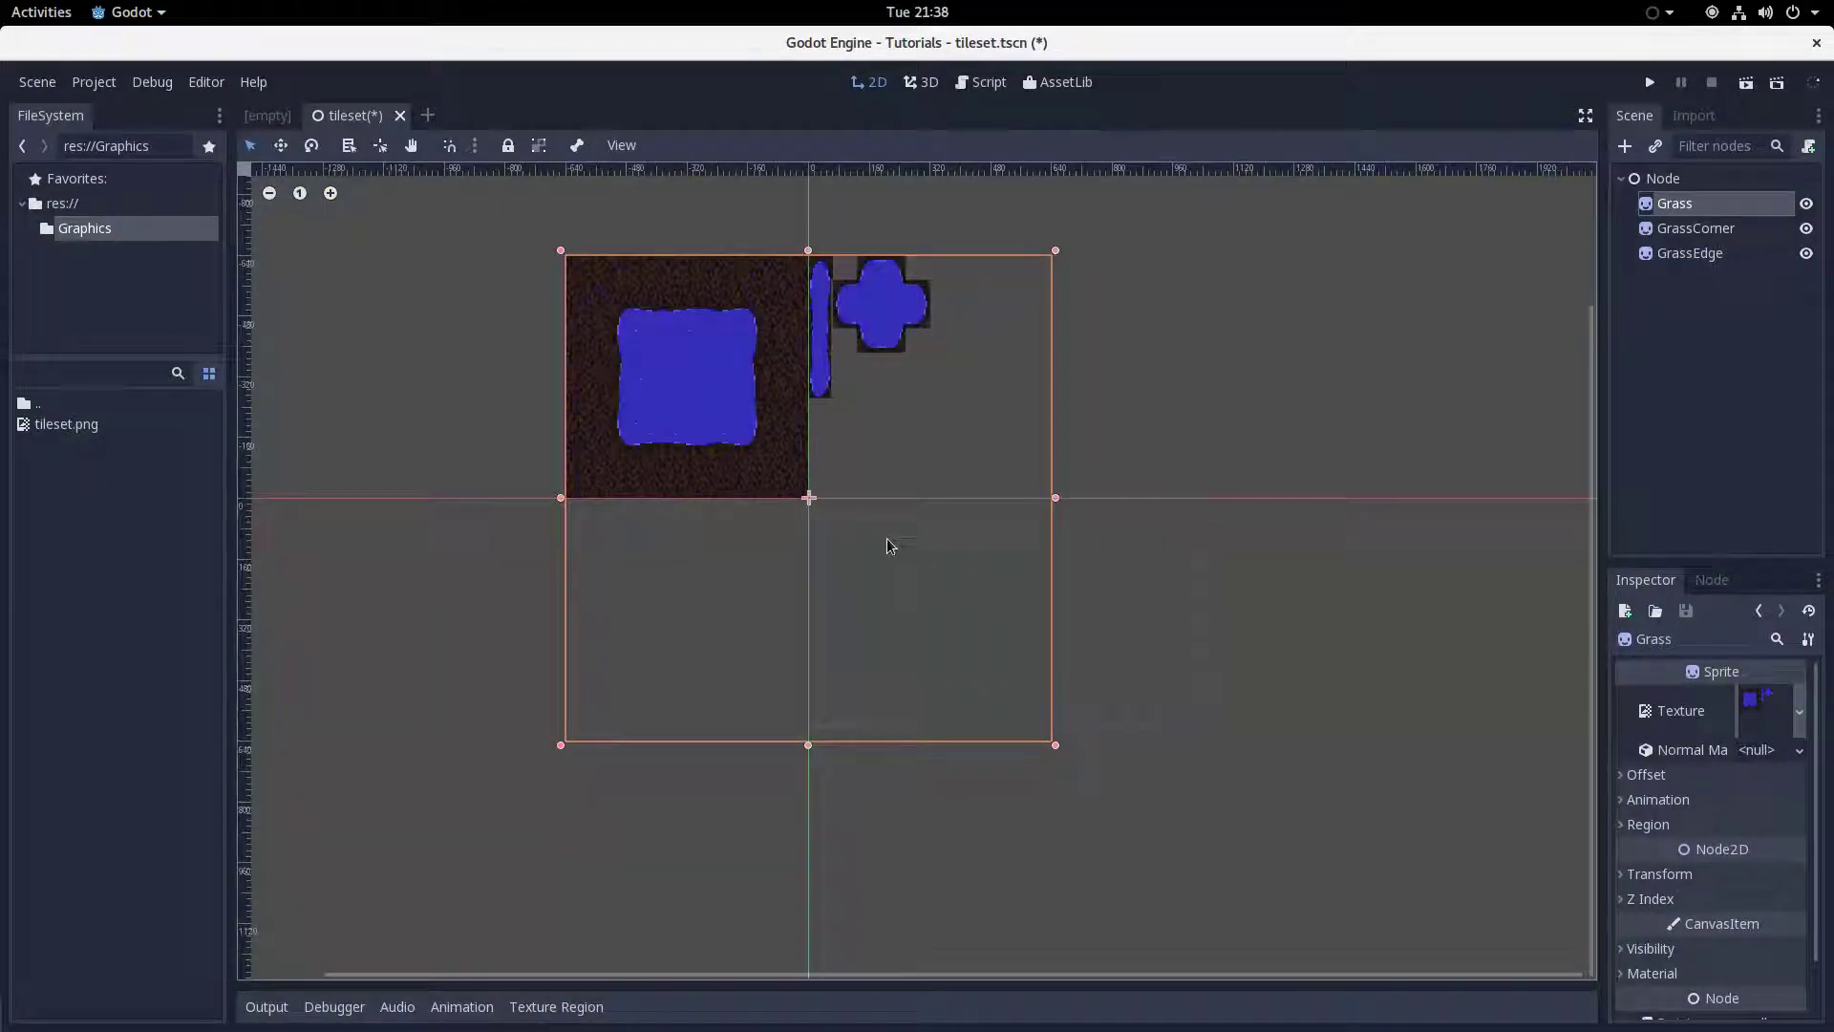
pyautogui.scroll(1, 886, 537)
pyautogui.click(1648, 824)
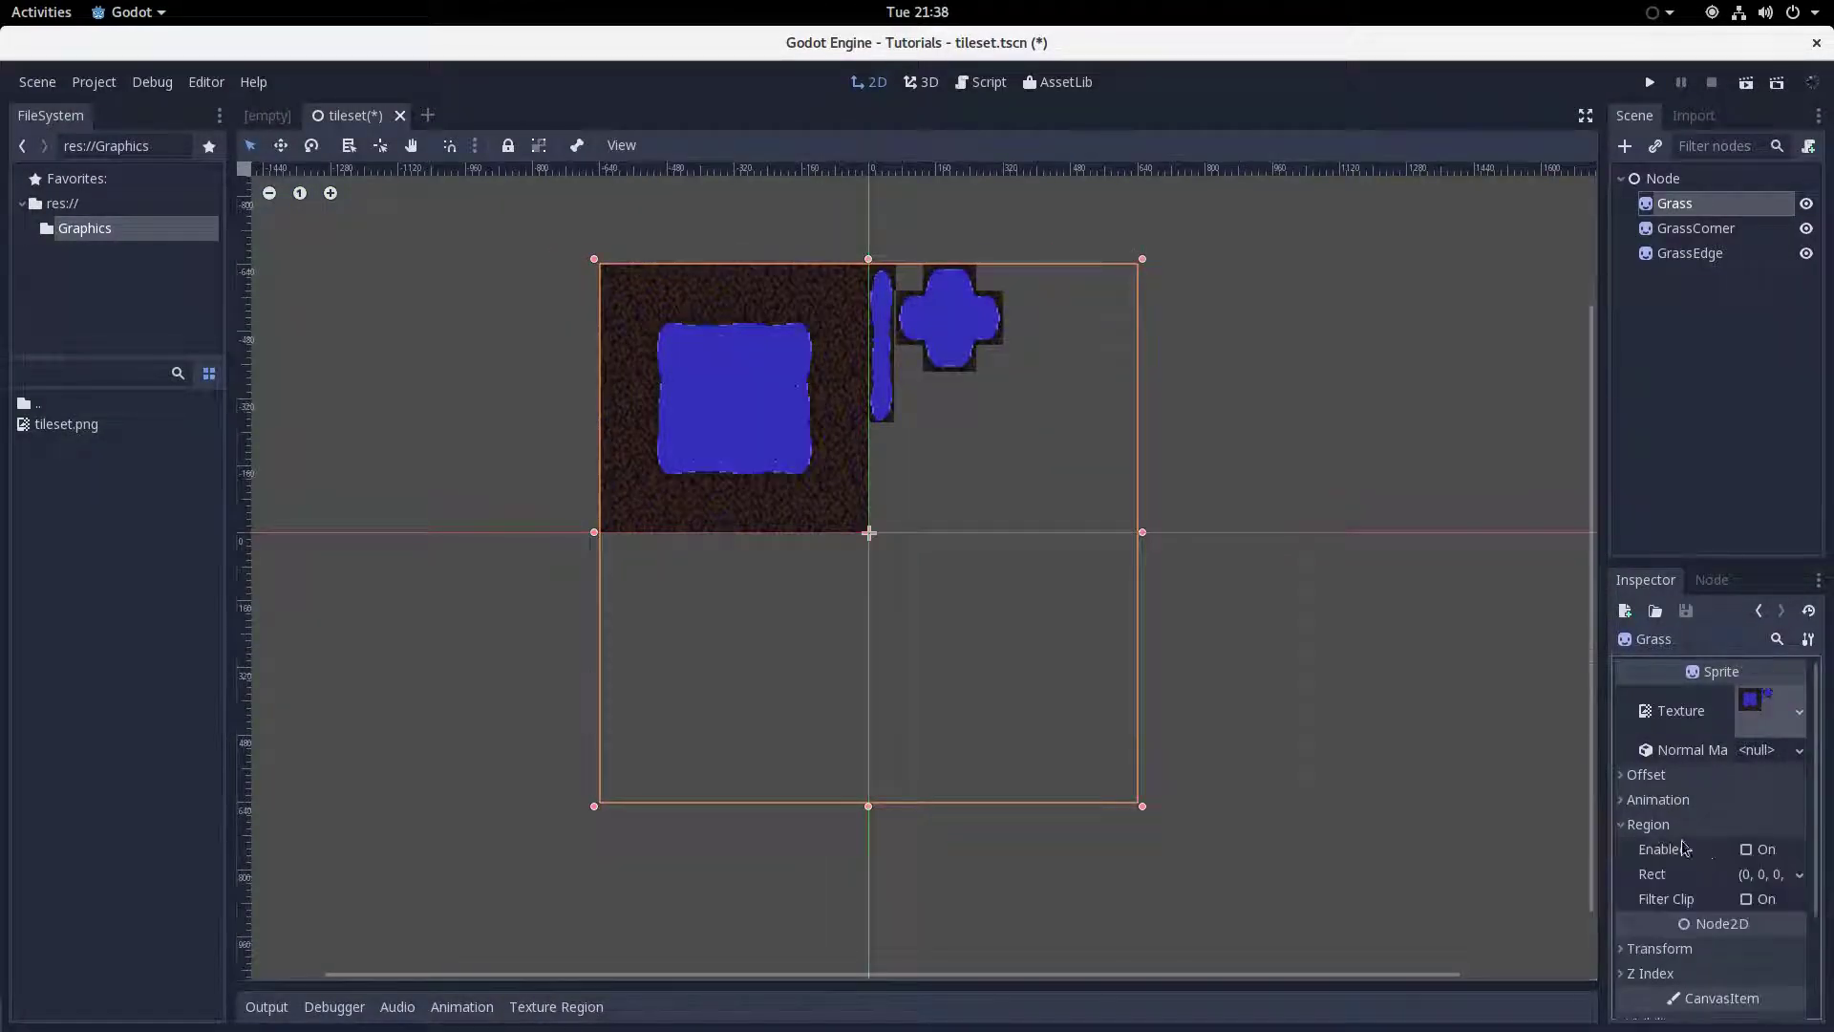
pyautogui.click(1746, 850)
pyautogui.scroll(4, 922, 532)
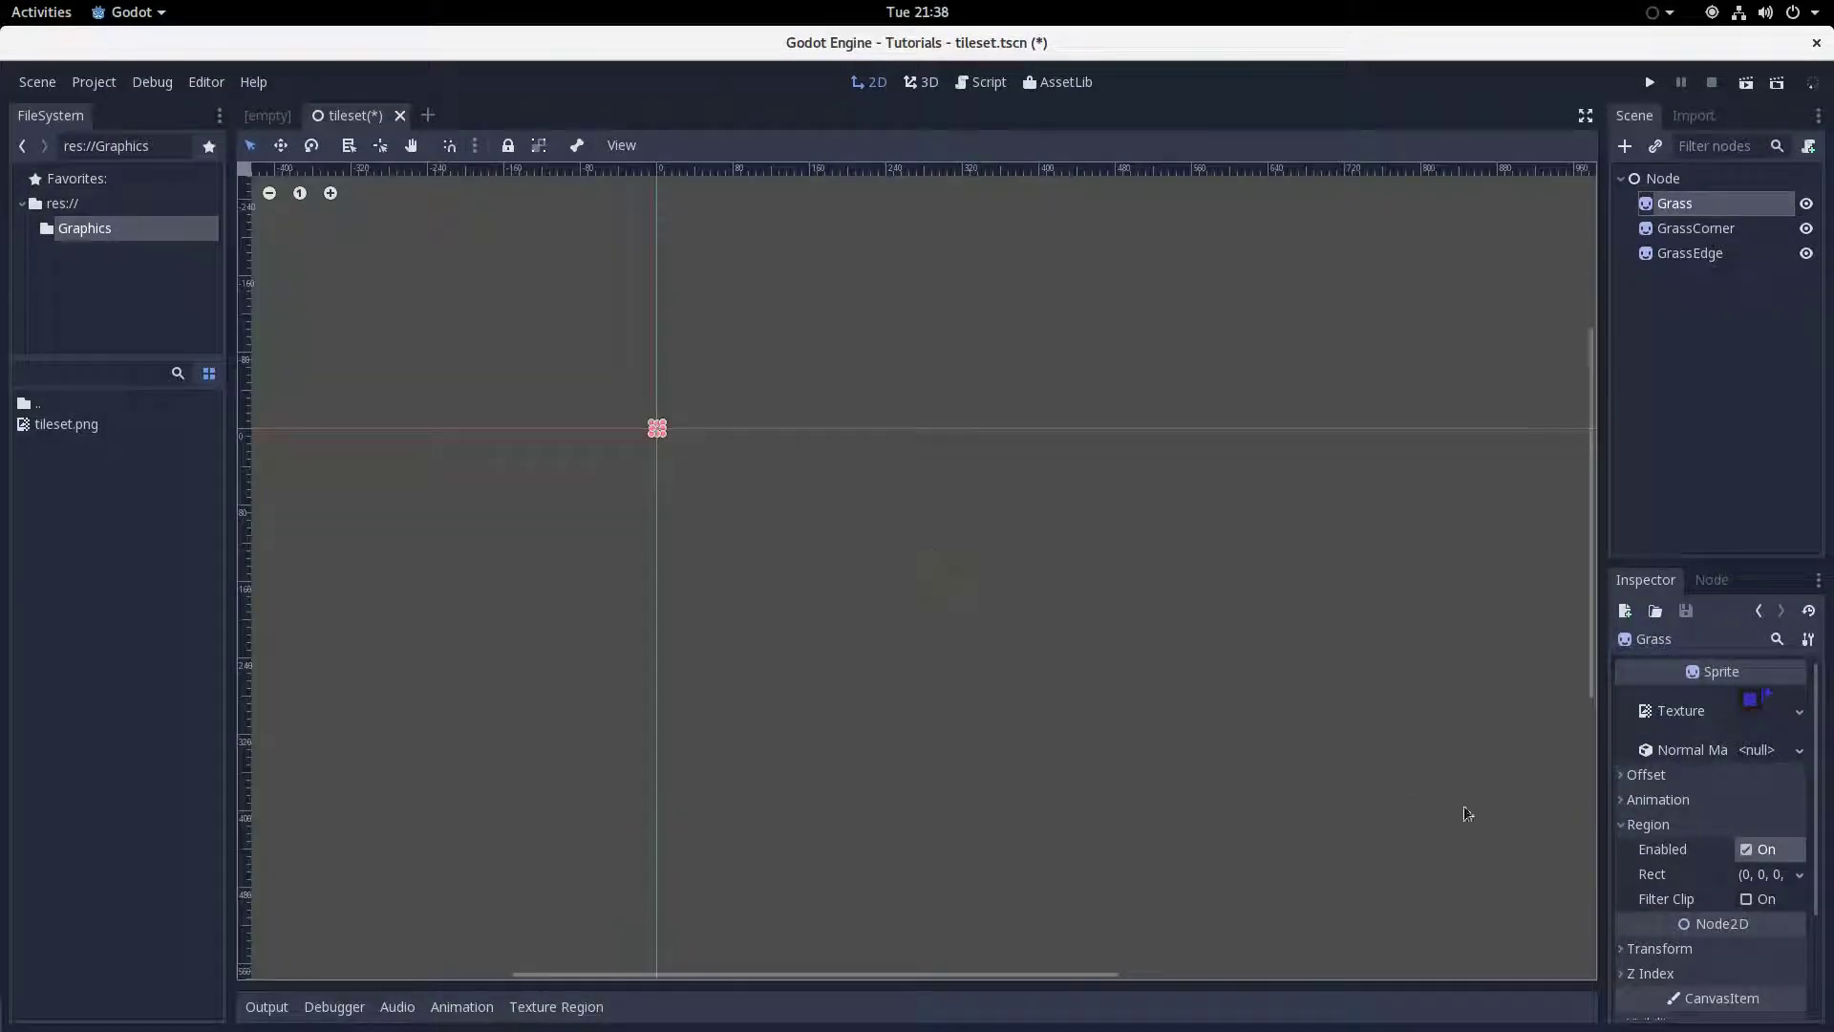
# Set Grass's region rect to x 192, y 192, size 64×64, then save the scene.
pyautogui.click(1764, 876)
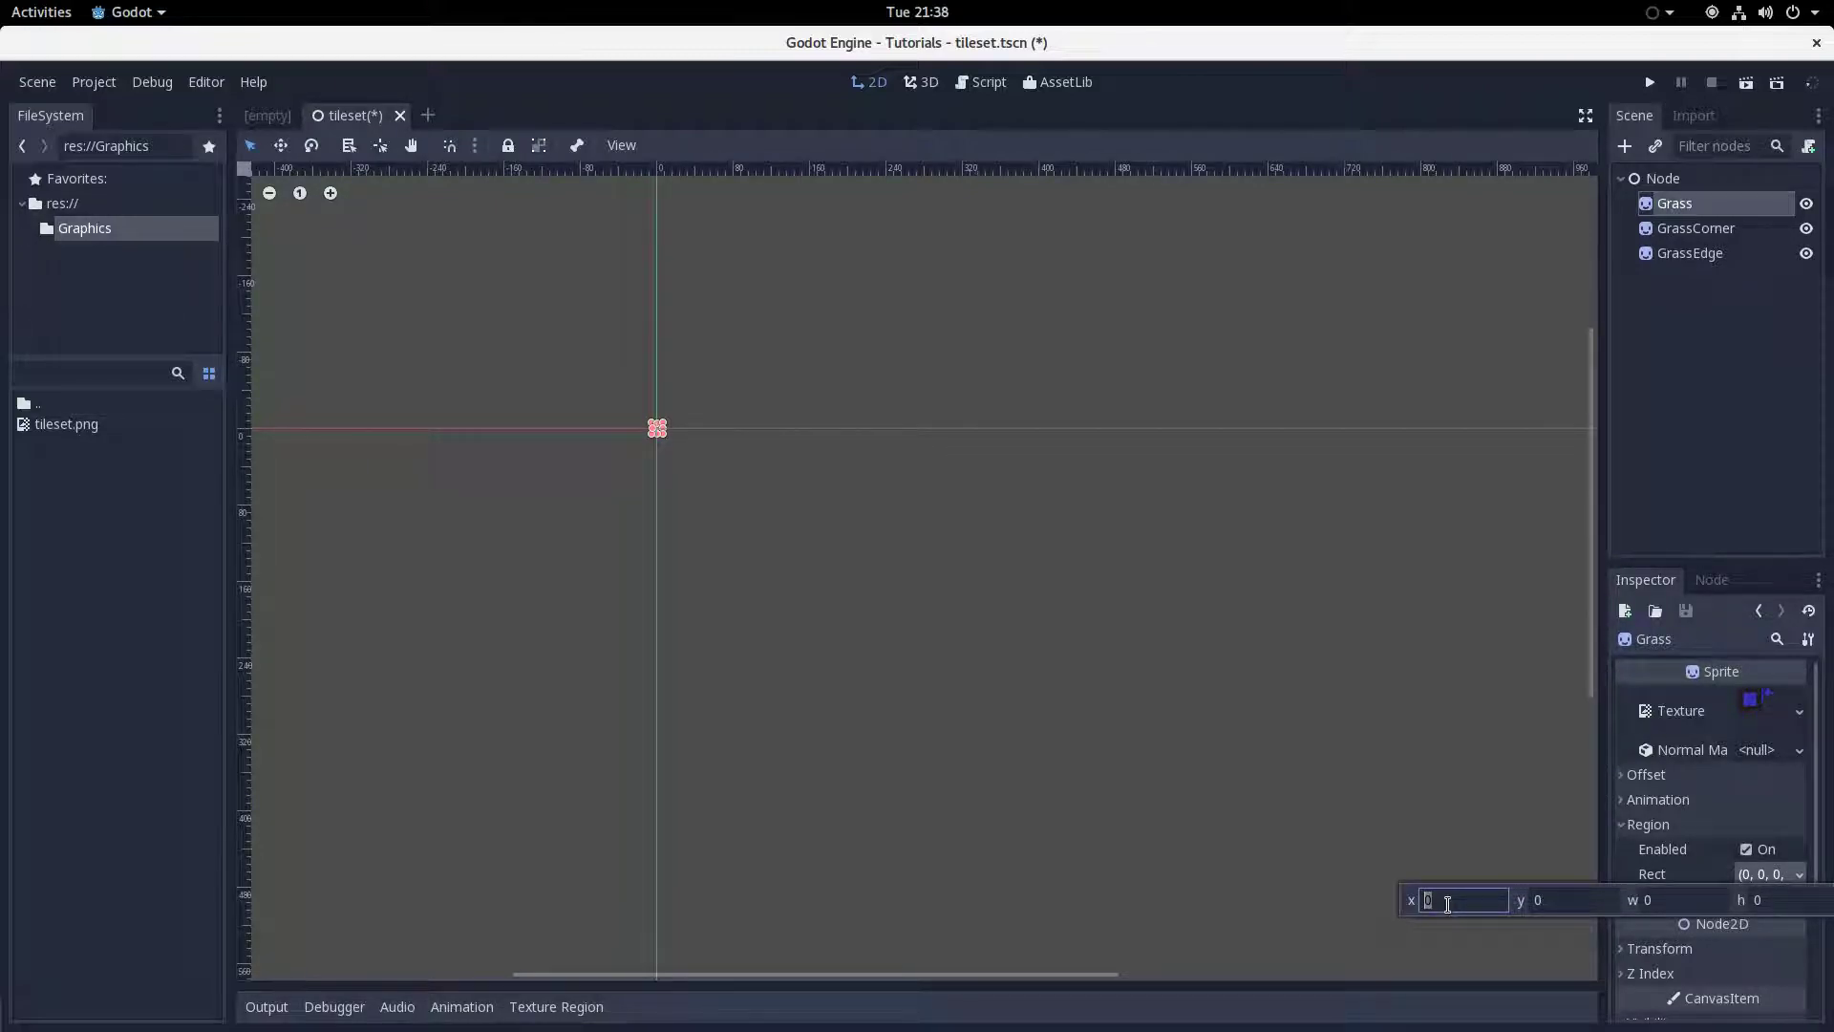
pyautogui.click(1681, 905)
pyautogui.write('64')
pyautogui.press('Tab')
pyautogui.write('64')
pyautogui.click(1437, 895)
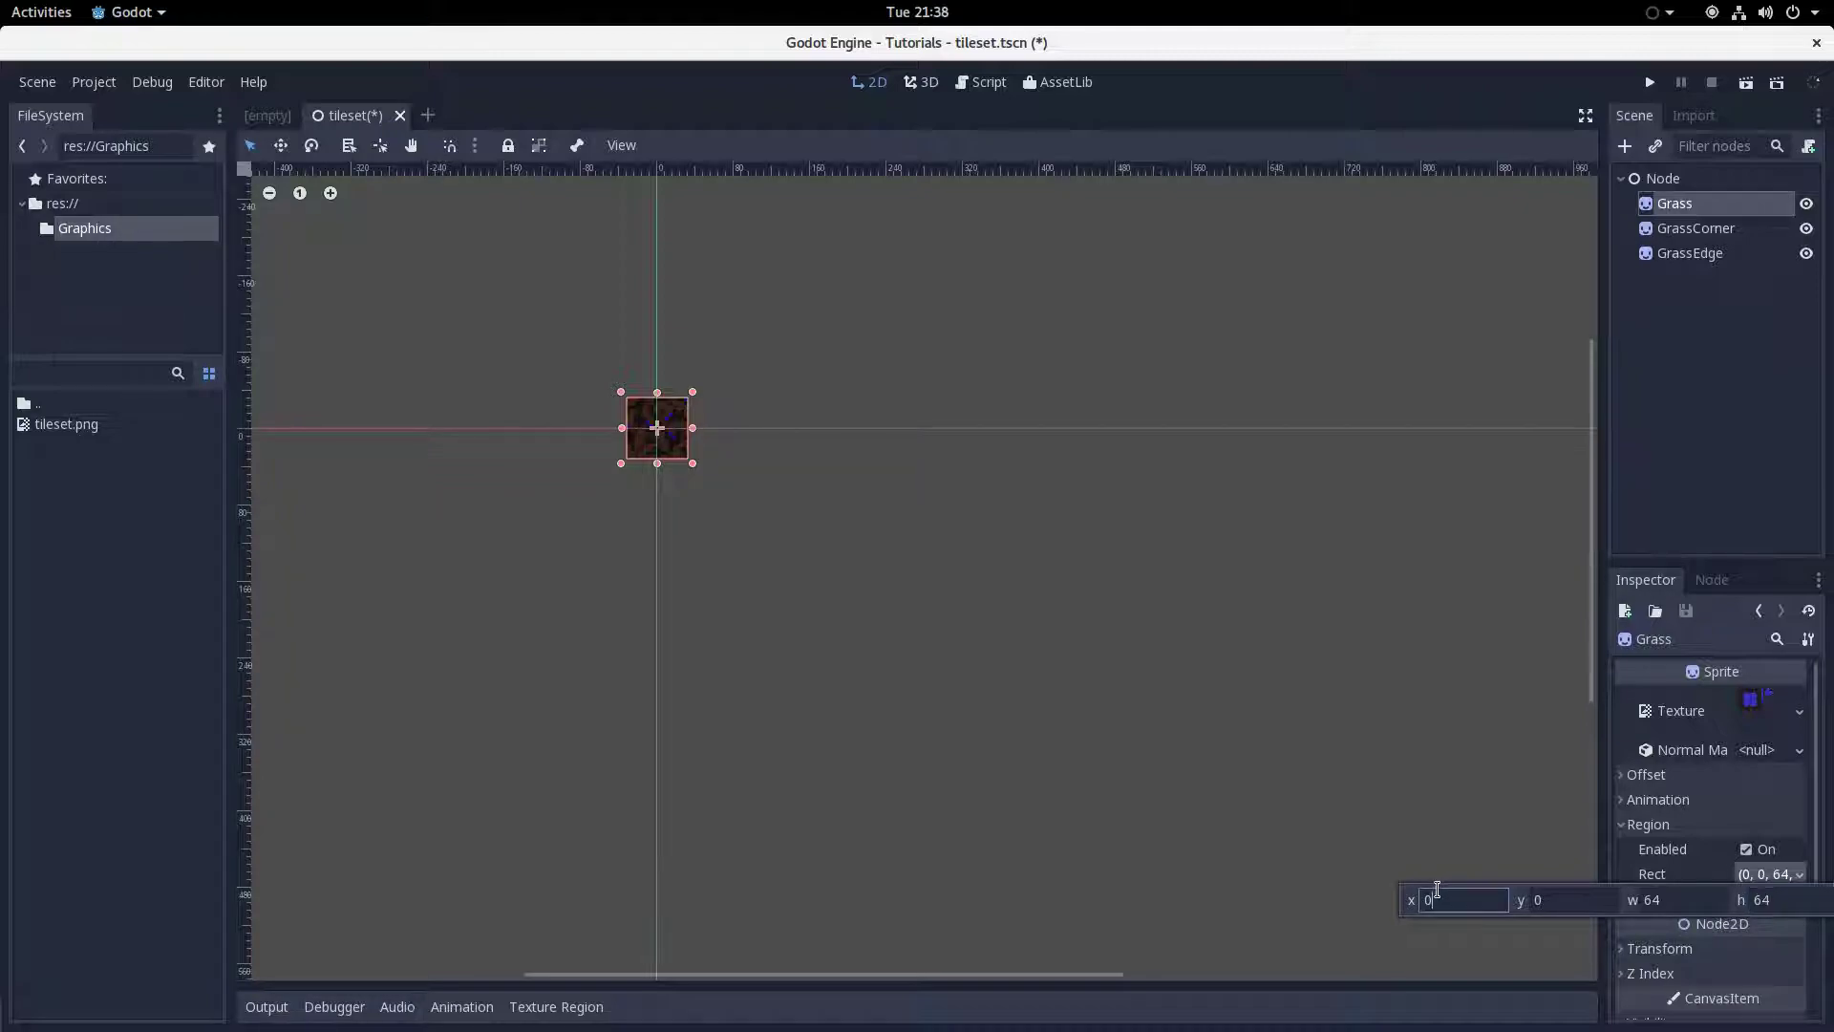
pyautogui.write('64')
pyautogui.press('Tab')
pyautogui.write('6')
pyautogui.press('BackSpace')
pyautogui.write('128')
pyautogui.press('Tab')
pyautogui.press('Tab')
pyautogui.press('Tab')
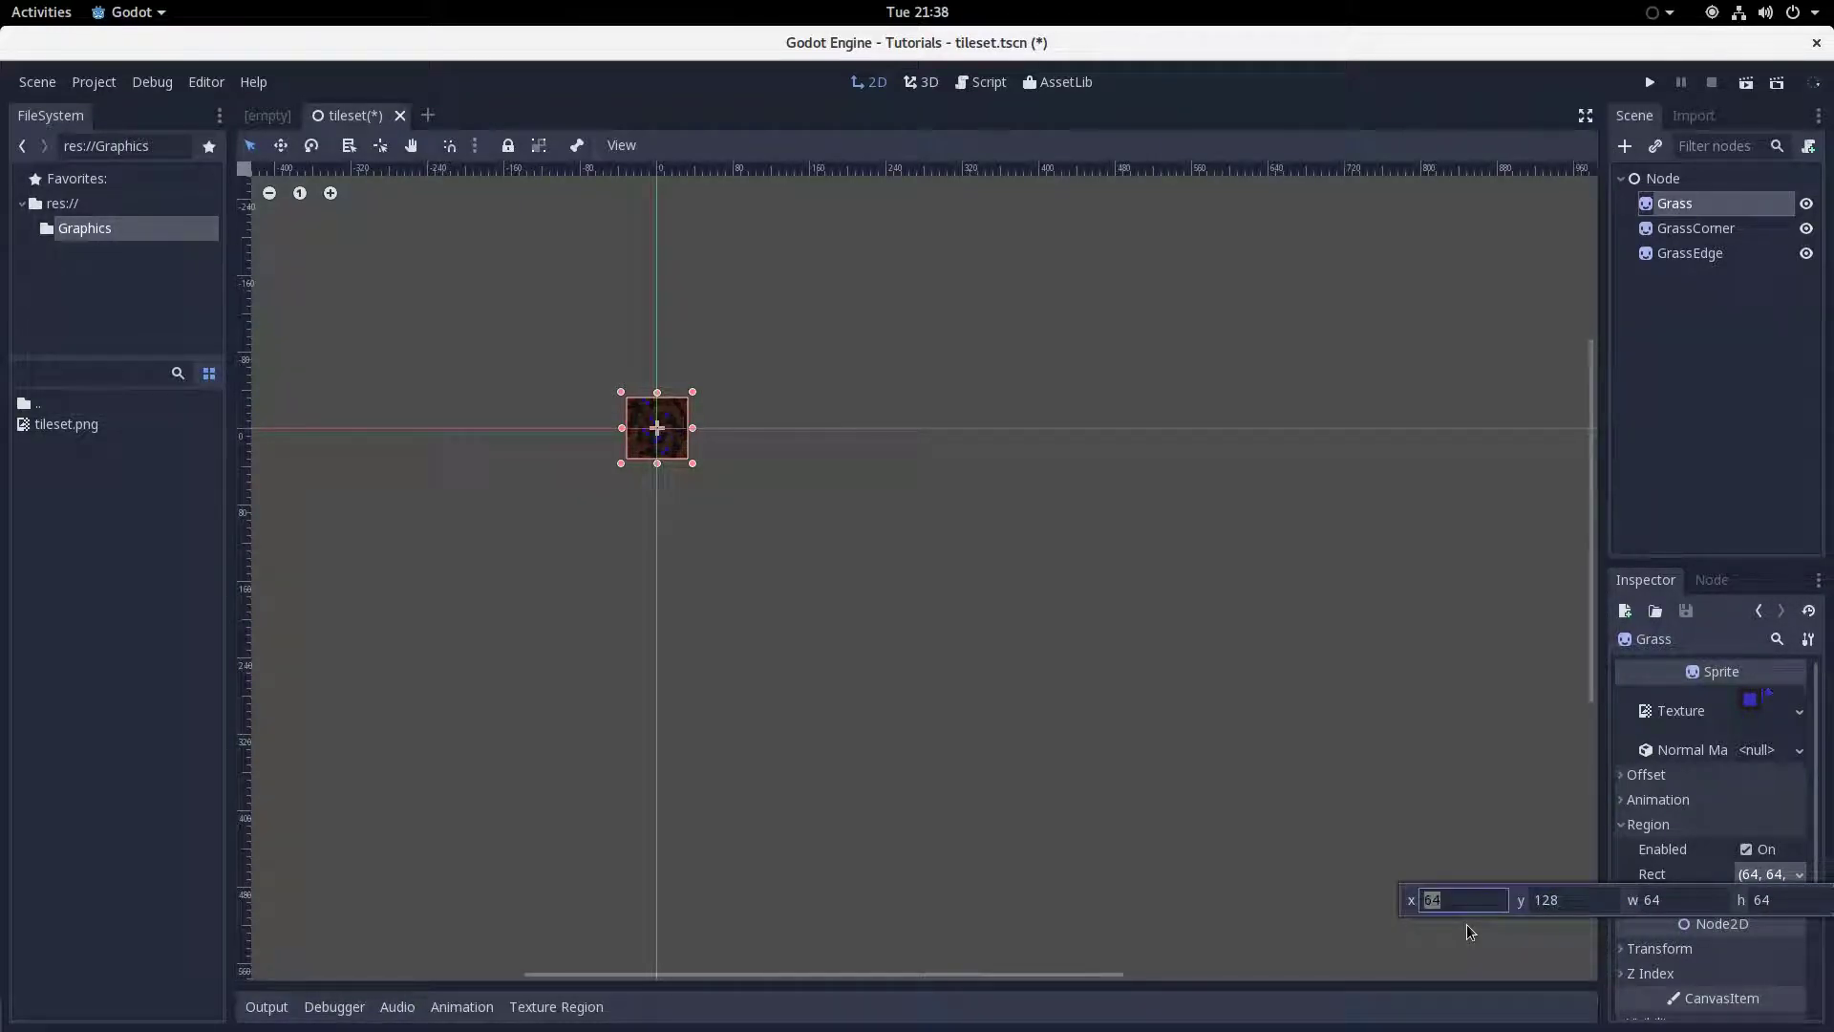
pyautogui.write('128')
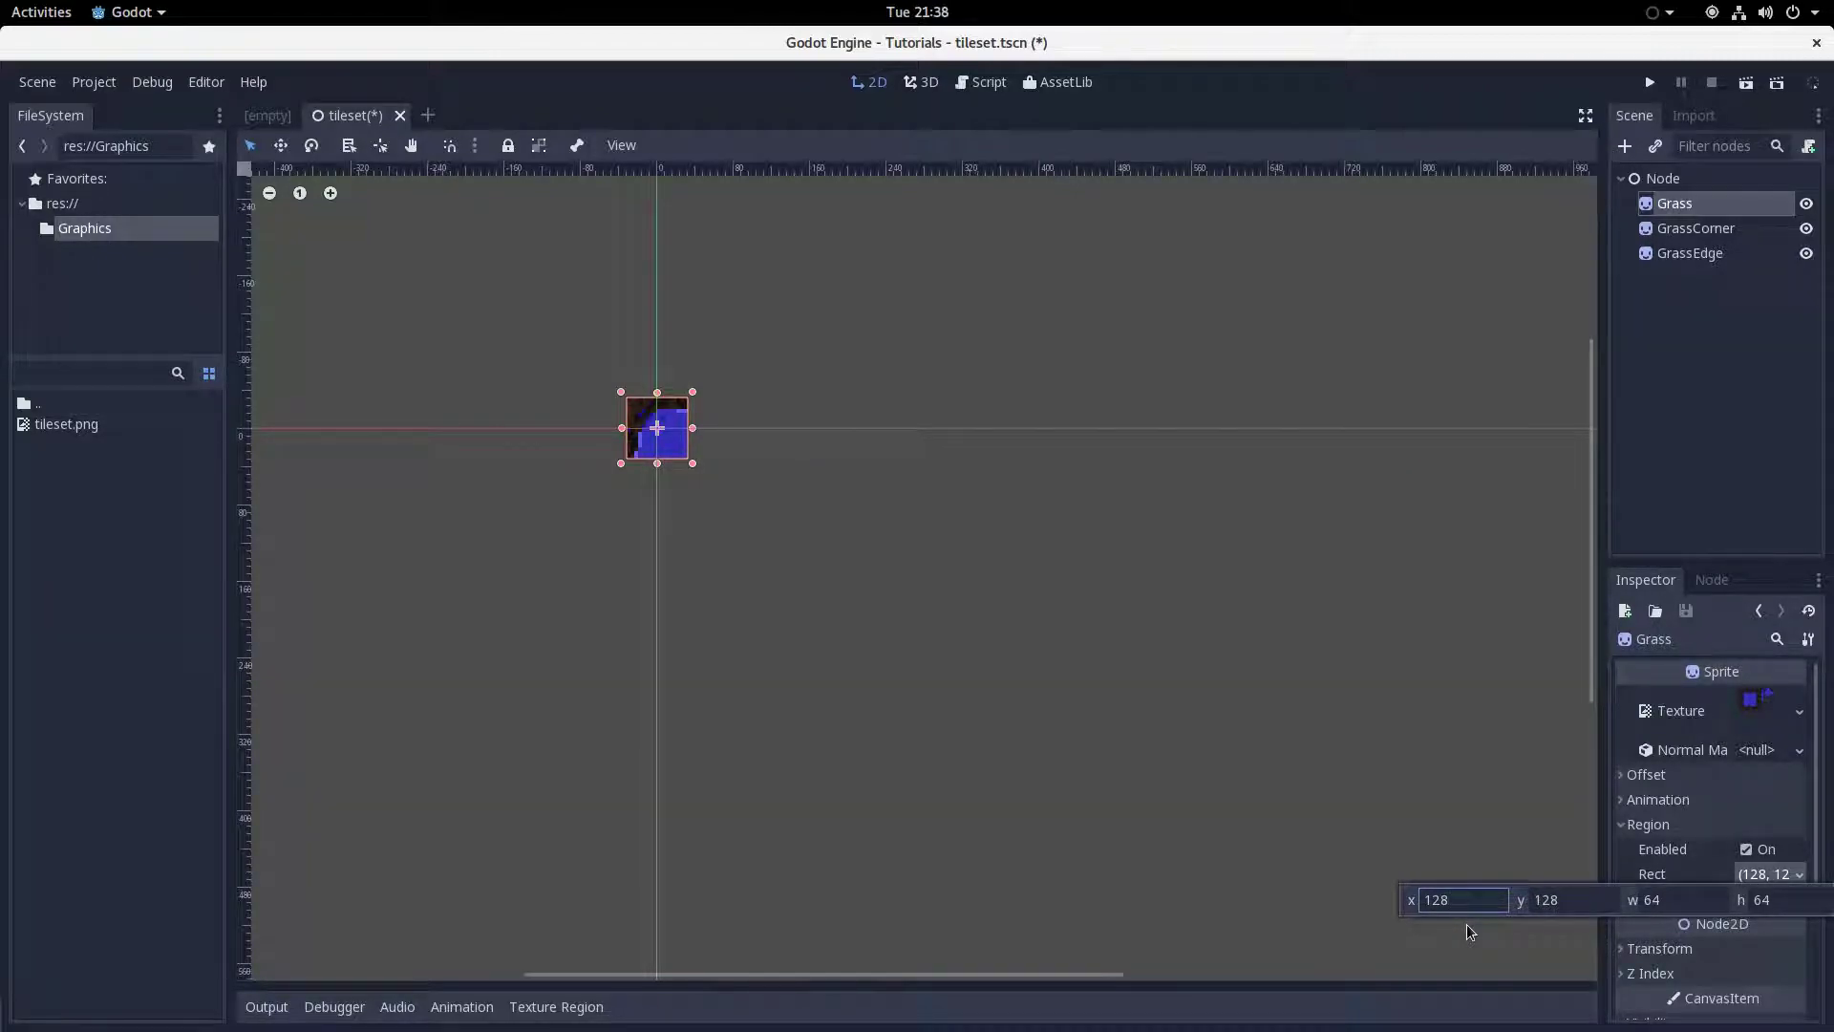
pyautogui.press('BackSpace')
pyautogui.press('BackSpace')
pyautogui.write('92')
pyautogui.press('Tab')
pyautogui.write('192')
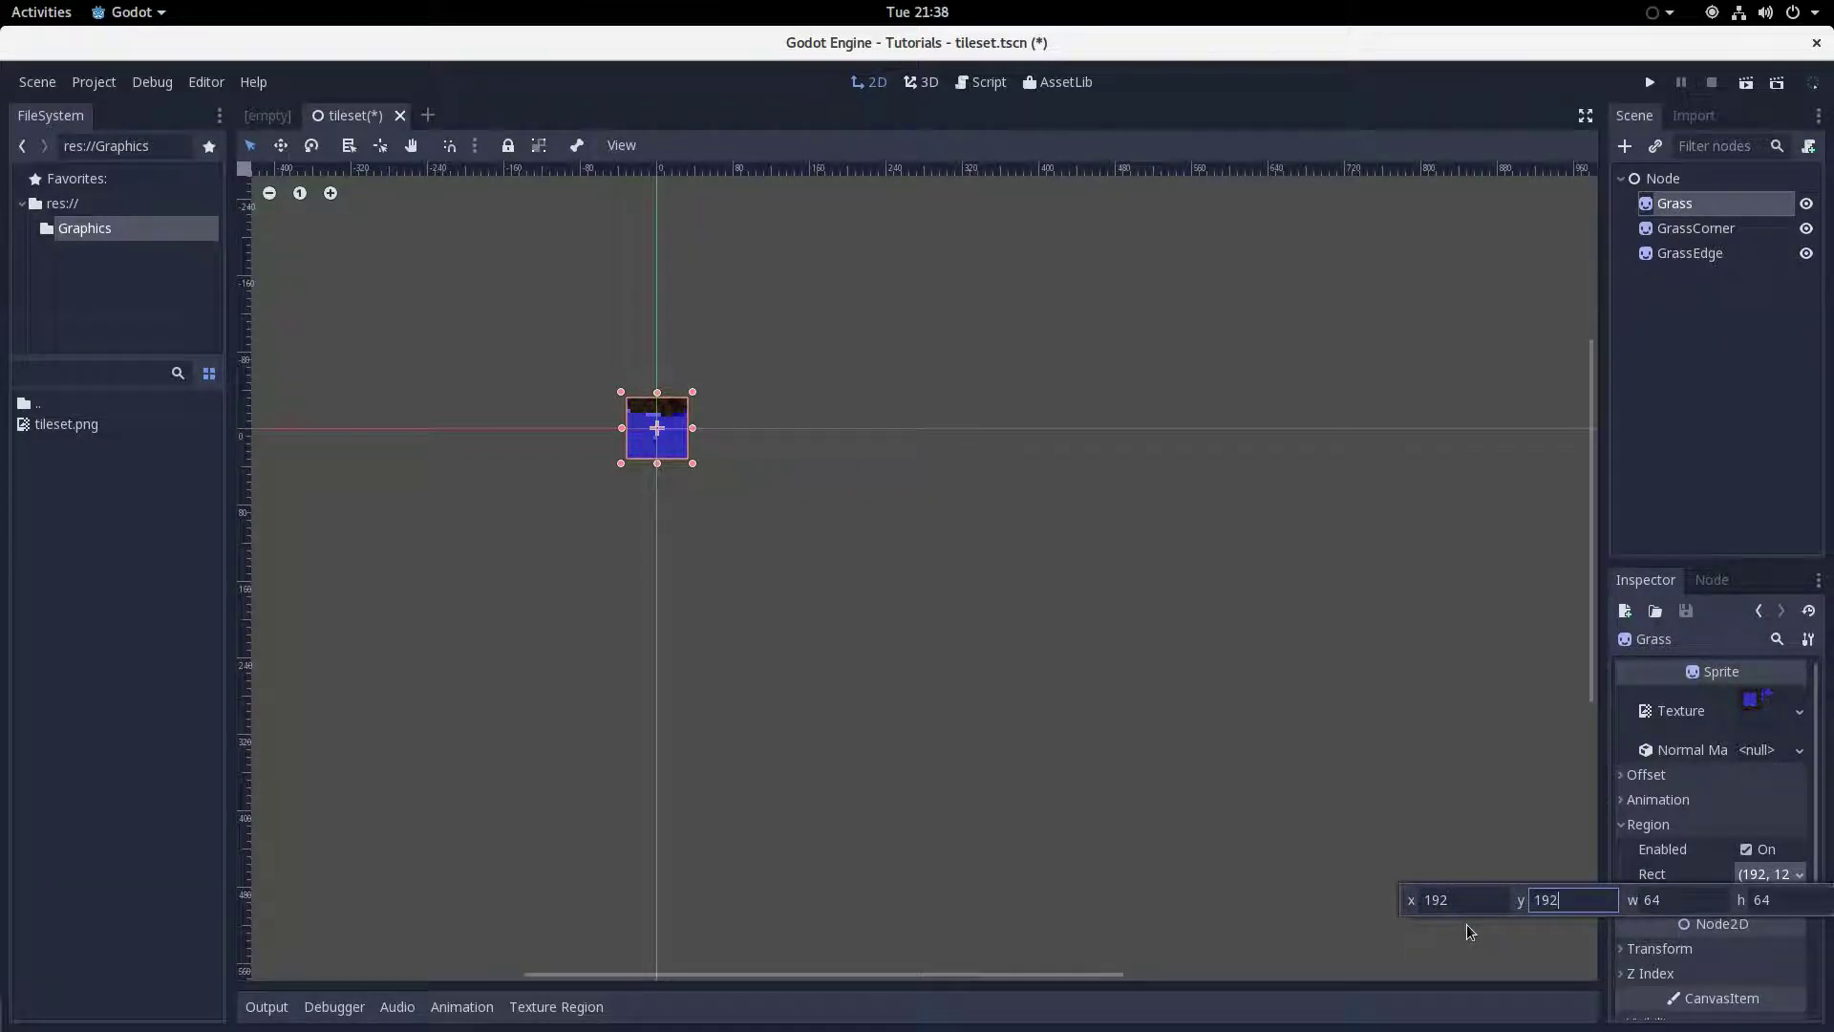
pyautogui.press('Return')
pyautogui.click(1683, 848)
pyautogui.hotkey('ctrl', 's')
# Load tileset.png as the GrassCorner sprite's texture.
pyautogui.click(1696, 228)
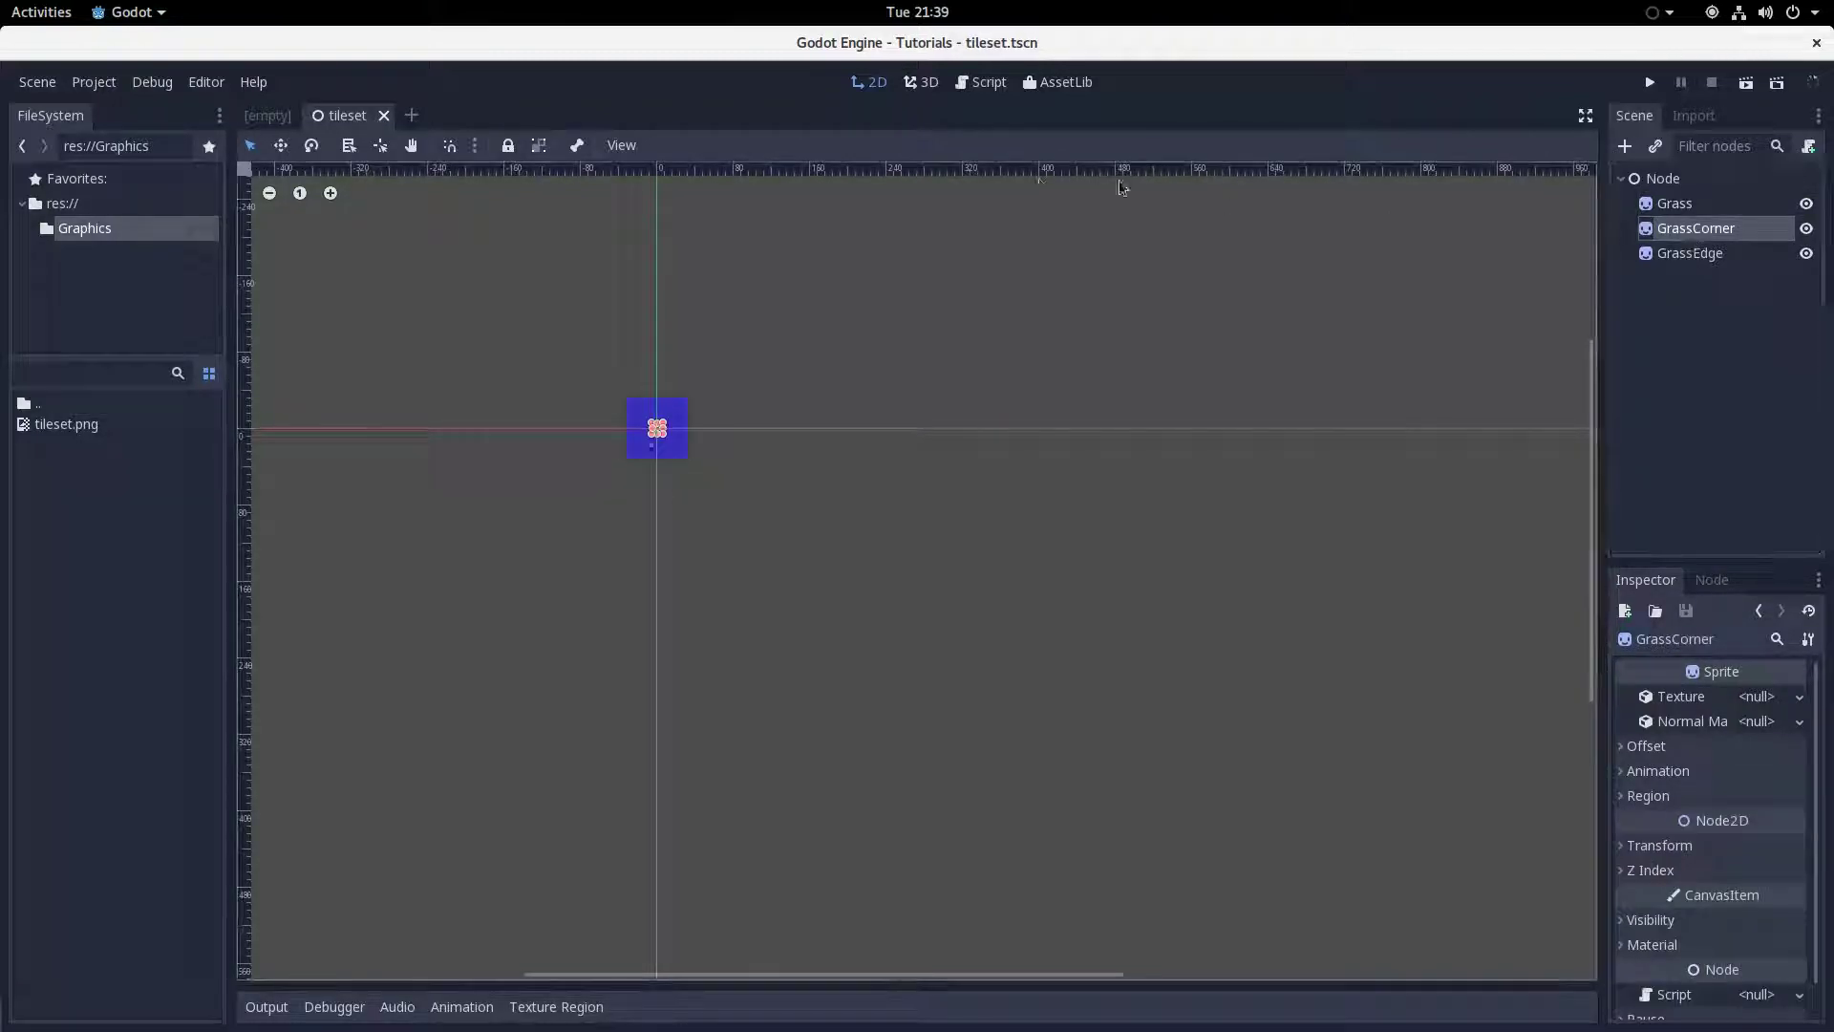
pyautogui.click(475, 145)
pyautogui.click(1711, 252)
pyautogui.click(1737, 231)
pyautogui.click(1799, 698)
pyautogui.click(1708, 910)
pyautogui.doubleClick(447, 337)
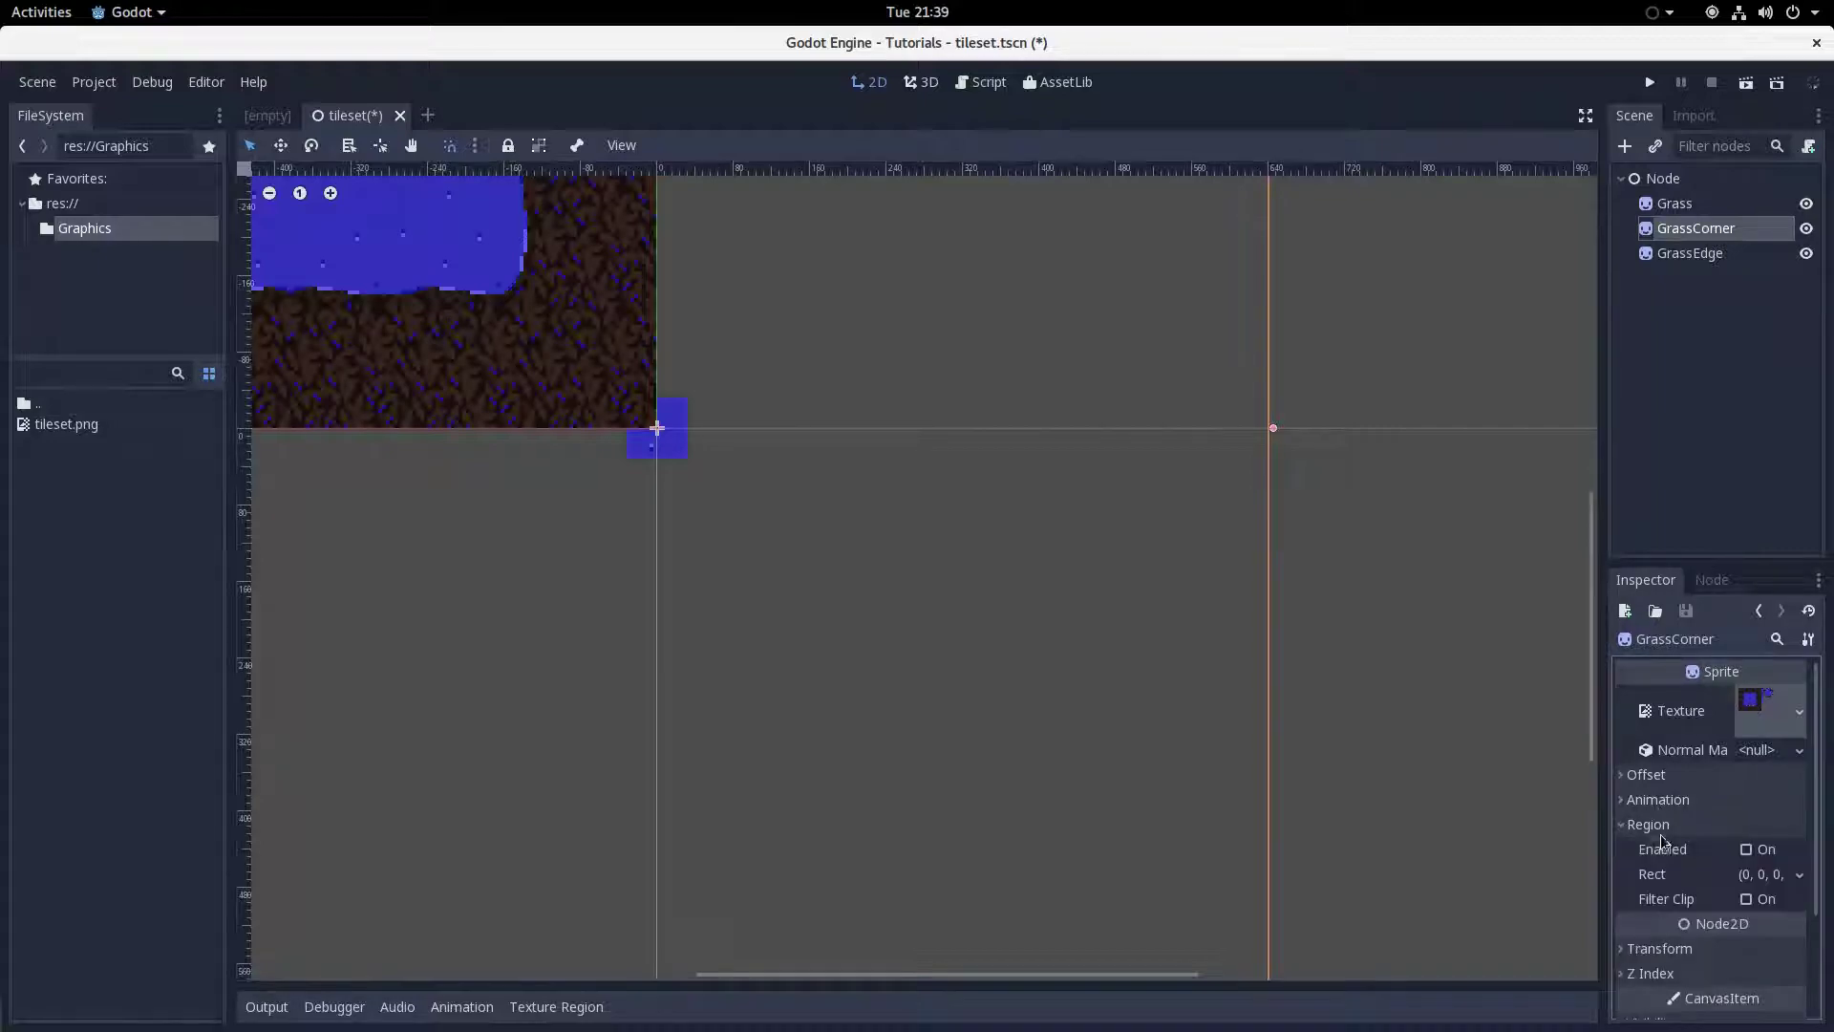
# Enable Region on GrassCorner with a 64×64 rect at 128, 128.
pyautogui.click(1746, 850)
pyautogui.click(1767, 875)
pyautogui.click(1681, 899)
pyautogui.write('64')
pyautogui.press('Tab')
pyautogui.write('64')
pyautogui.press('Tab')
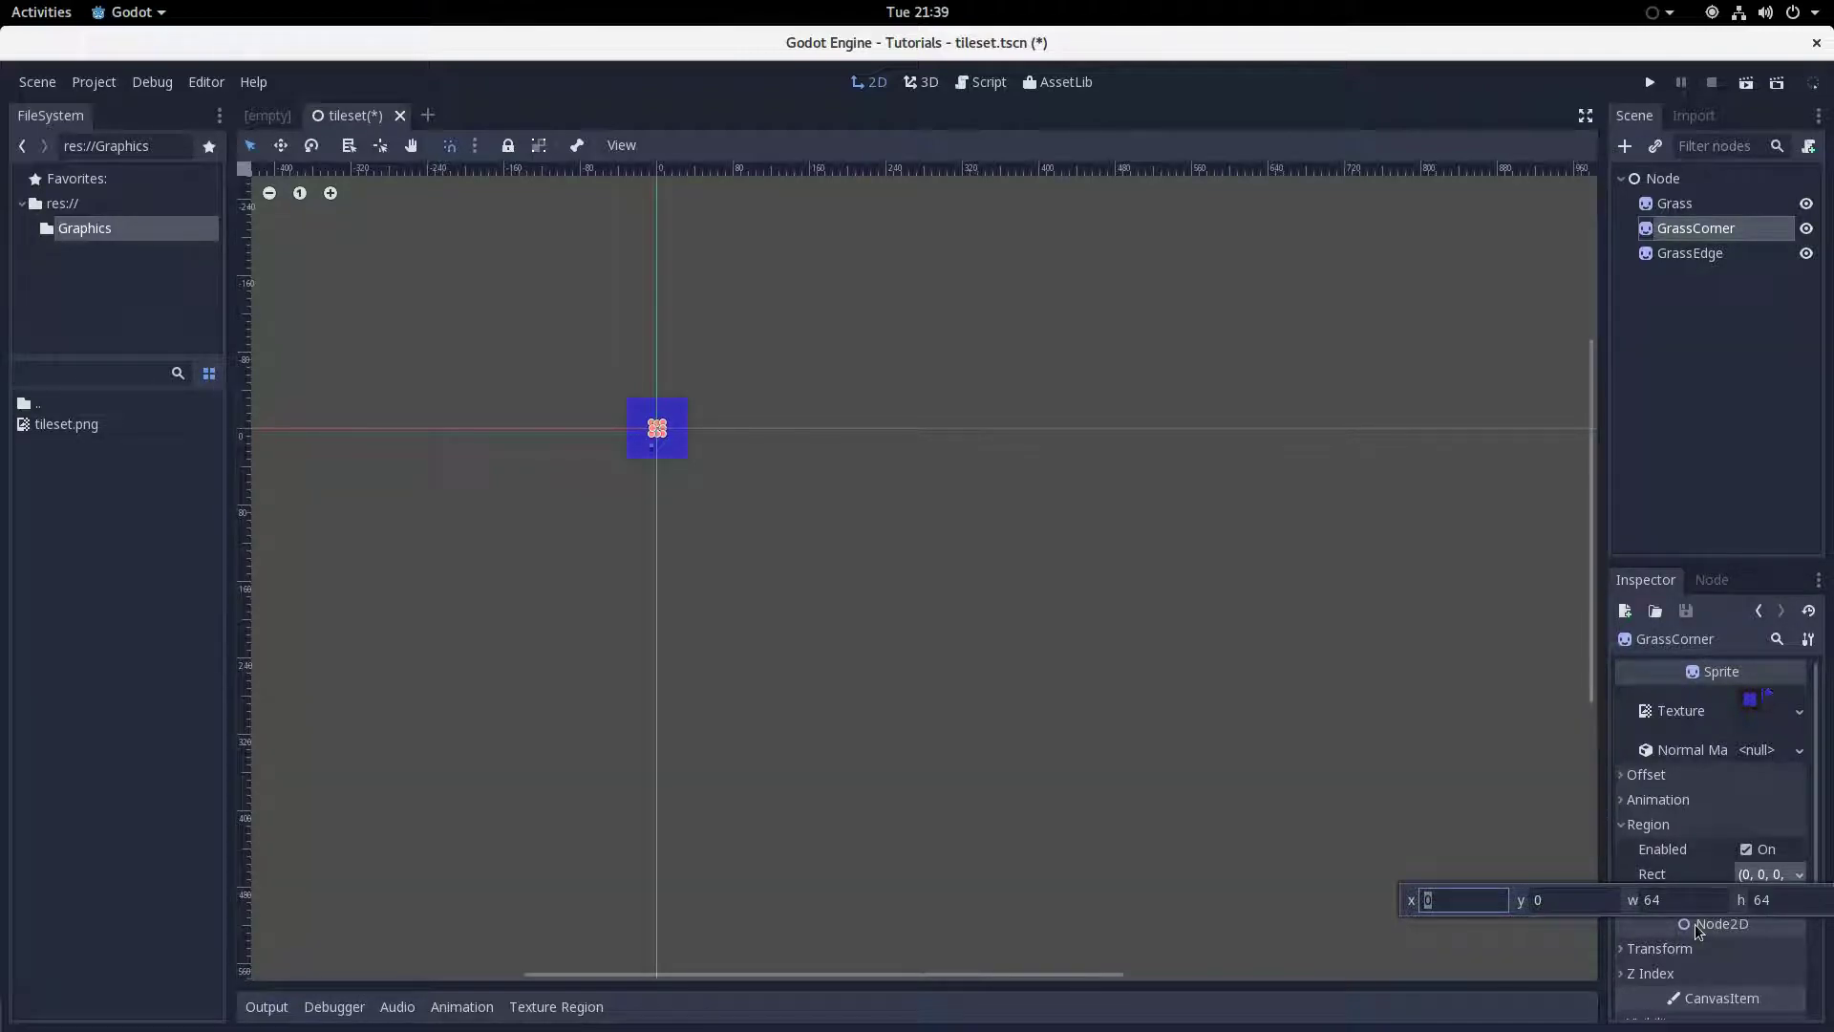
pyautogui.write('128')
pyautogui.press('Tab')
pyautogui.write('128')
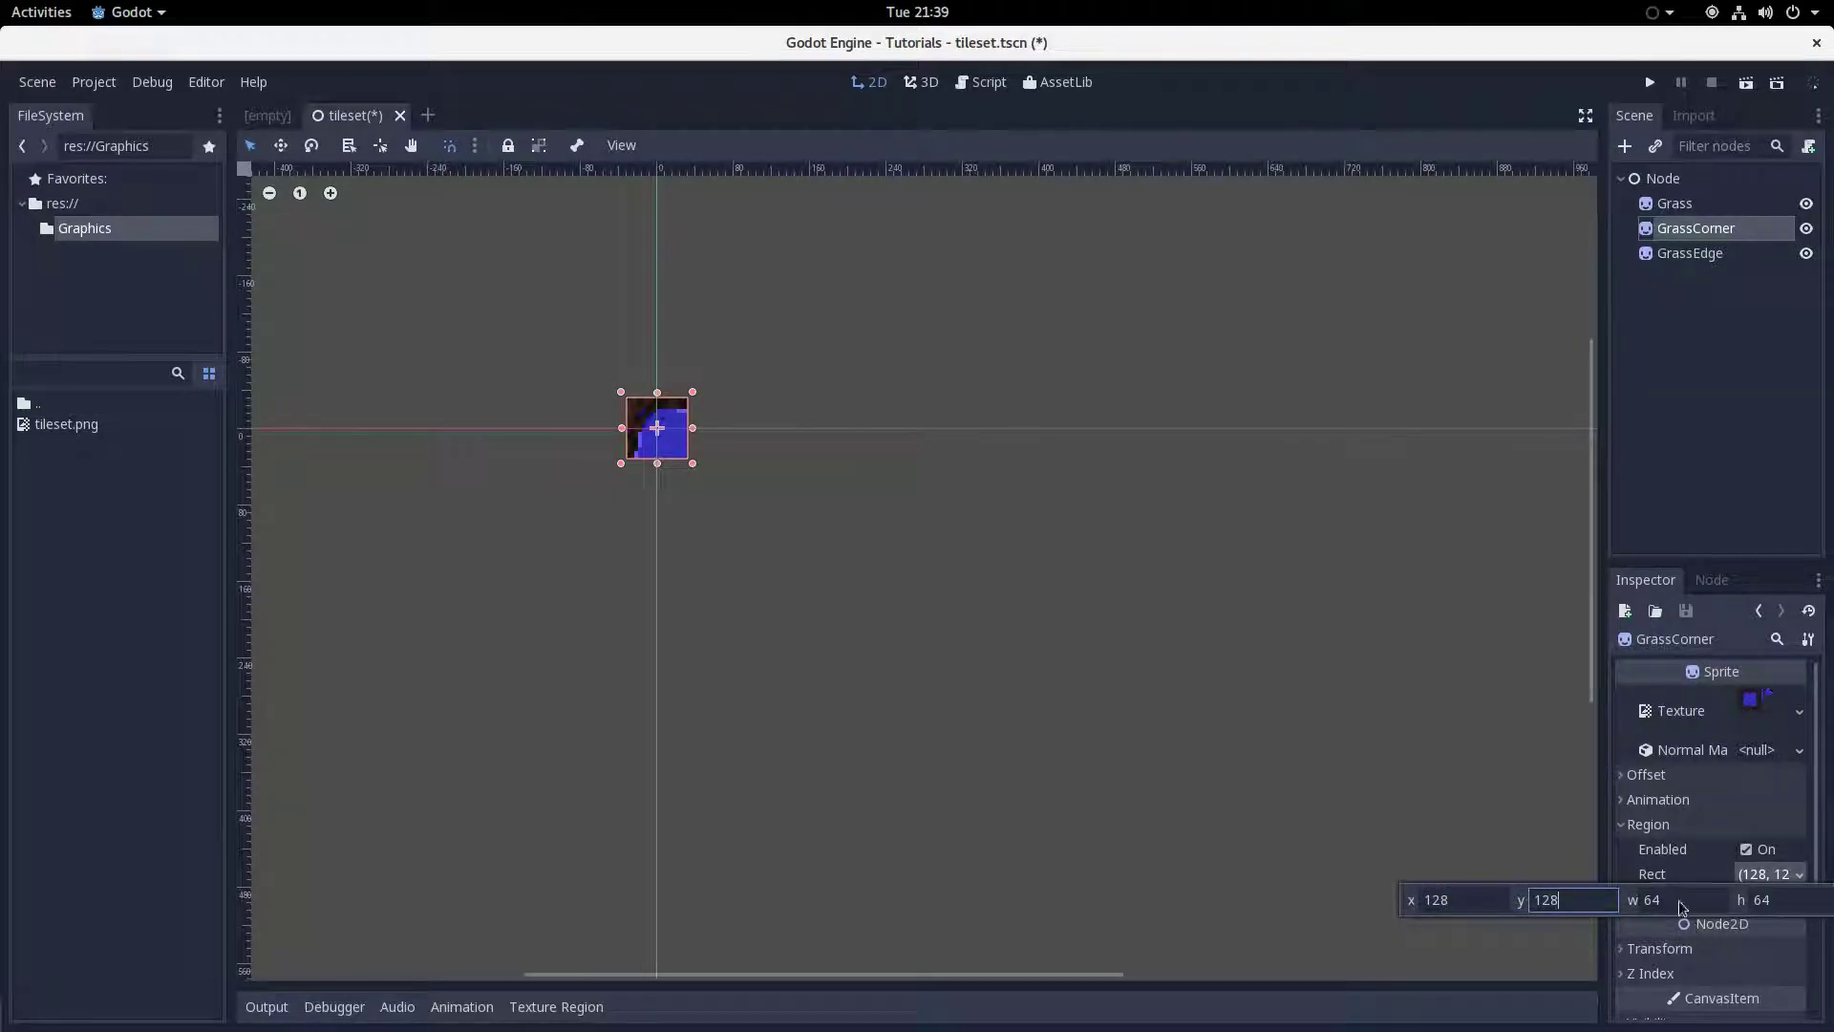
pyautogui.click(1707, 203)
# Move GrassCorner to the right of the Grass tile.
pyautogui.press('w')
pyautogui.moveTo(822, 465); pyautogui.dragTo(905, 463)
pyautogui.click(1689, 252)
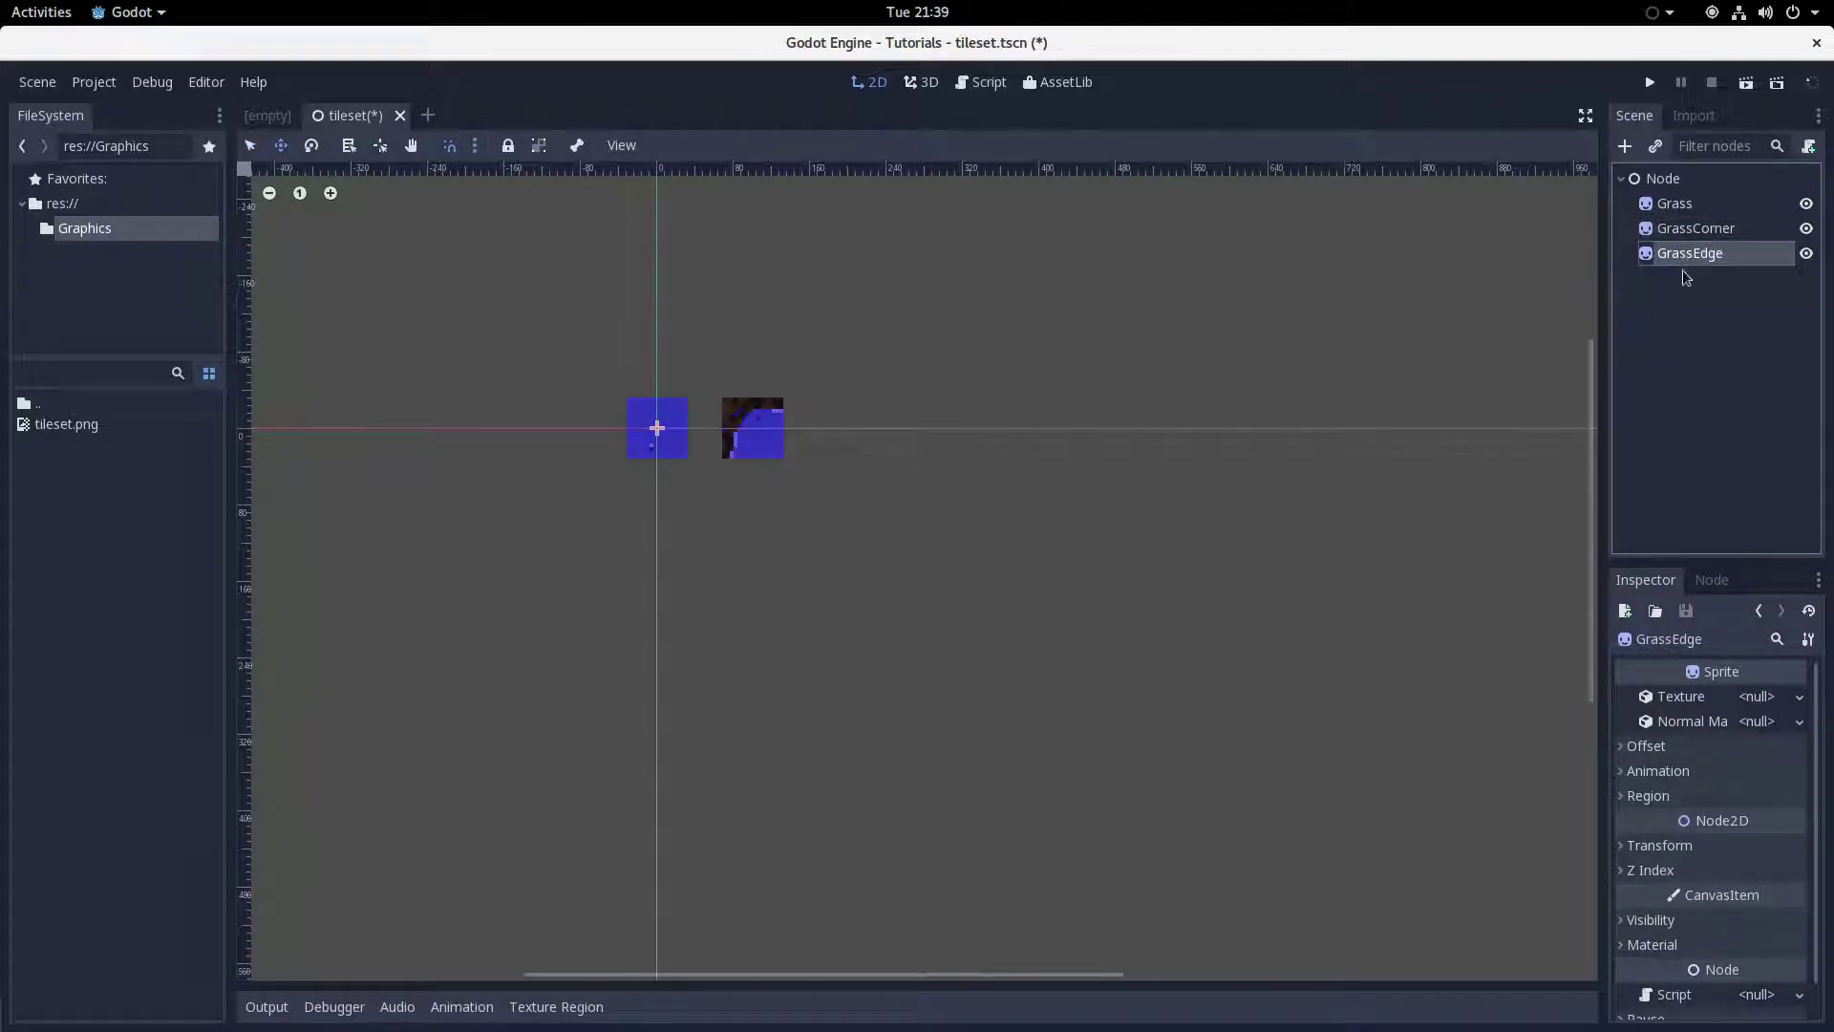
# Load tileset.png as GrassEdge's texture and enable Region.
pyautogui.click(1792, 700)
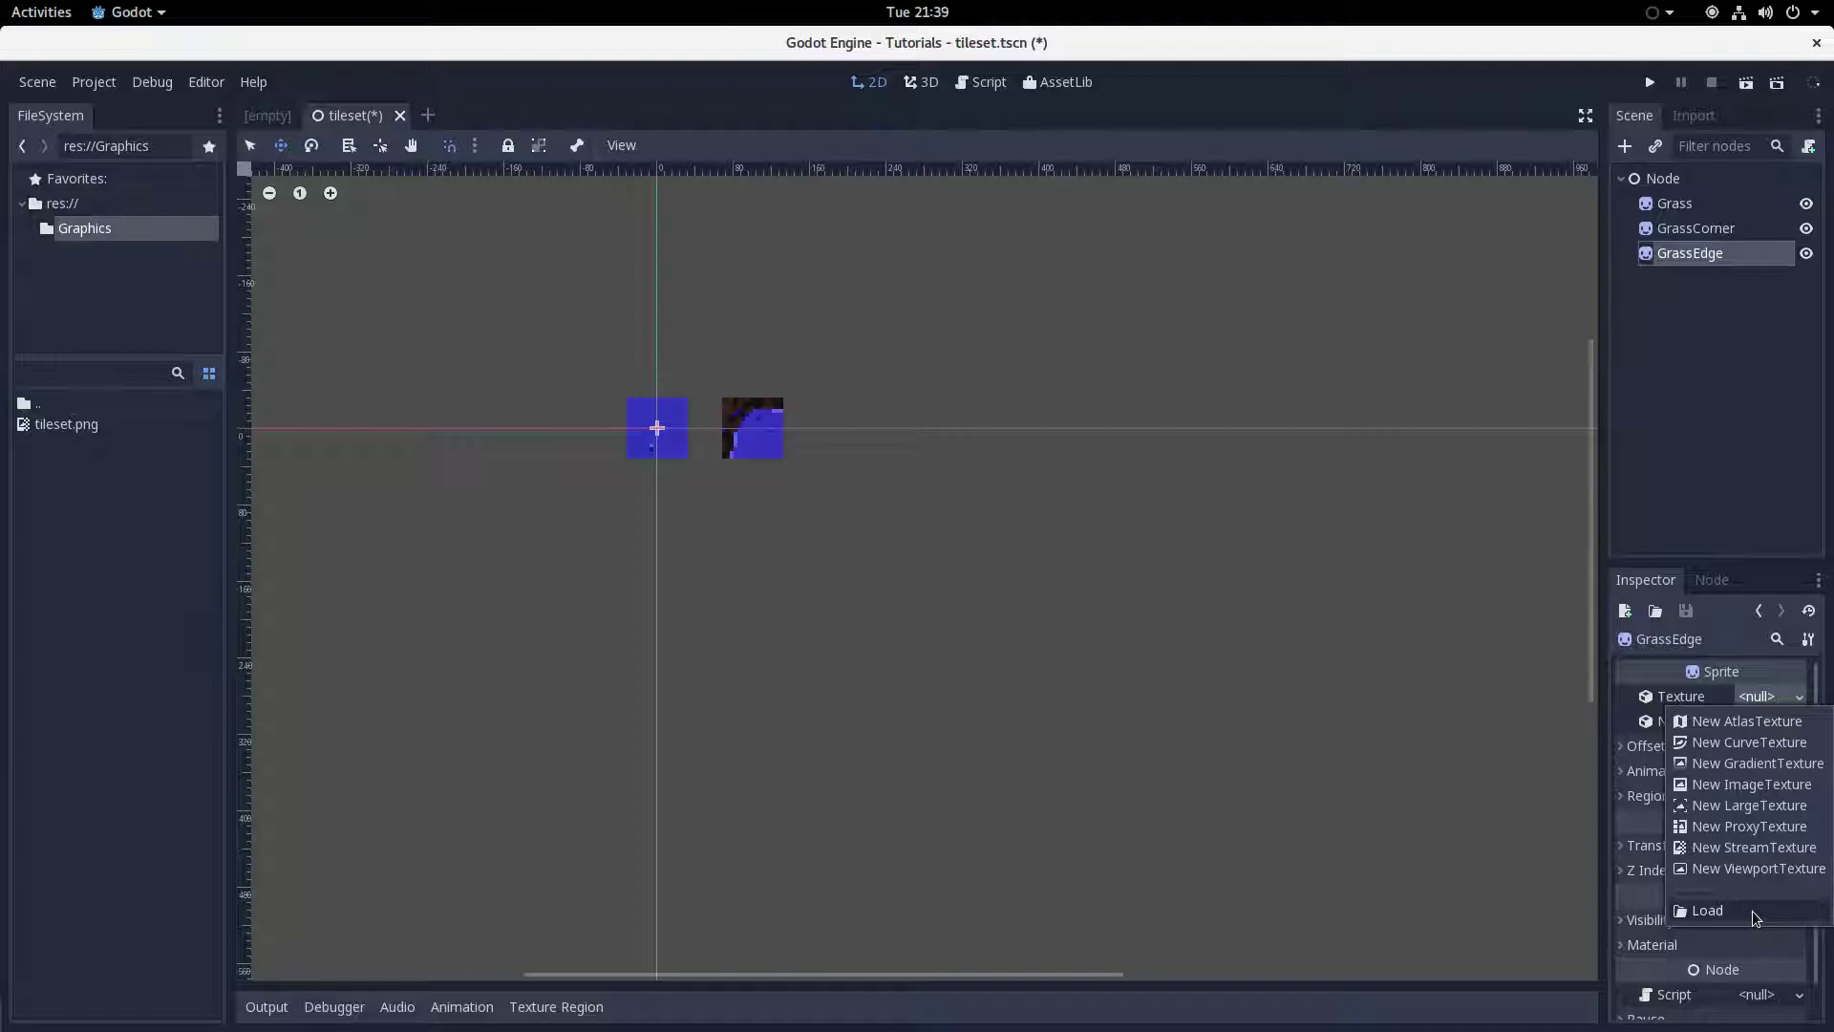
pyautogui.click(1662, 909)
pyautogui.doubleClick(459, 319)
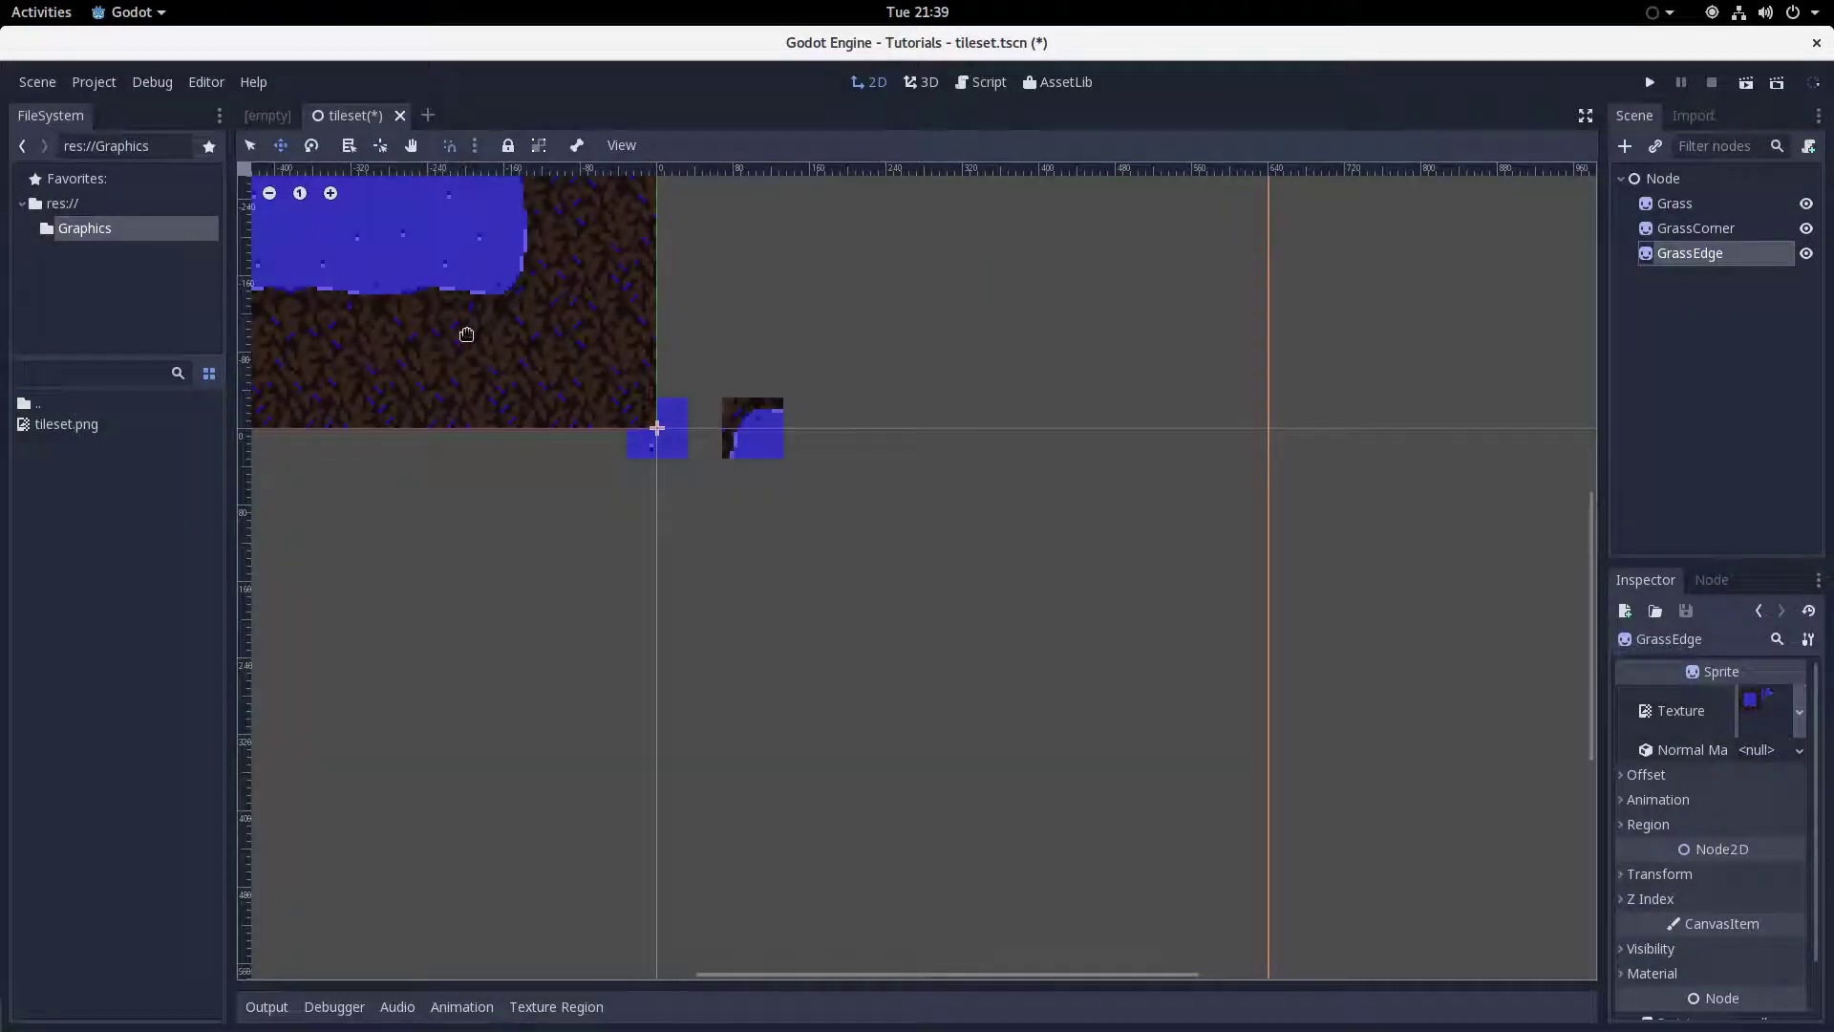
pyautogui.click(1744, 824)
pyautogui.click(1748, 849)
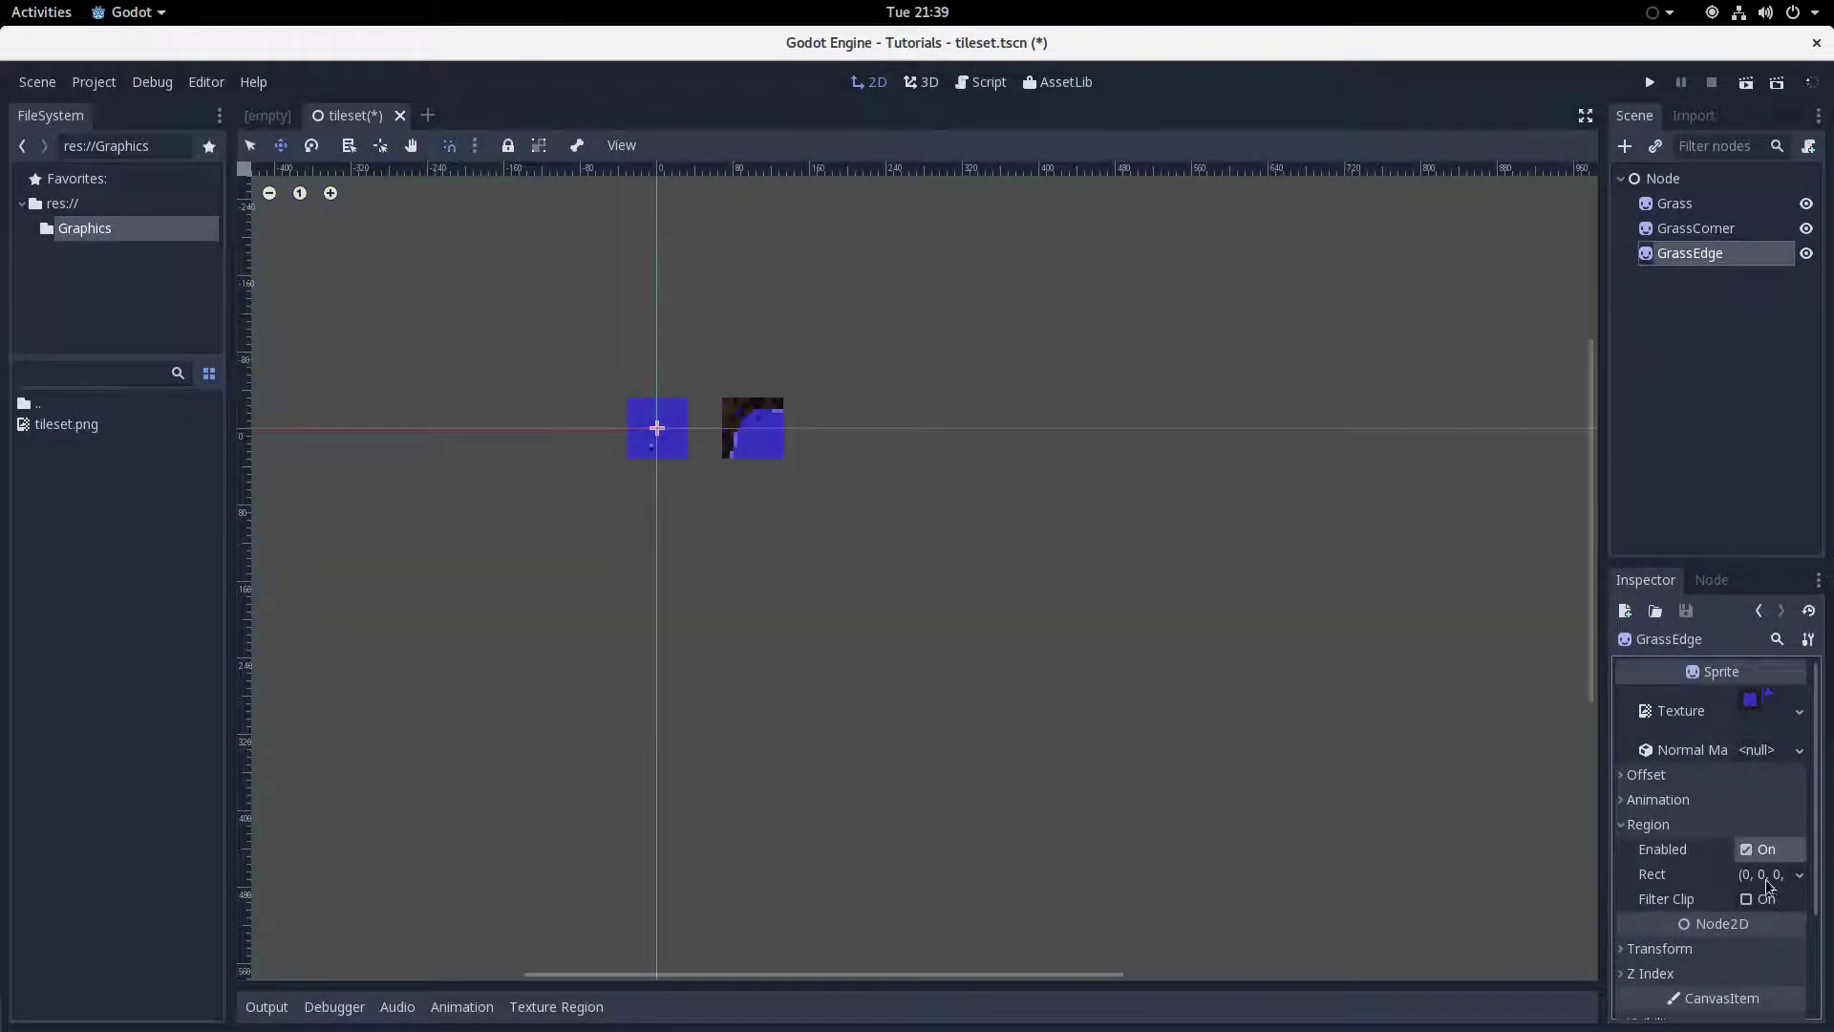
# Set GrassEdge's region rect to x 192, y 128, size 64×64.
pyautogui.click(1762, 874)
pyautogui.write('192')
pyautogui.press('Tab')
pyautogui.write('128')
pyautogui.press('Tab')
pyautogui.write('64')
pyautogui.press('Tab')
pyautogui.write('64')
pyautogui.press('Return')
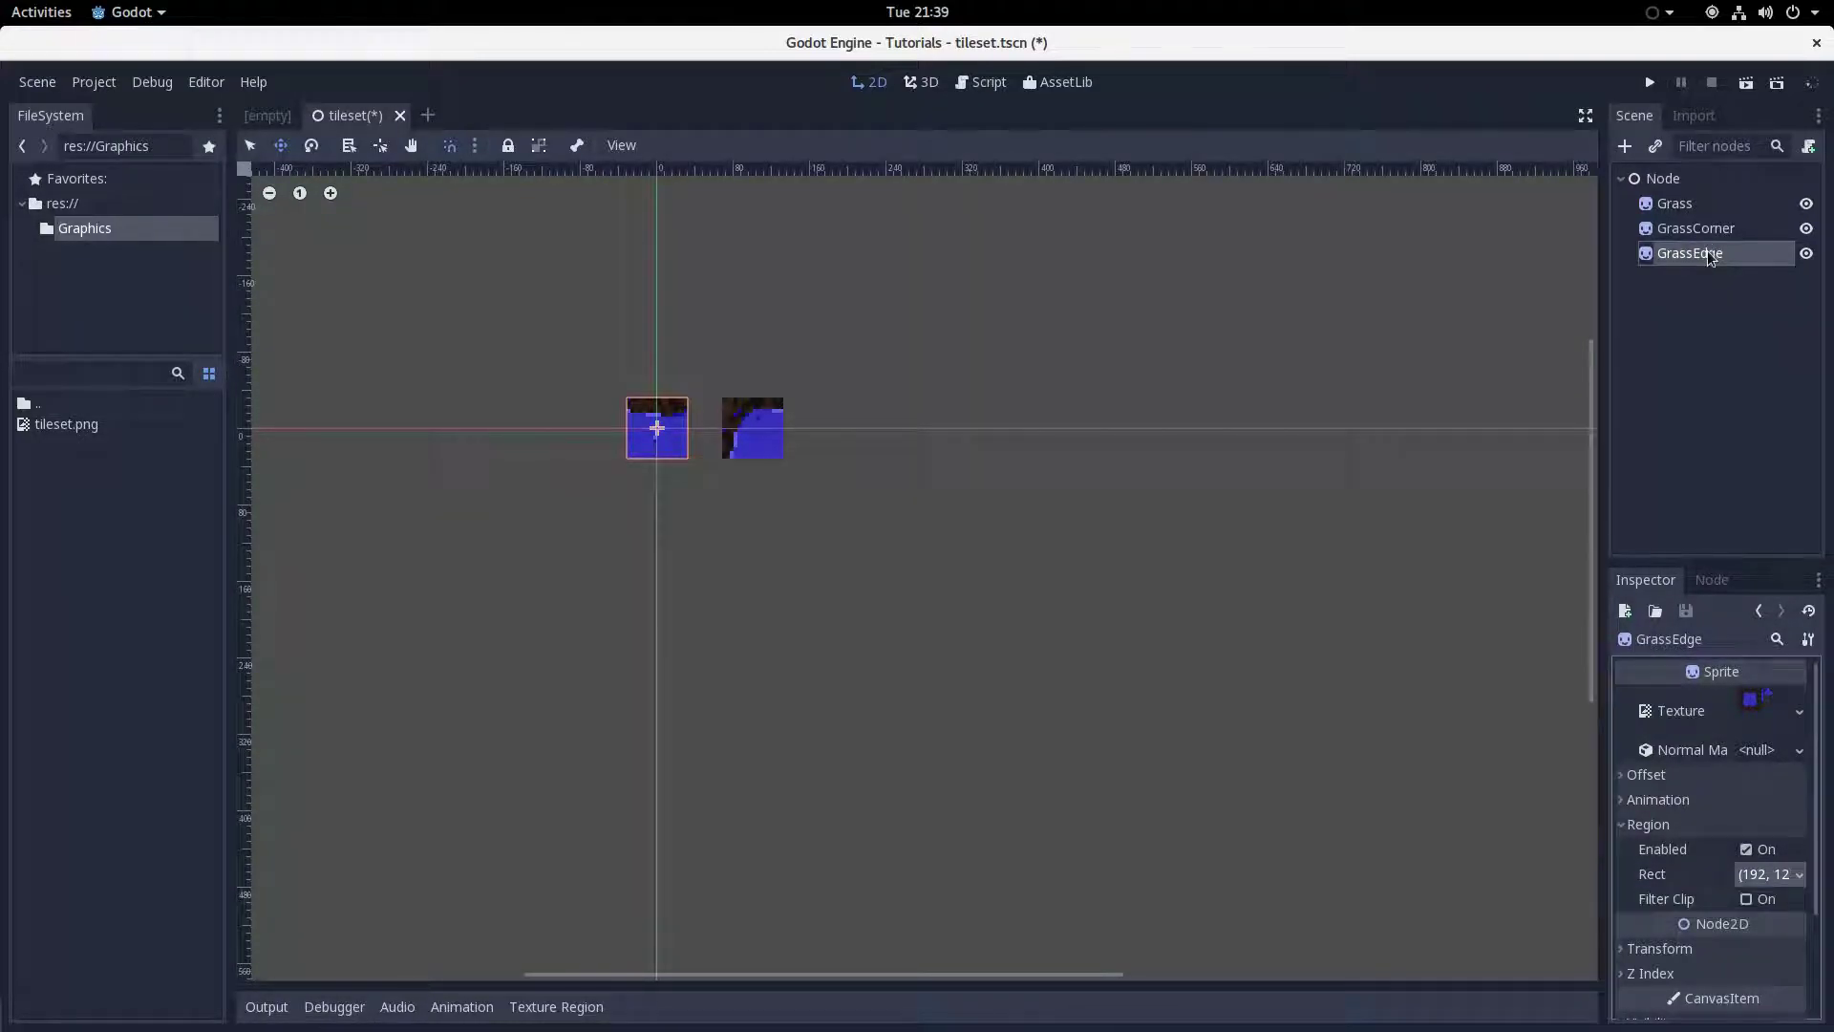
# Line GrassEdge up beside GrassCorner and save the scene.
pyautogui.moveTo(732, 502); pyautogui.dragTo(934, 507)
pyautogui.moveTo(1069, 545); pyautogui.dragTo(1061, 546)
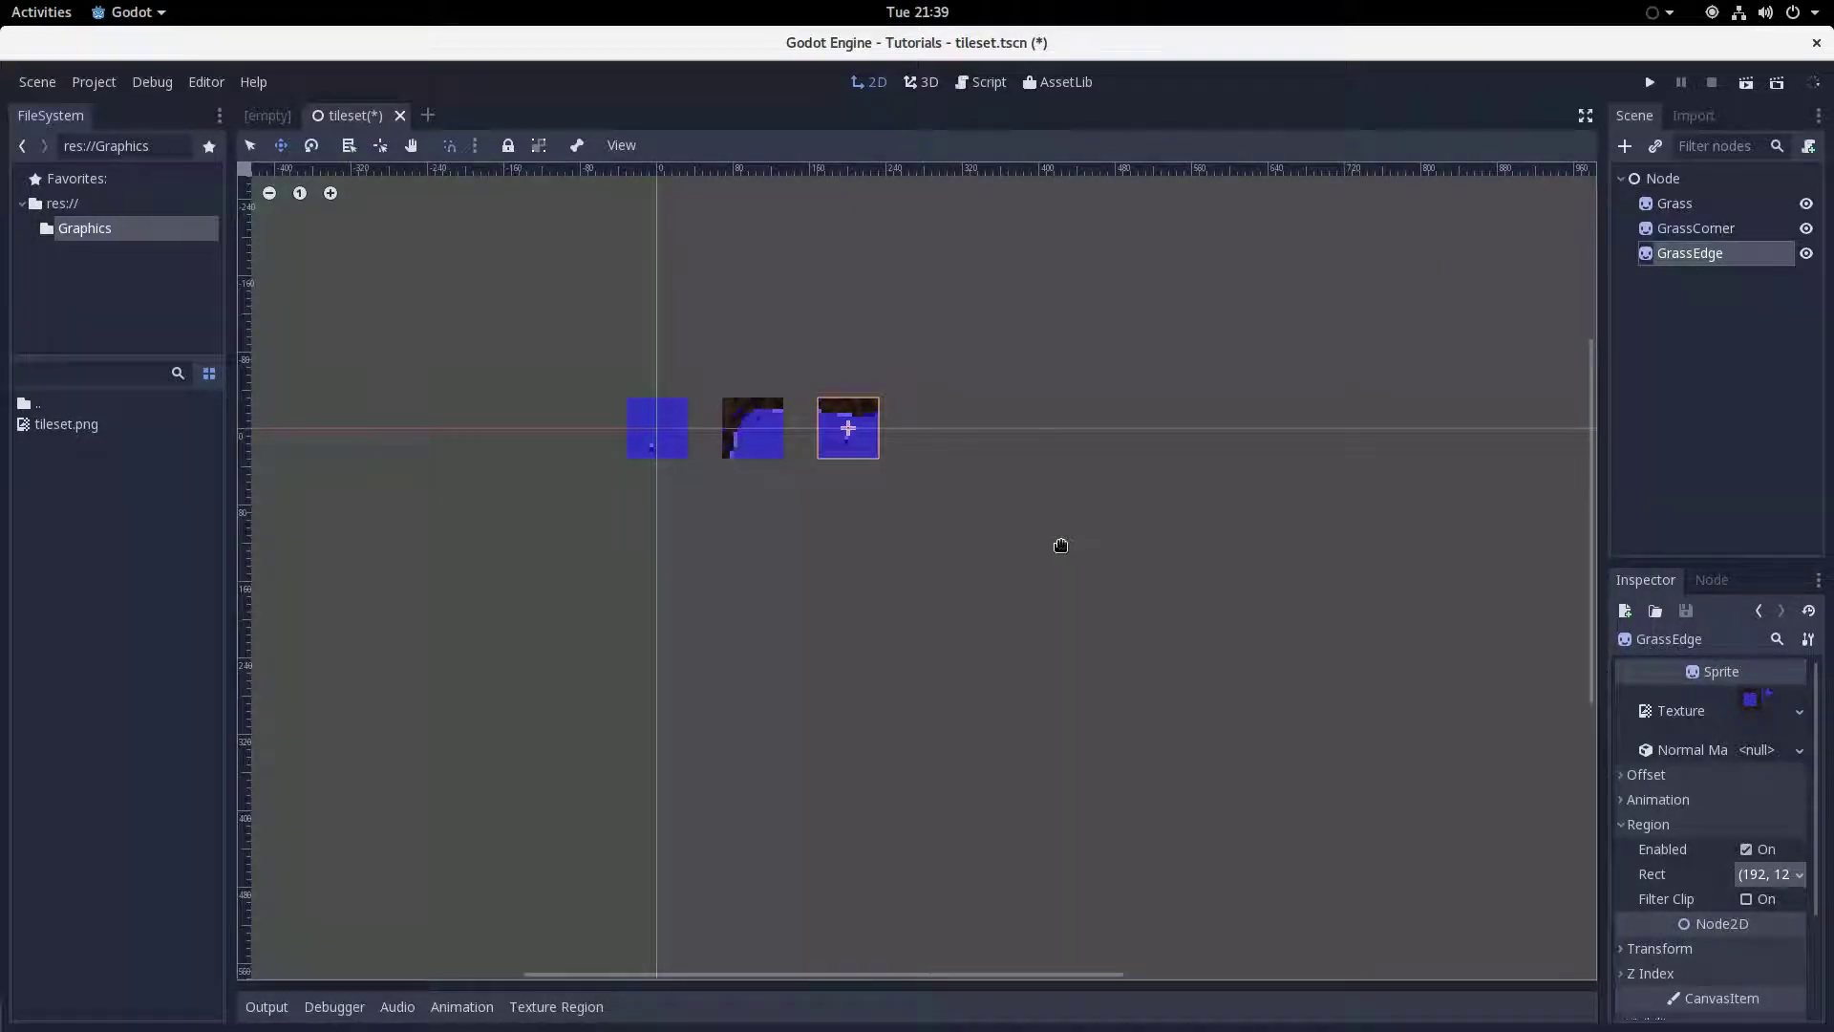
pyautogui.hotkey('ctrl', 's')
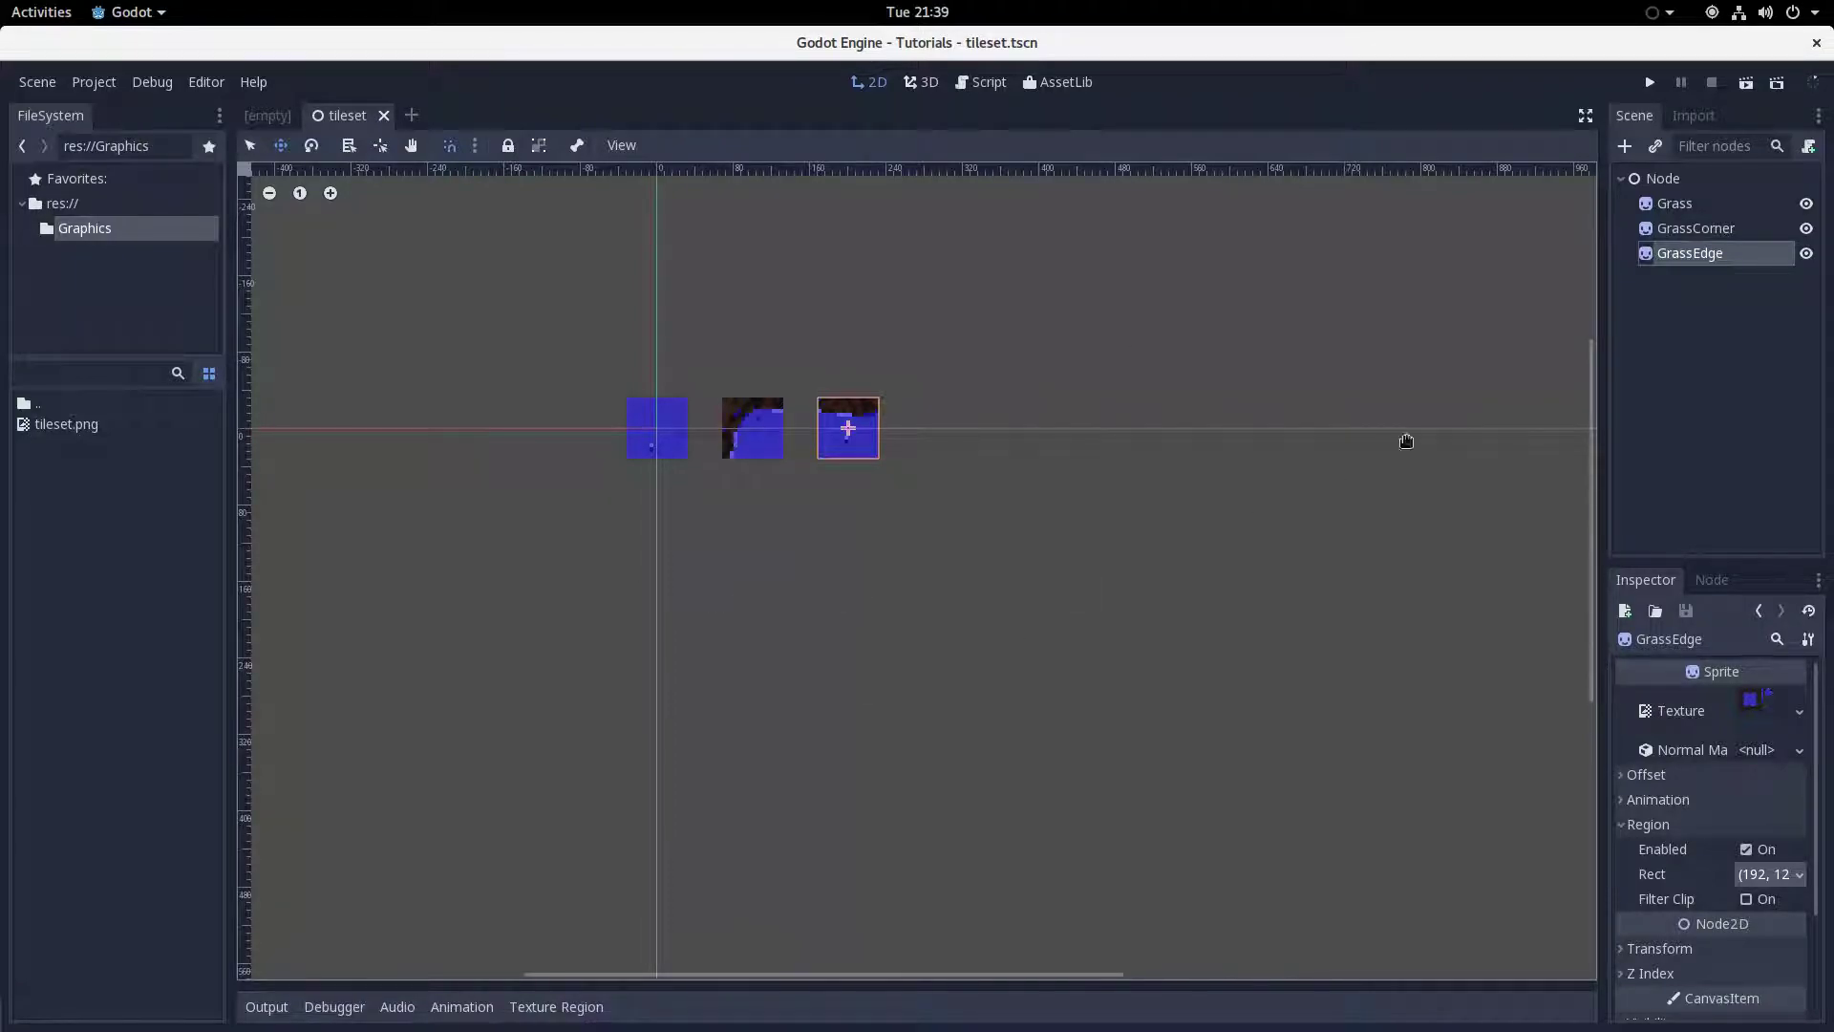
pyautogui.click(1725, 205)
pyautogui.click(1682, 179)
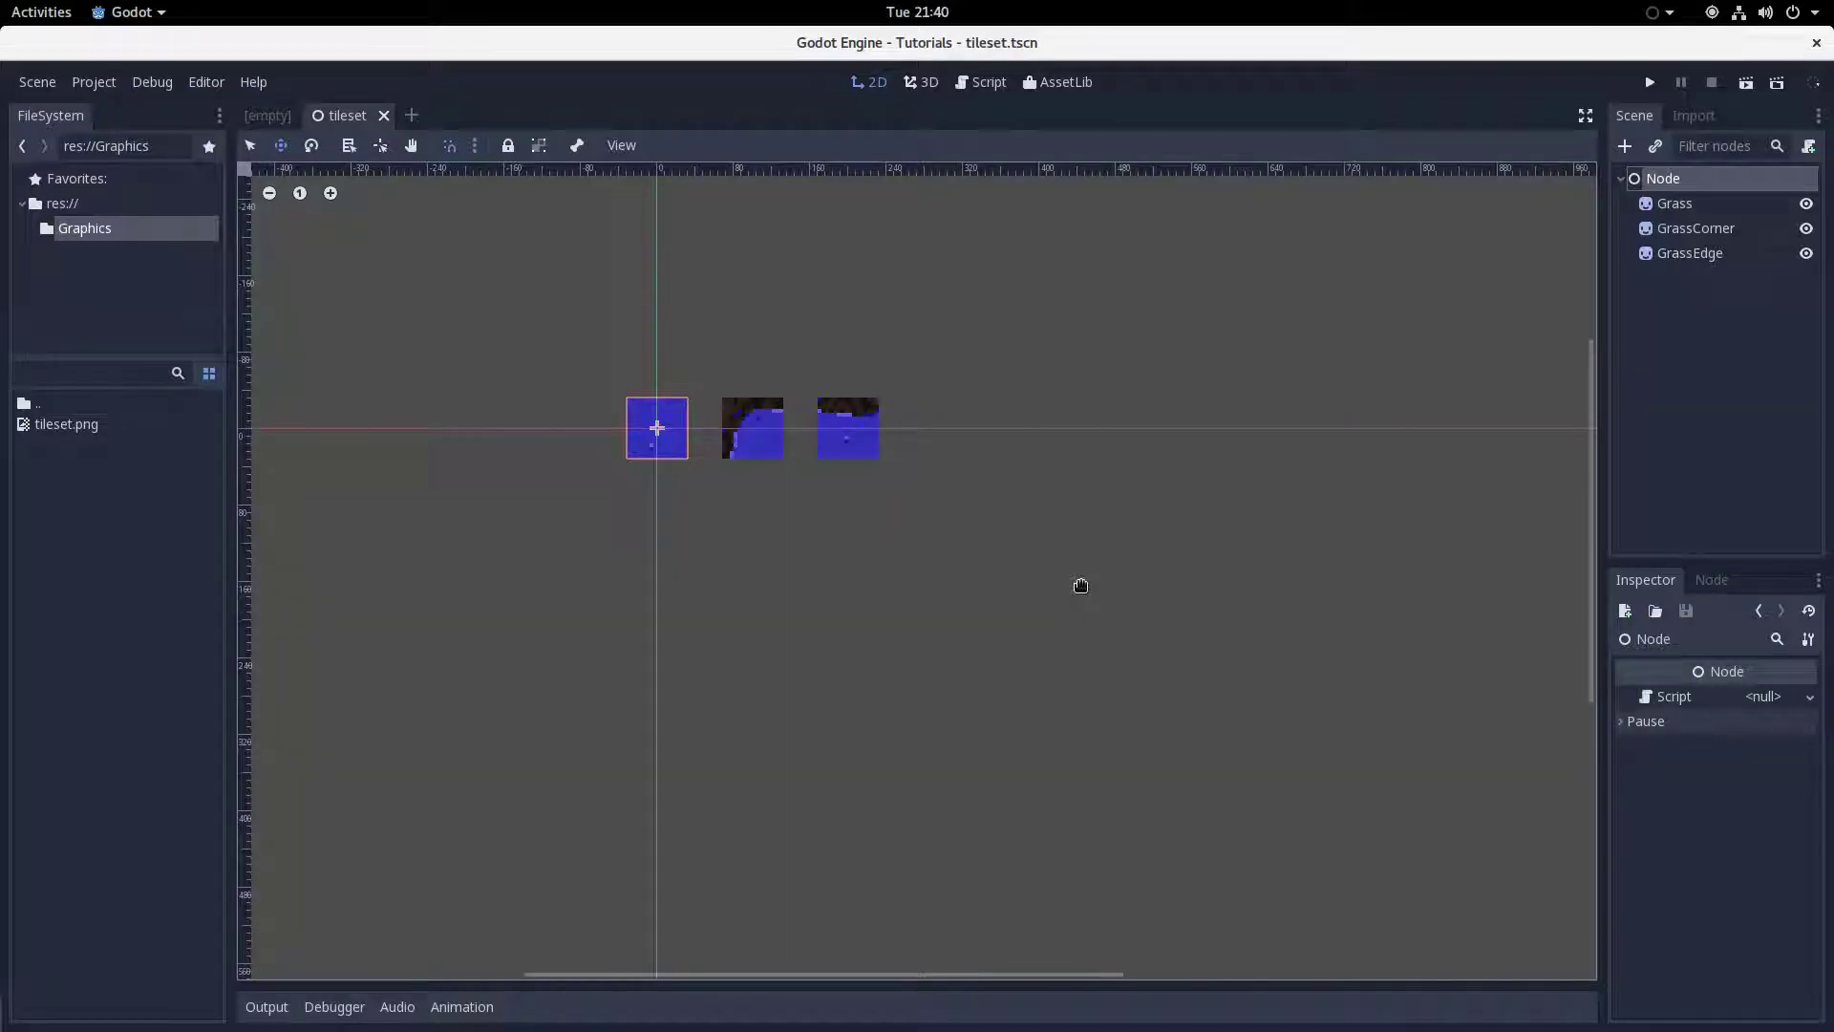
# Start exporting the scene through Scene > Convert To > TileSet.
pyautogui.click(29, 84)
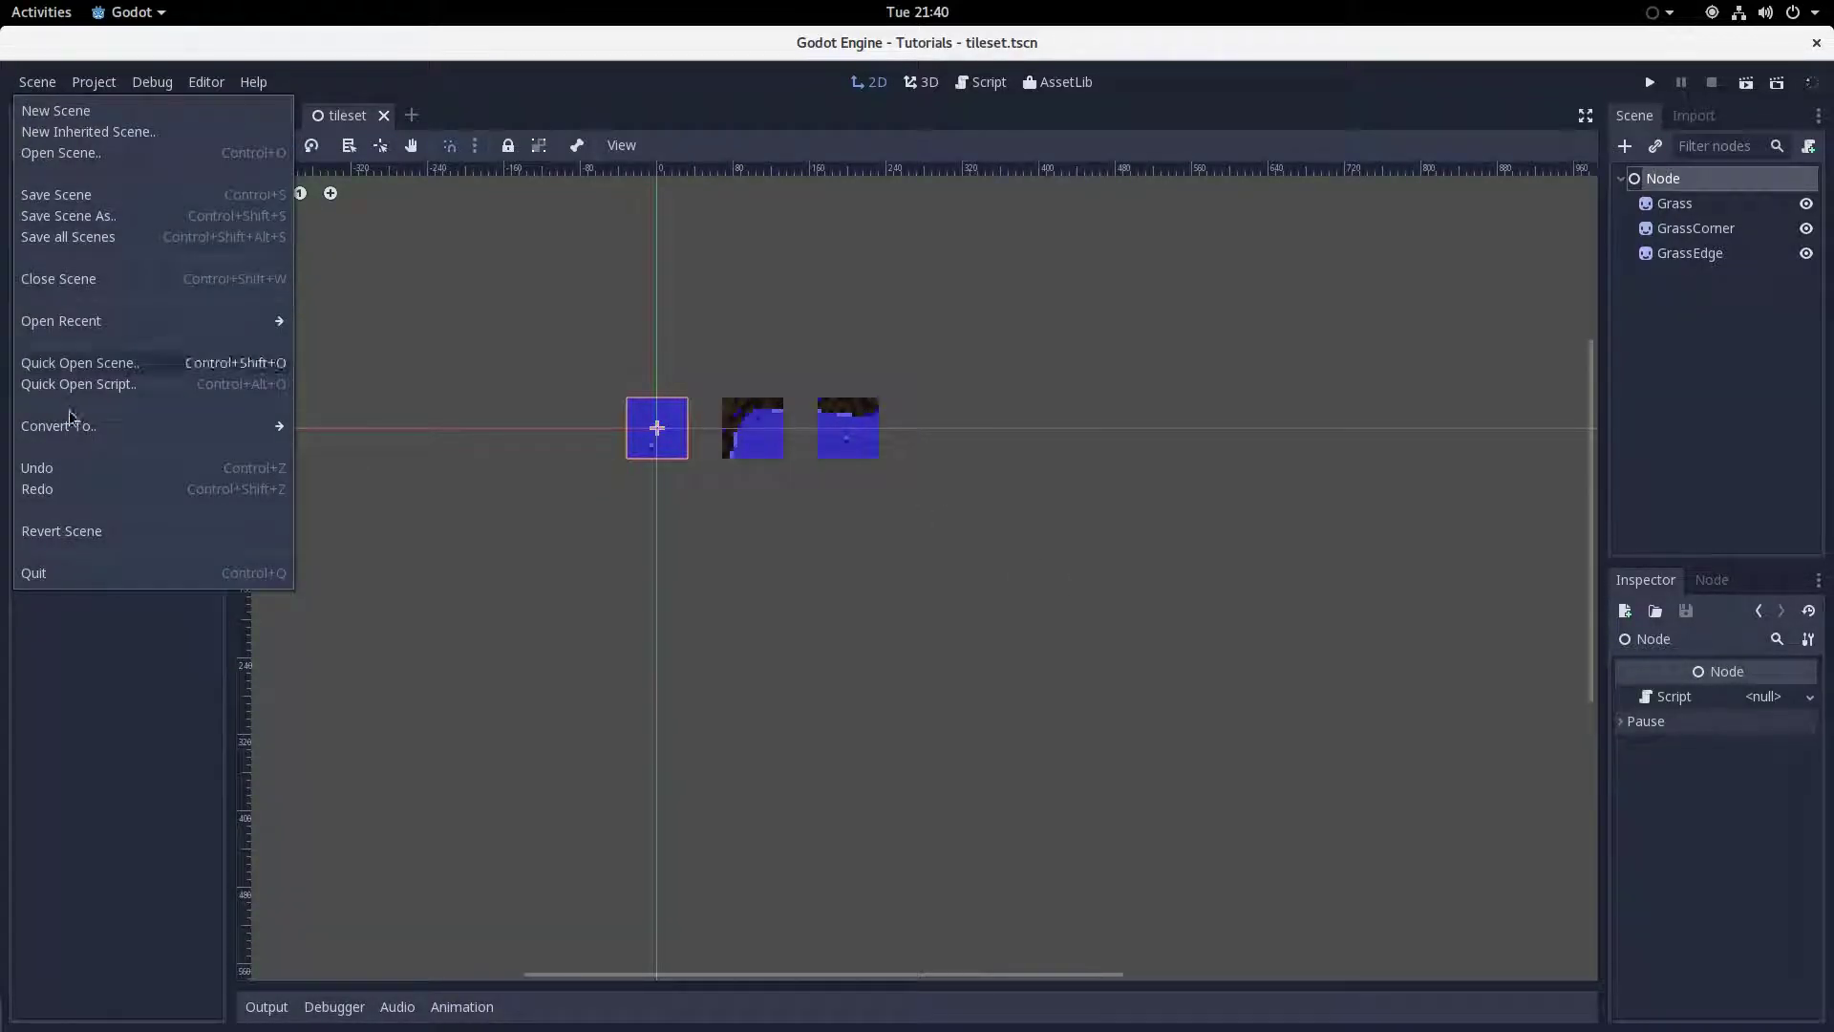
pyautogui.moveTo(106, 426)
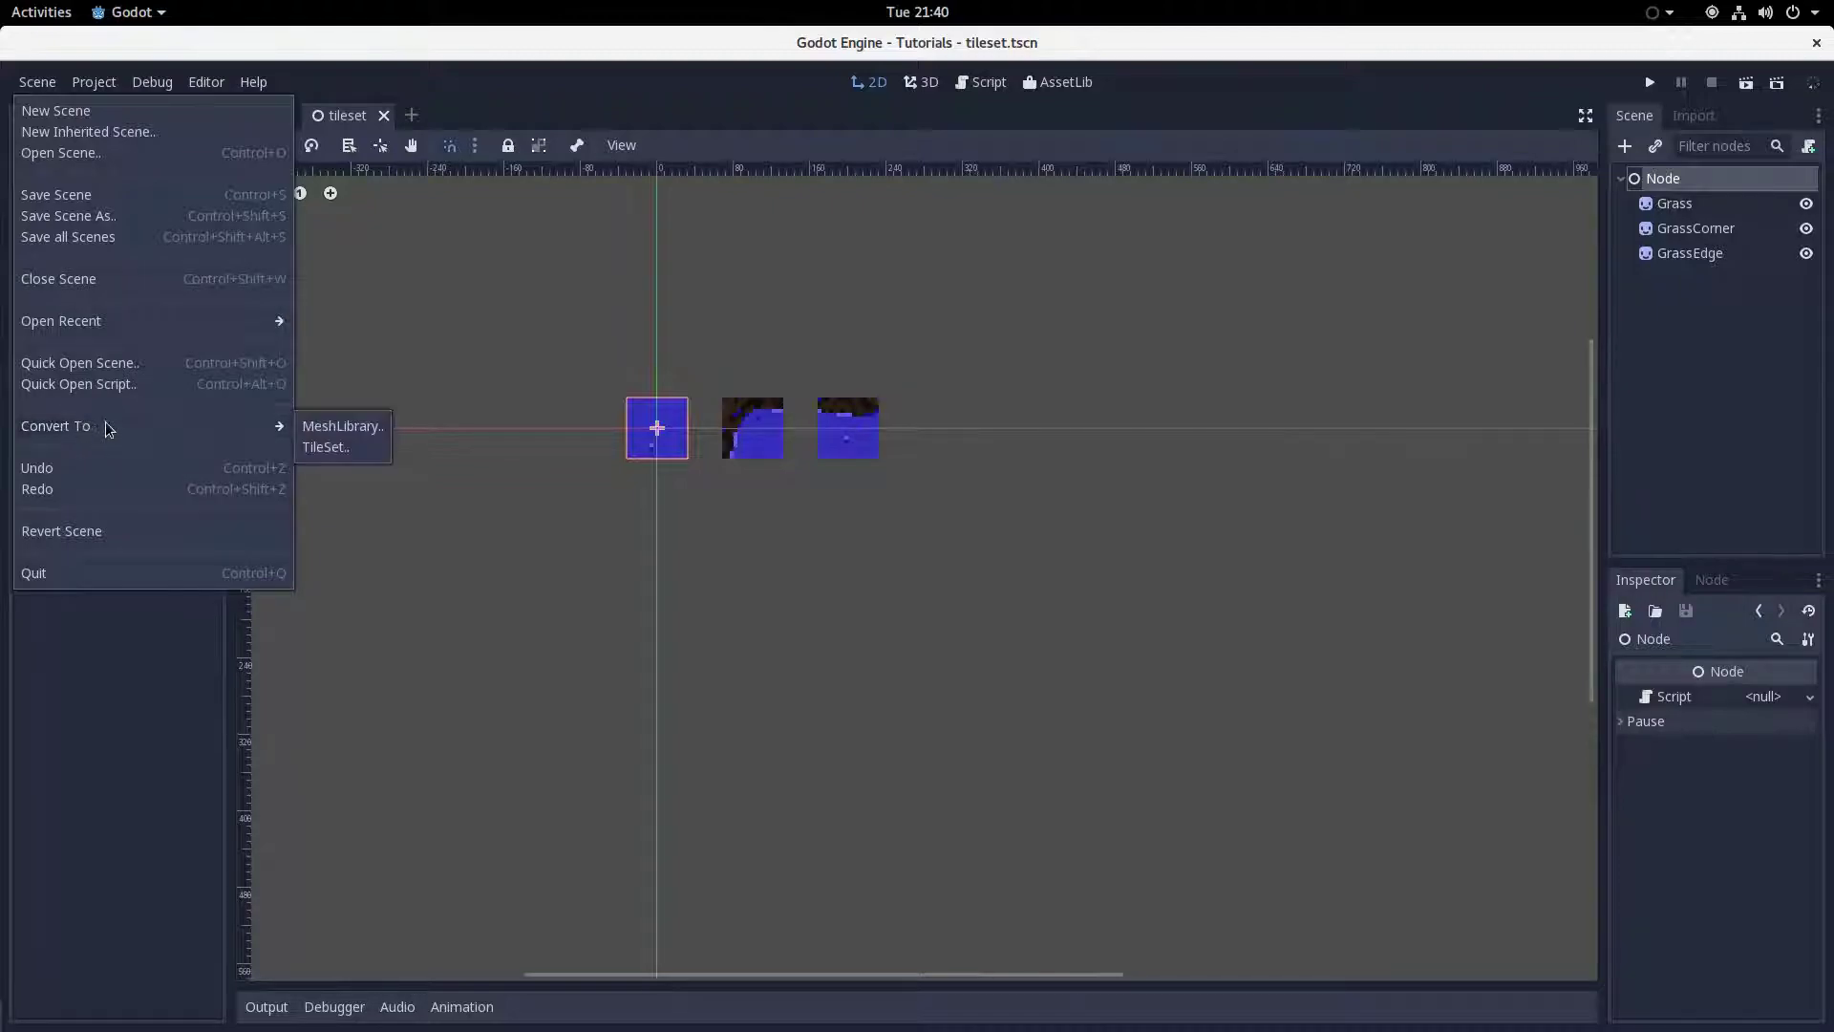
pyautogui.click(350, 445)
pyautogui.doubleClick(451, 328)
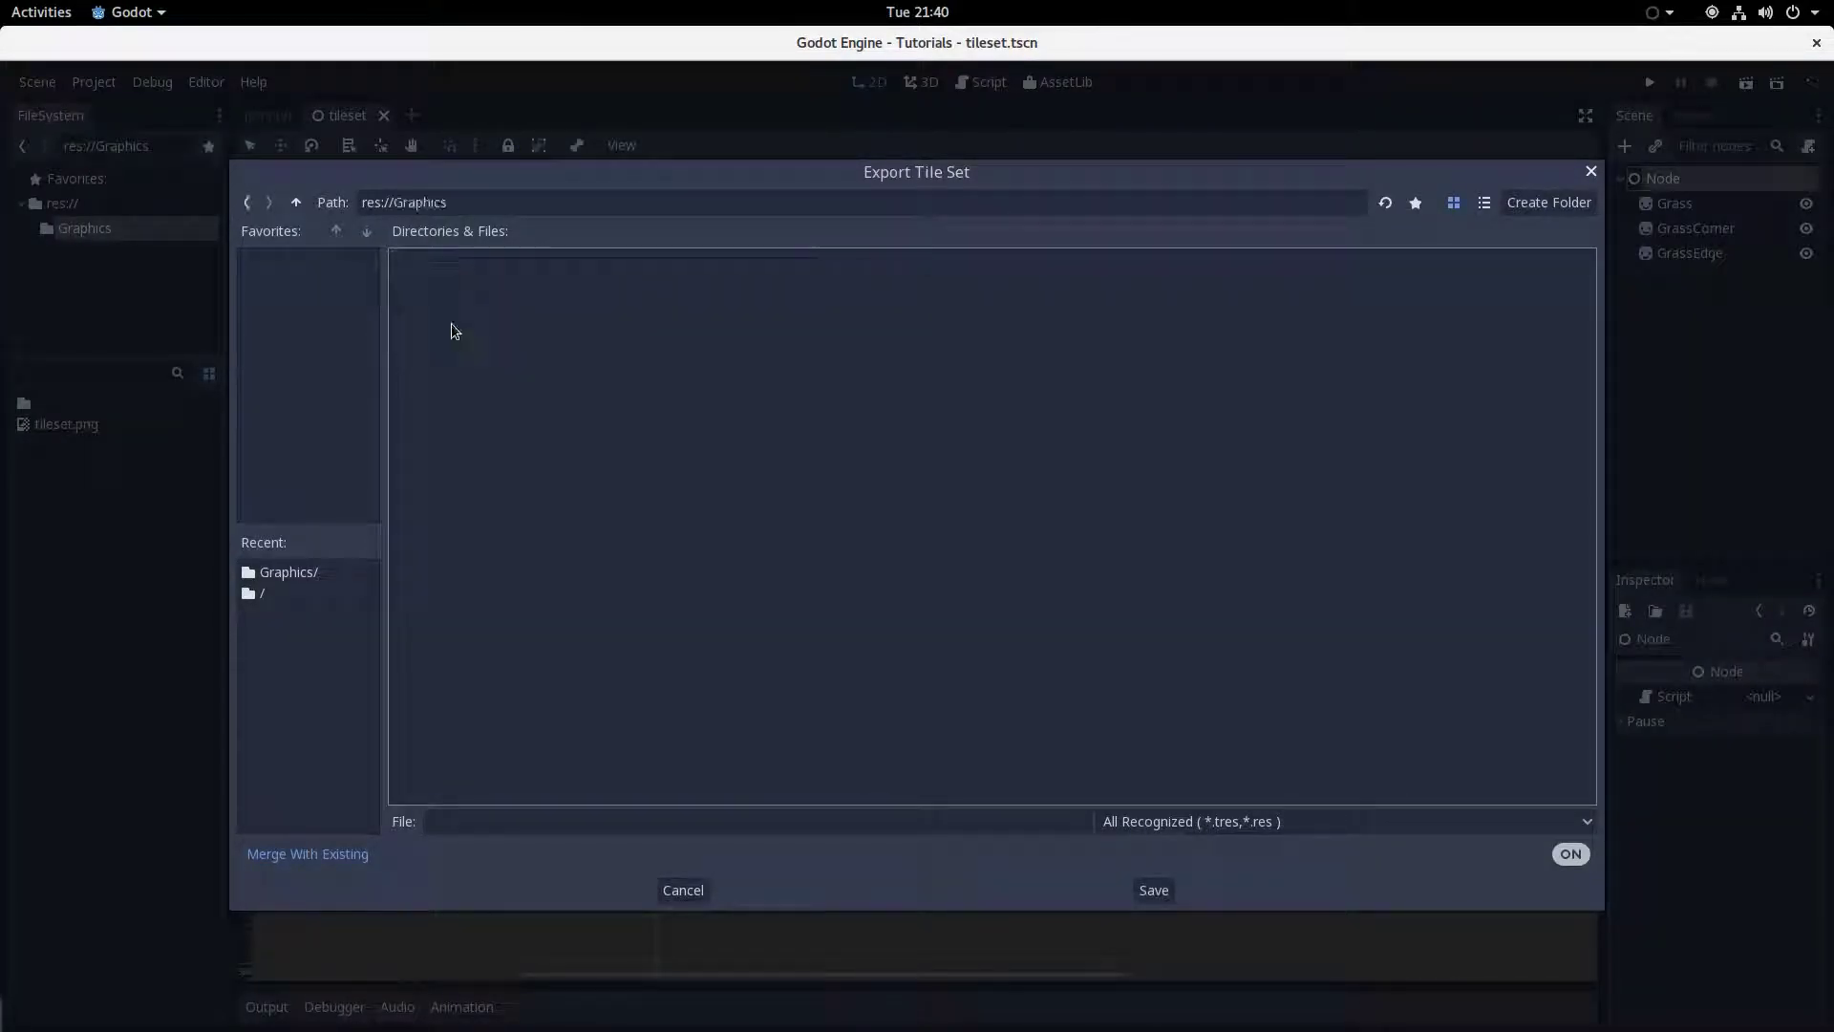
pyautogui.click(516, 818)
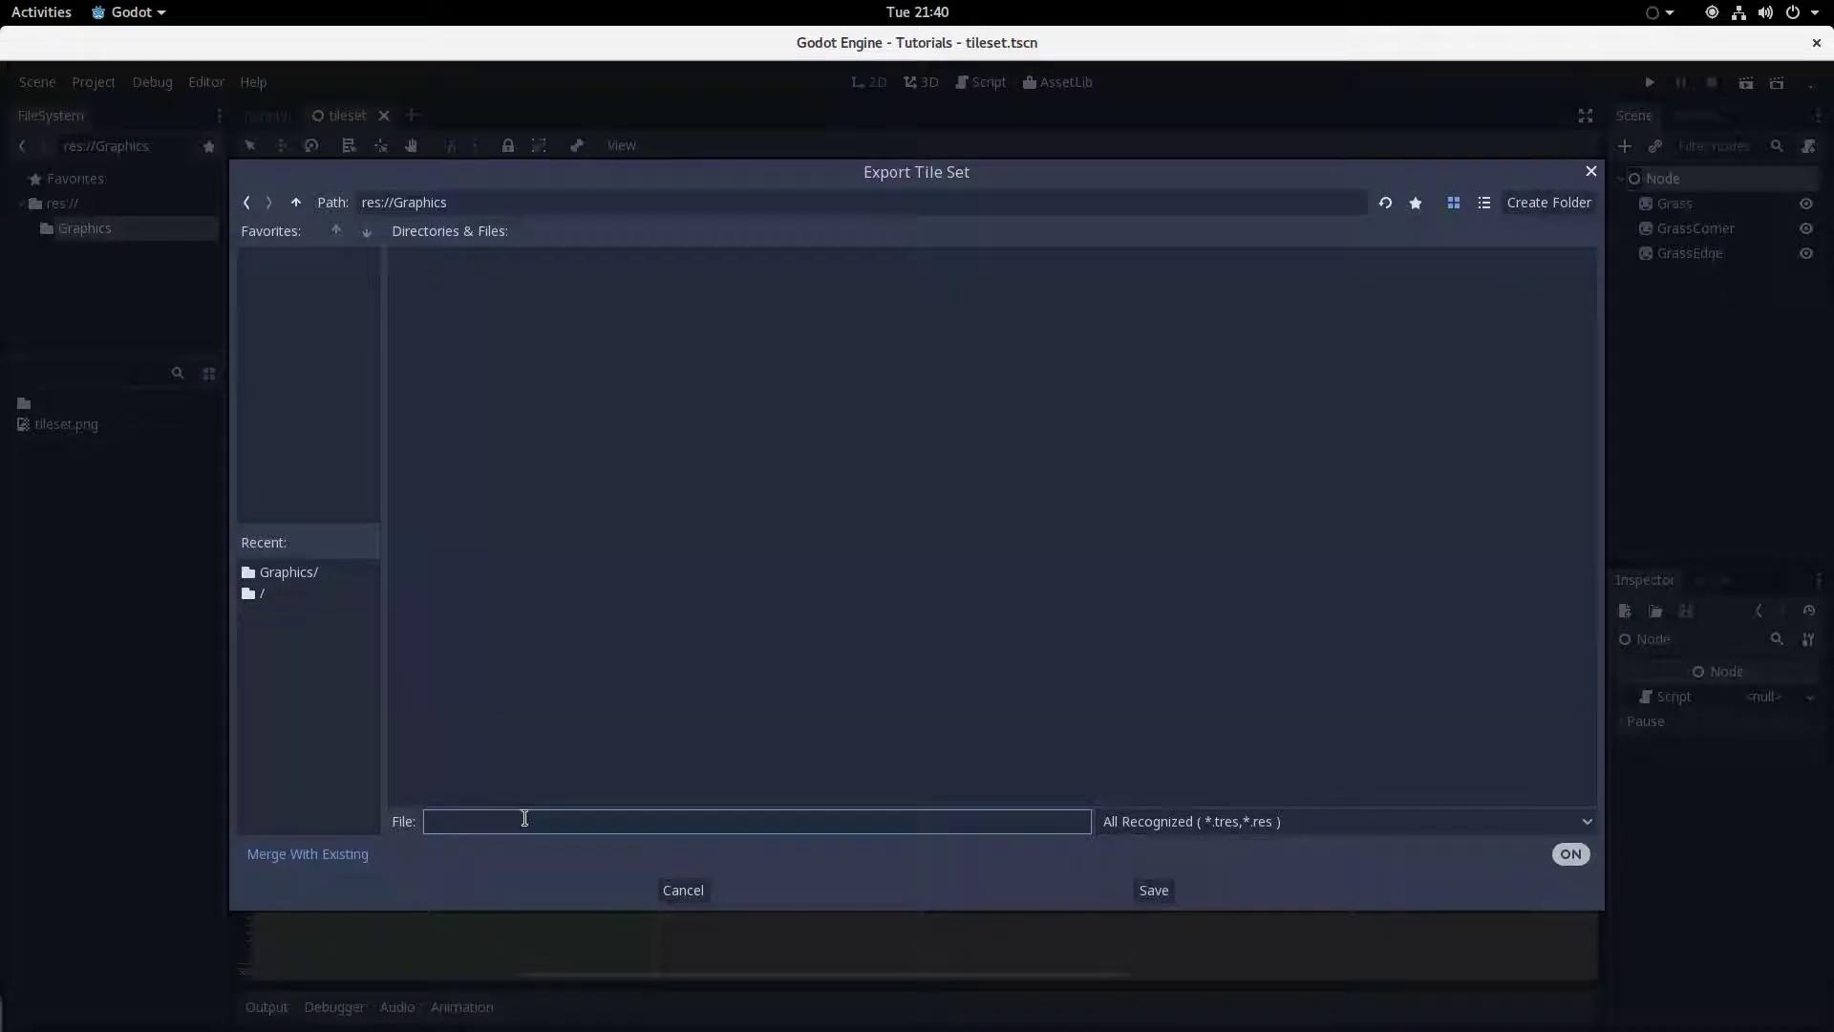
# Target res:// with Merge With Existing off and the file name tileset.
pyautogui.click(247, 201)
pyautogui.click(610, 866)
pyautogui.click(580, 825)
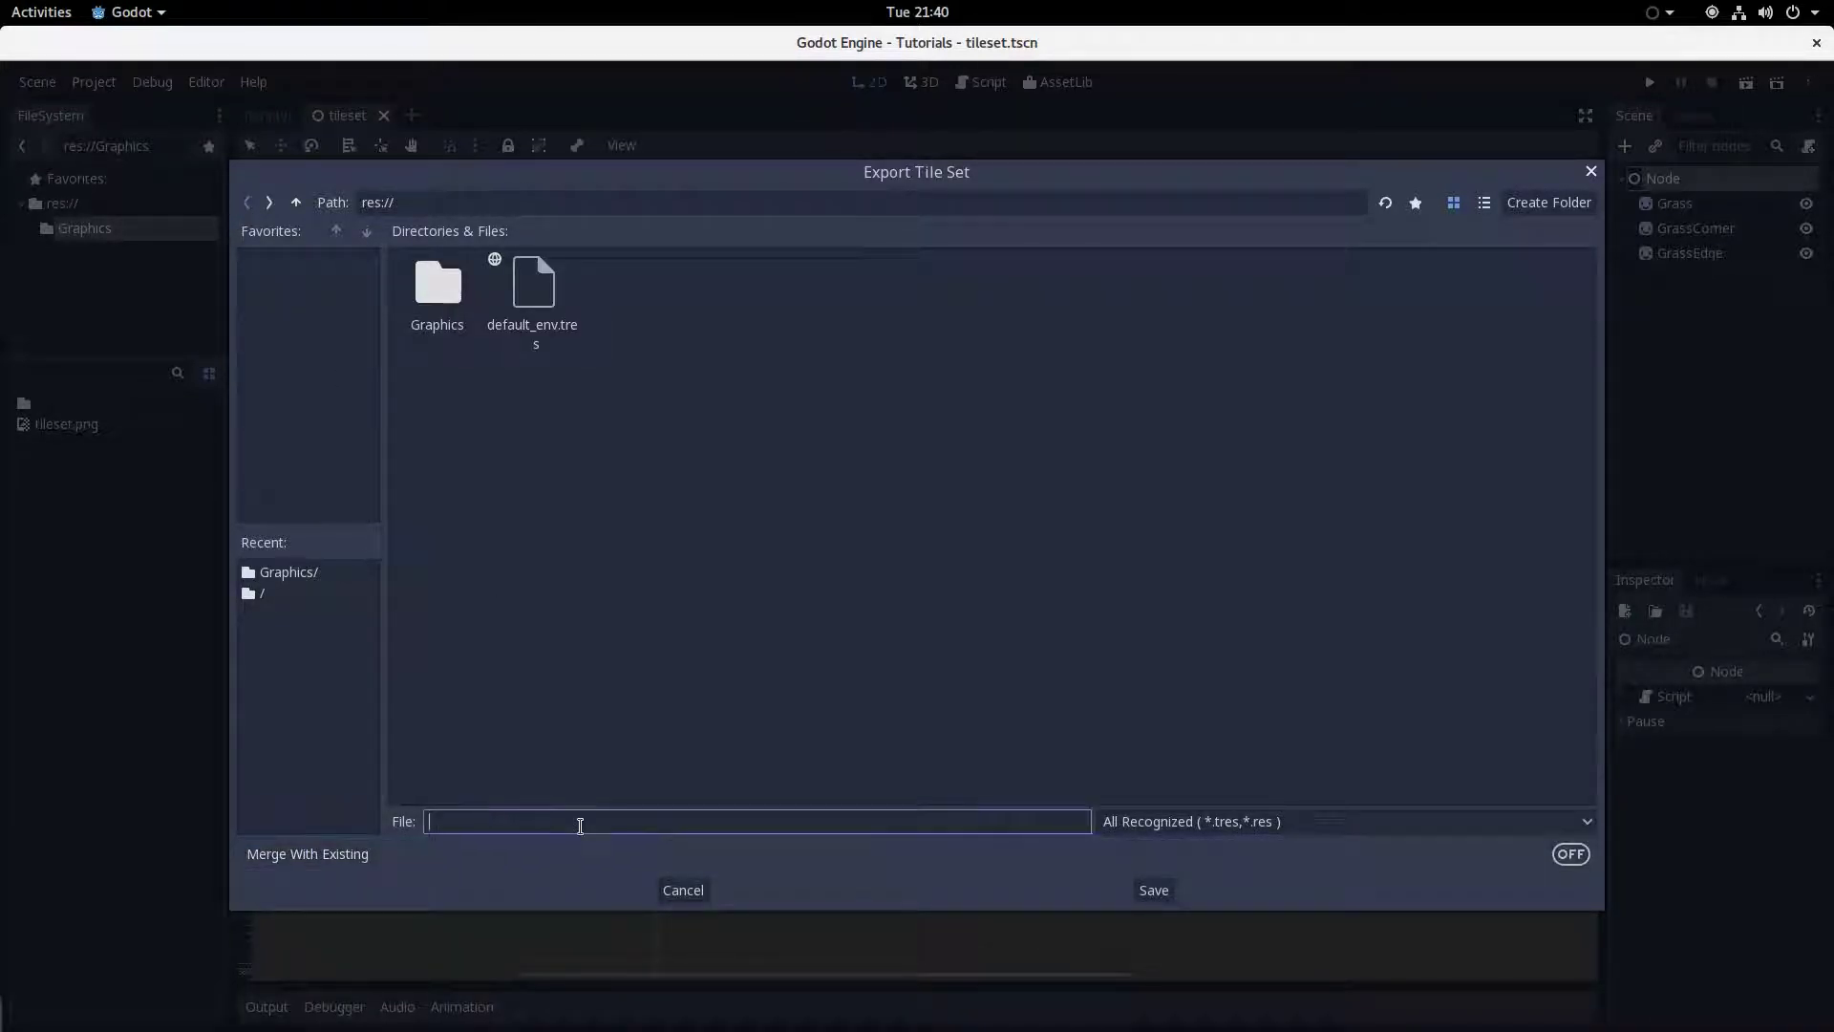
pyautogui.write('tileset')
pyautogui.click(1154, 889)
pyautogui.click(915, 569)
pyautogui.click(686, 818)
# Save the tileset.tres export and add a TileMap node in the empty scene.
pyautogui.click(1145, 891)
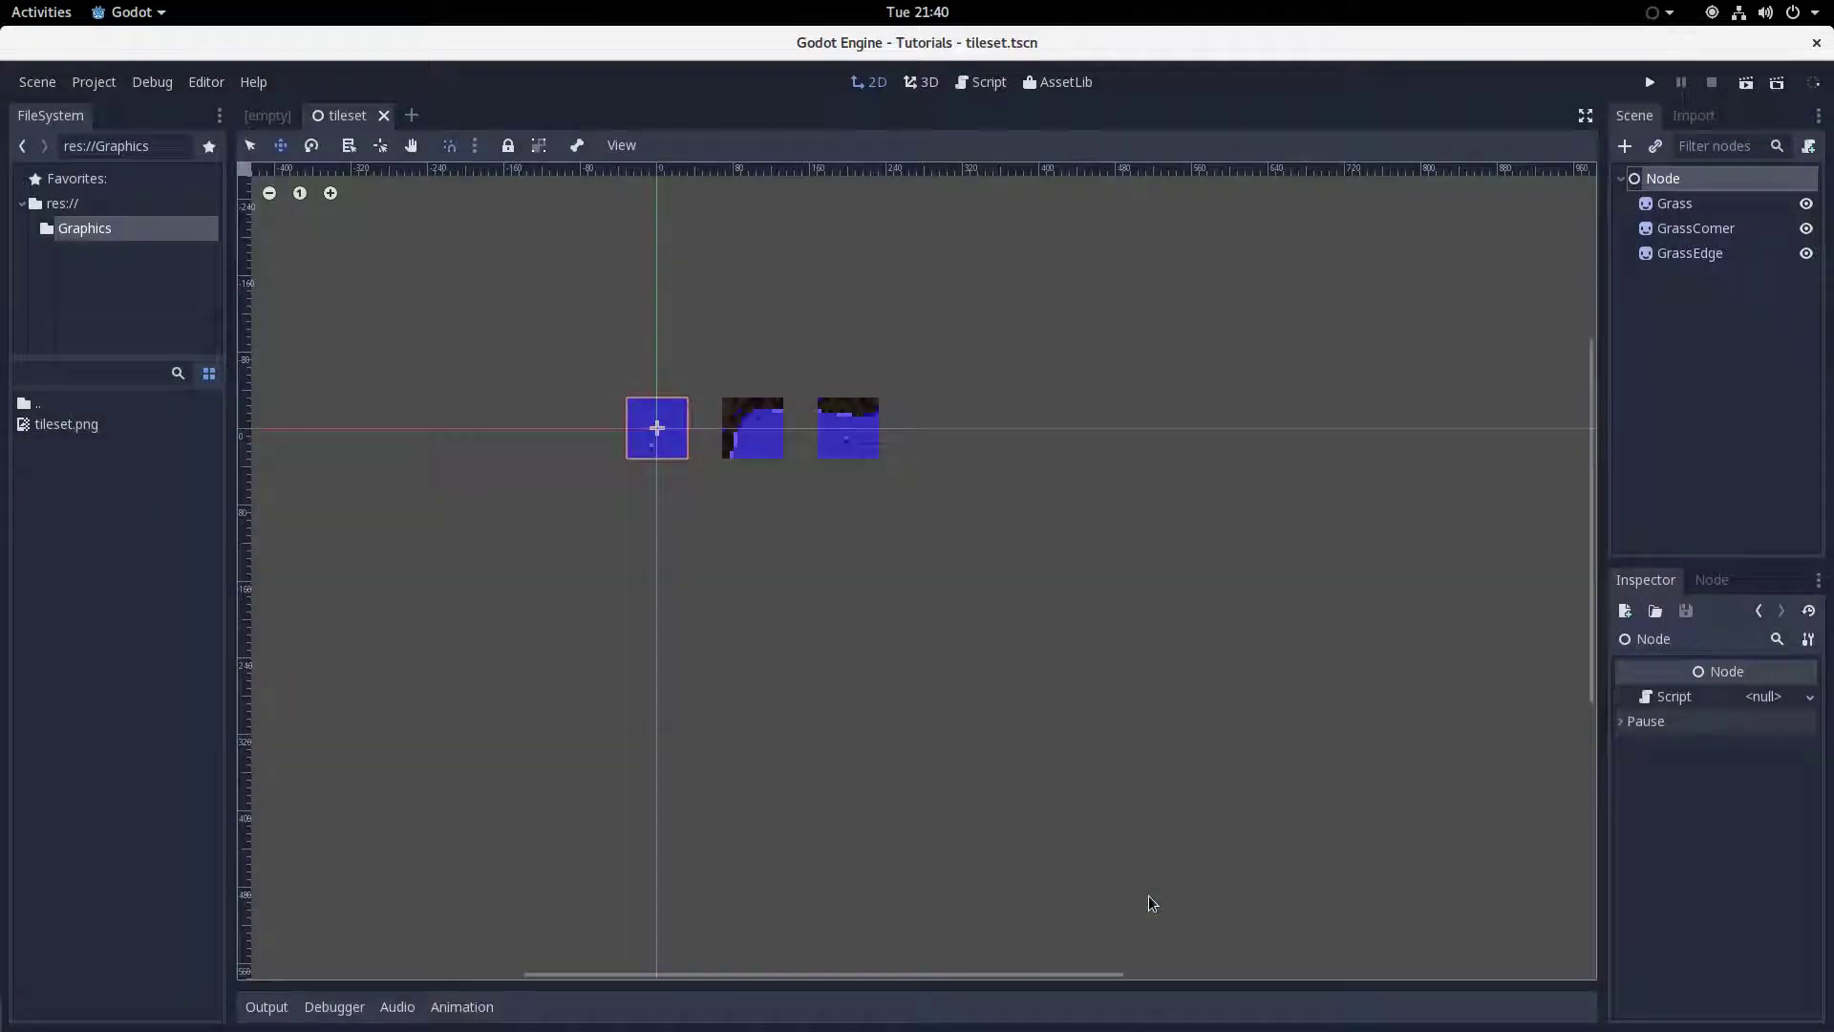
pyautogui.click(270, 119)
pyautogui.hotkey('ctrl', 'a')
pyautogui.press('BackSpace')
pyautogui.write('t')
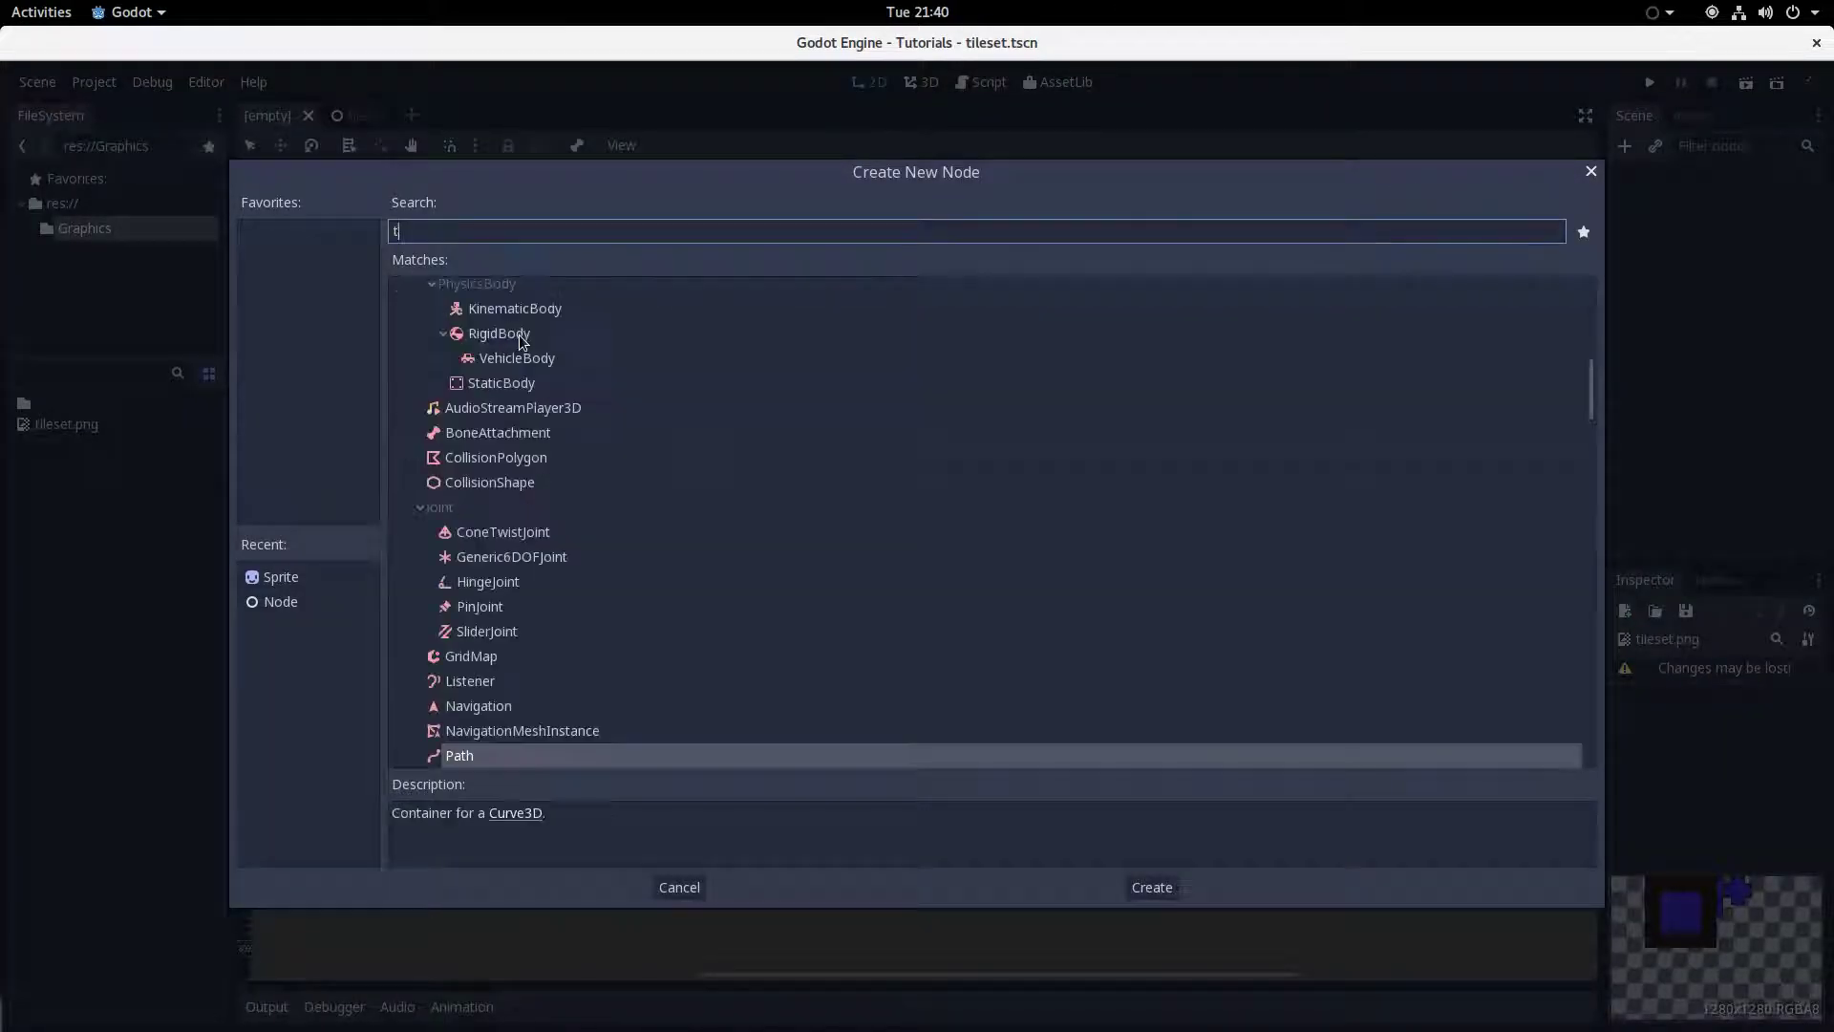
pyautogui.write('ilemap')
pyautogui.press('Return')
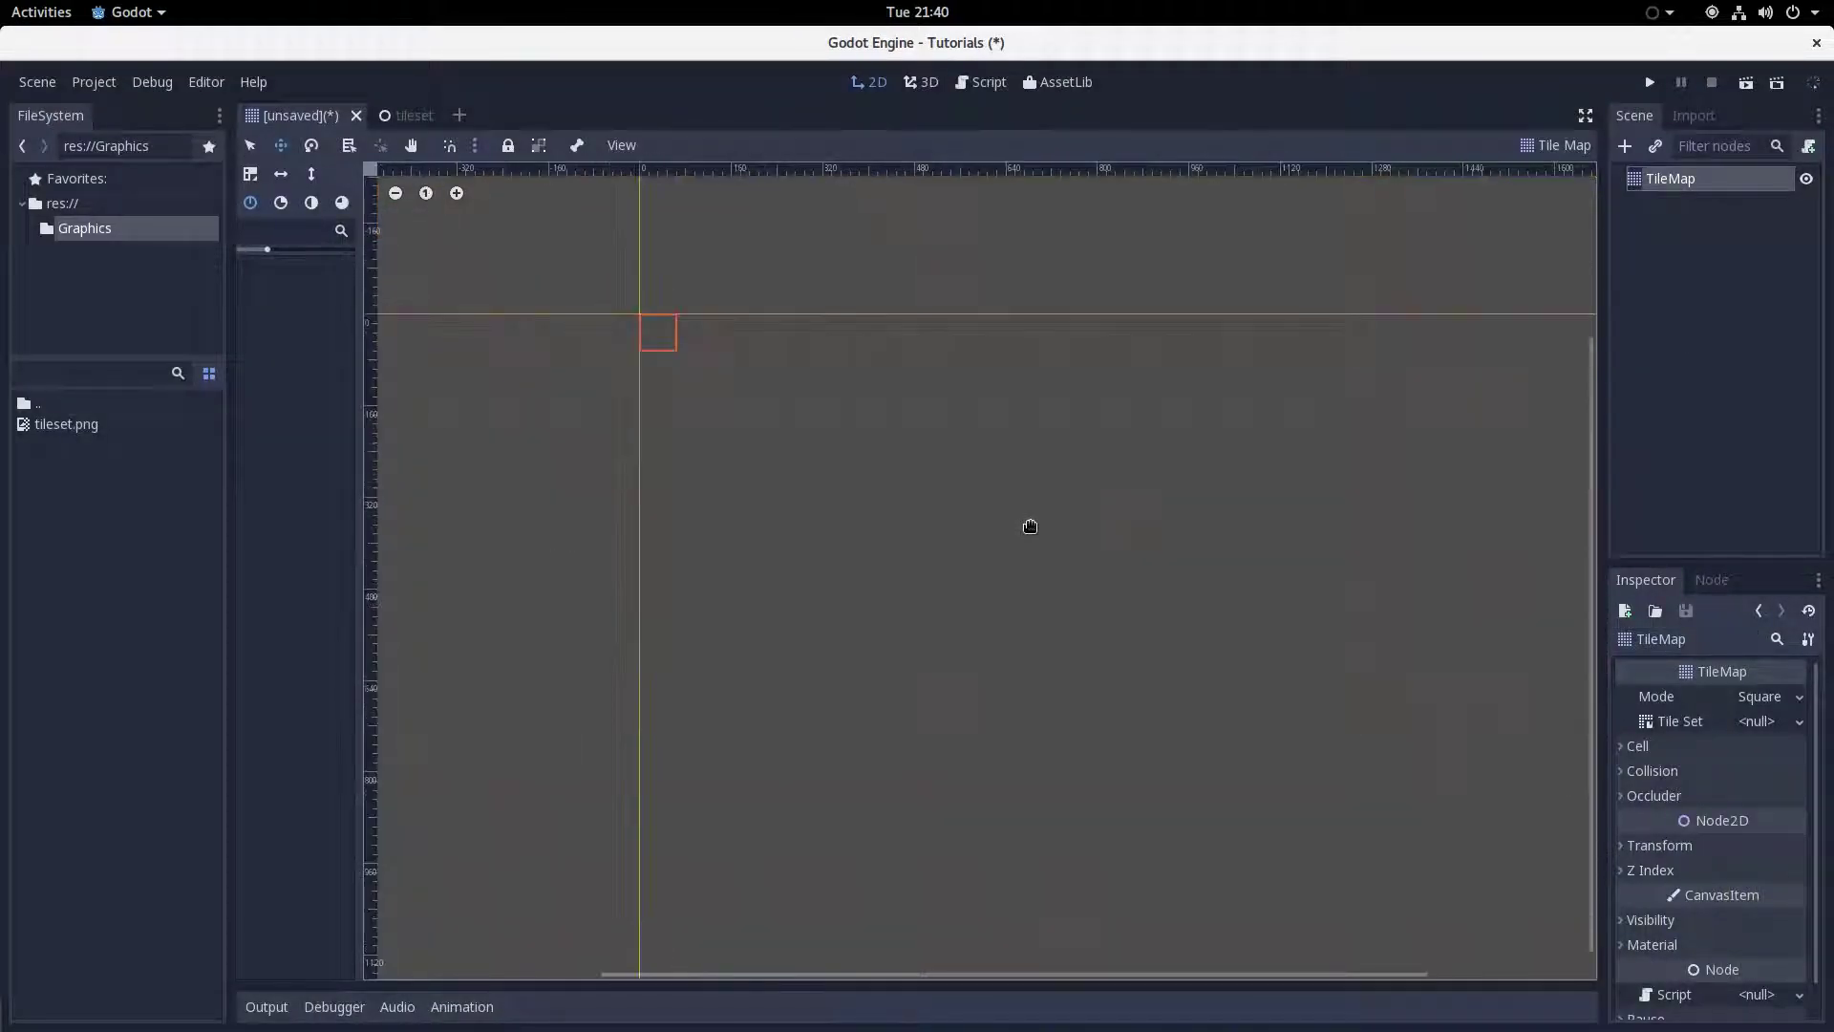
# Load res://tileset.tres into the TileMap's Tile Set property.
pyautogui.click(1800, 721)
pyautogui.click(1794, 791)
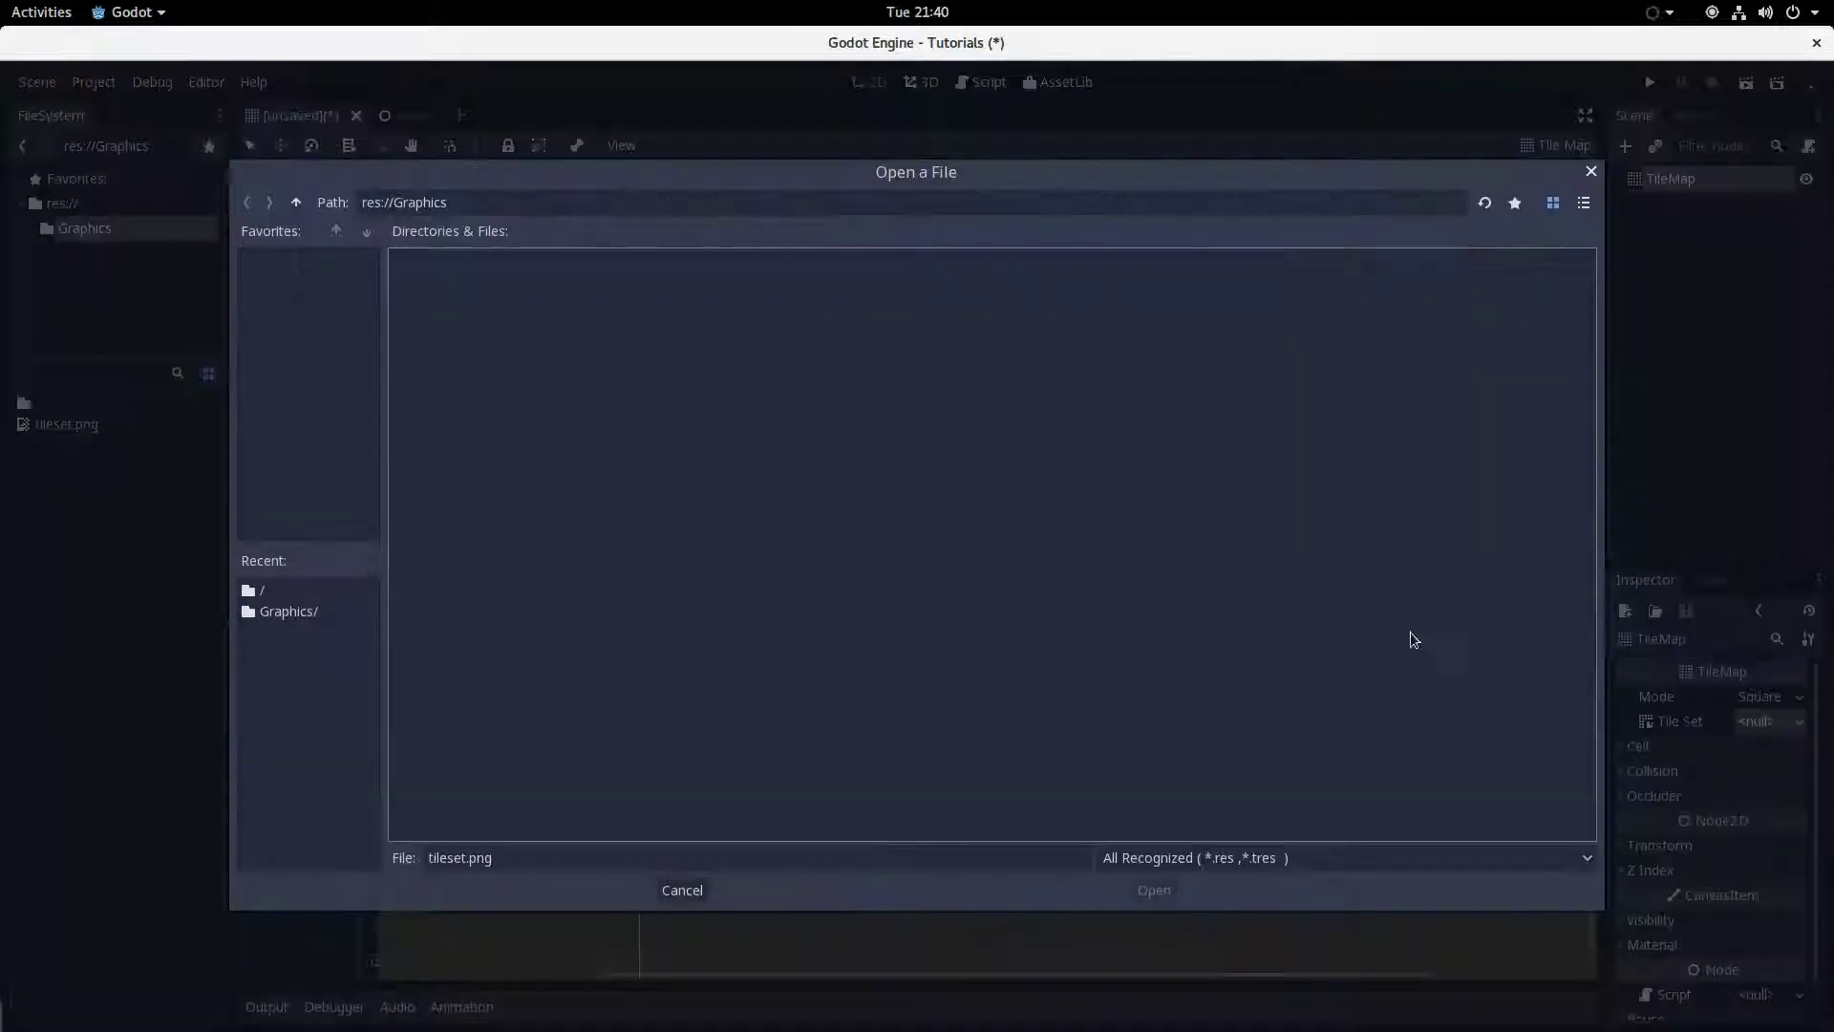
pyautogui.click(272, 201)
pyautogui.doubleClick(604, 306)
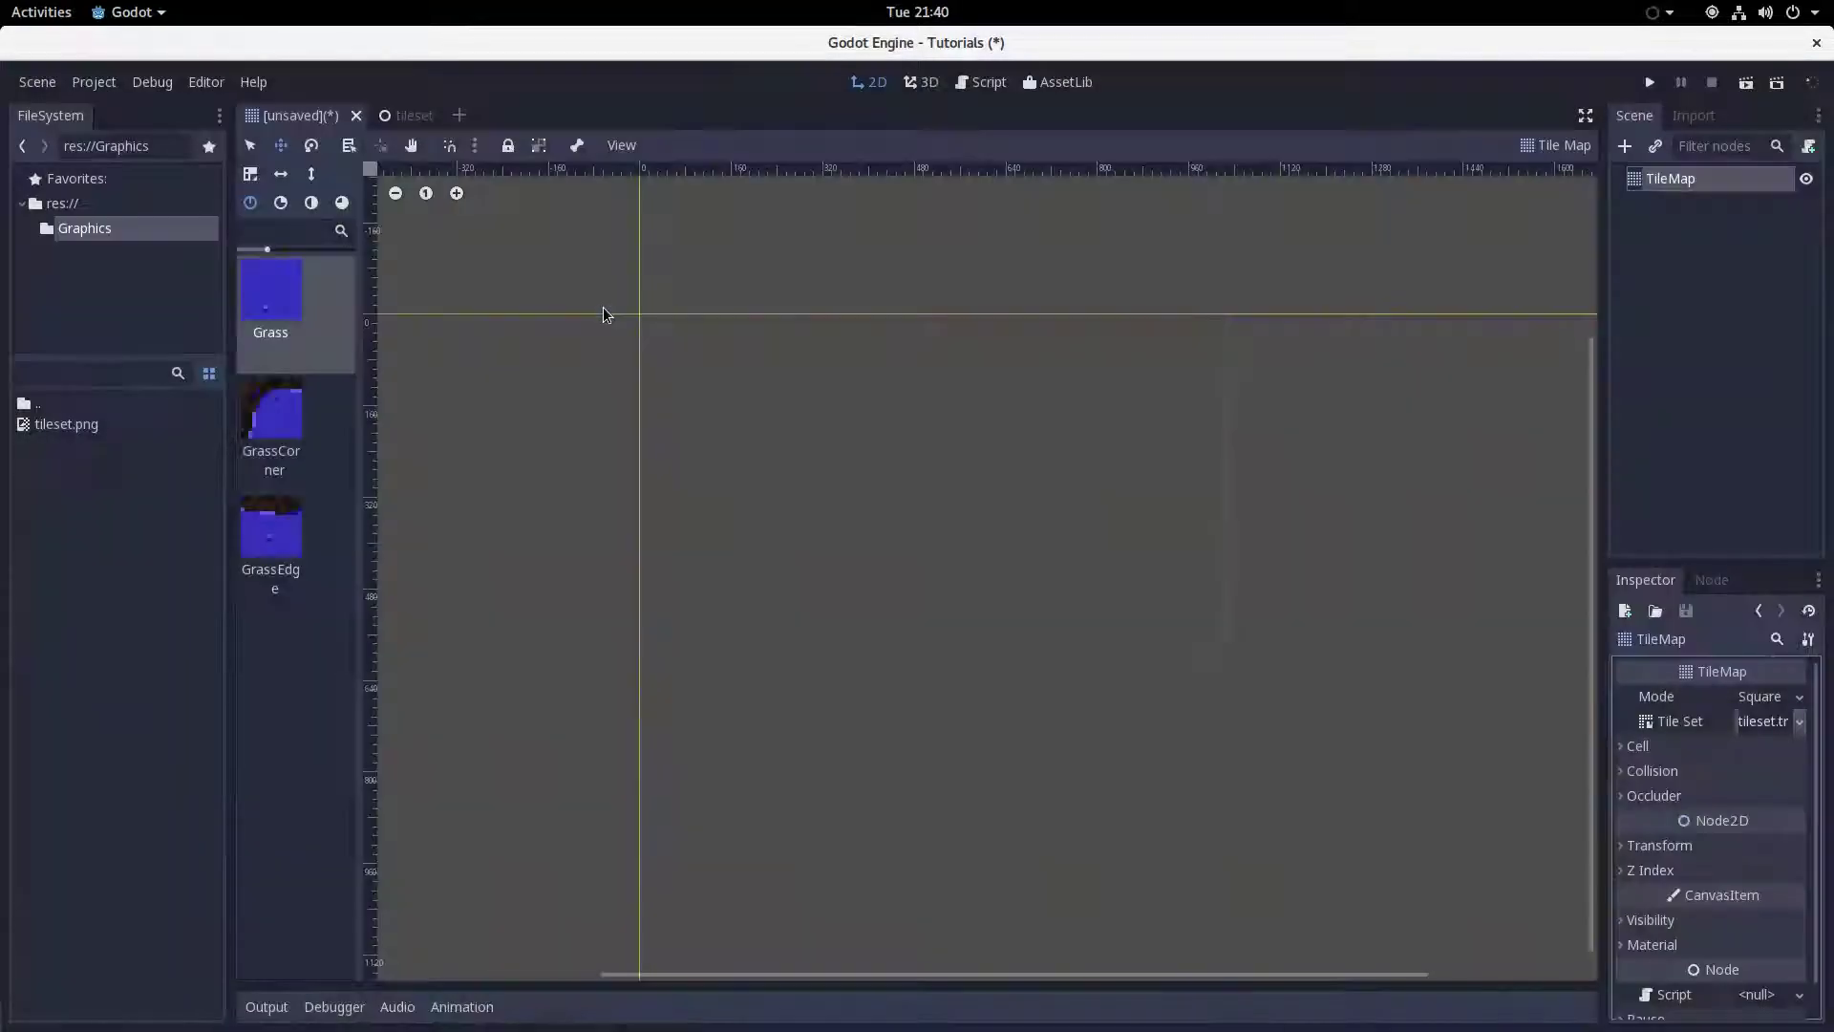
# Paint some trial rows of Grass tiles, then erase them again.
pyautogui.click(676, 405)
pyautogui.scroll(1, 676, 405)
pyautogui.keyDown('shift'); pyautogui.click(1099, 406); pyautogui.keyUp('shift')
pyautogui.keyDown('shift'); pyautogui.moveTo(1098, 585); pyautogui.dragTo(695, 585); pyautogui.keyUp('shift')
pyautogui.moveTo(1064, 569); pyautogui.dragTo(688, 585, button='right')
pyautogui.moveTo(688, 406); pyautogui.dragTo(1146, 411, button='right')
# Paint the letters H and i with Grass tiles, including the i's dot.
pyautogui.moveTo(686, 341); pyautogui.dragTo(702, 642)
pyautogui.moveTo(851, 327); pyautogui.dragTo(841, 648)
pyautogui.keyDown('shift'); pyautogui.moveTo(711, 456); pyautogui.dragTo(798, 462); pyautogui.keyUp('shift')
pyautogui.moveTo(951, 412); pyautogui.dragTo(958, 635)
pyautogui.click(965, 317)
pyautogui.scroll(-3, 908, 421)
pyautogui.scroll(1, 840, 345)
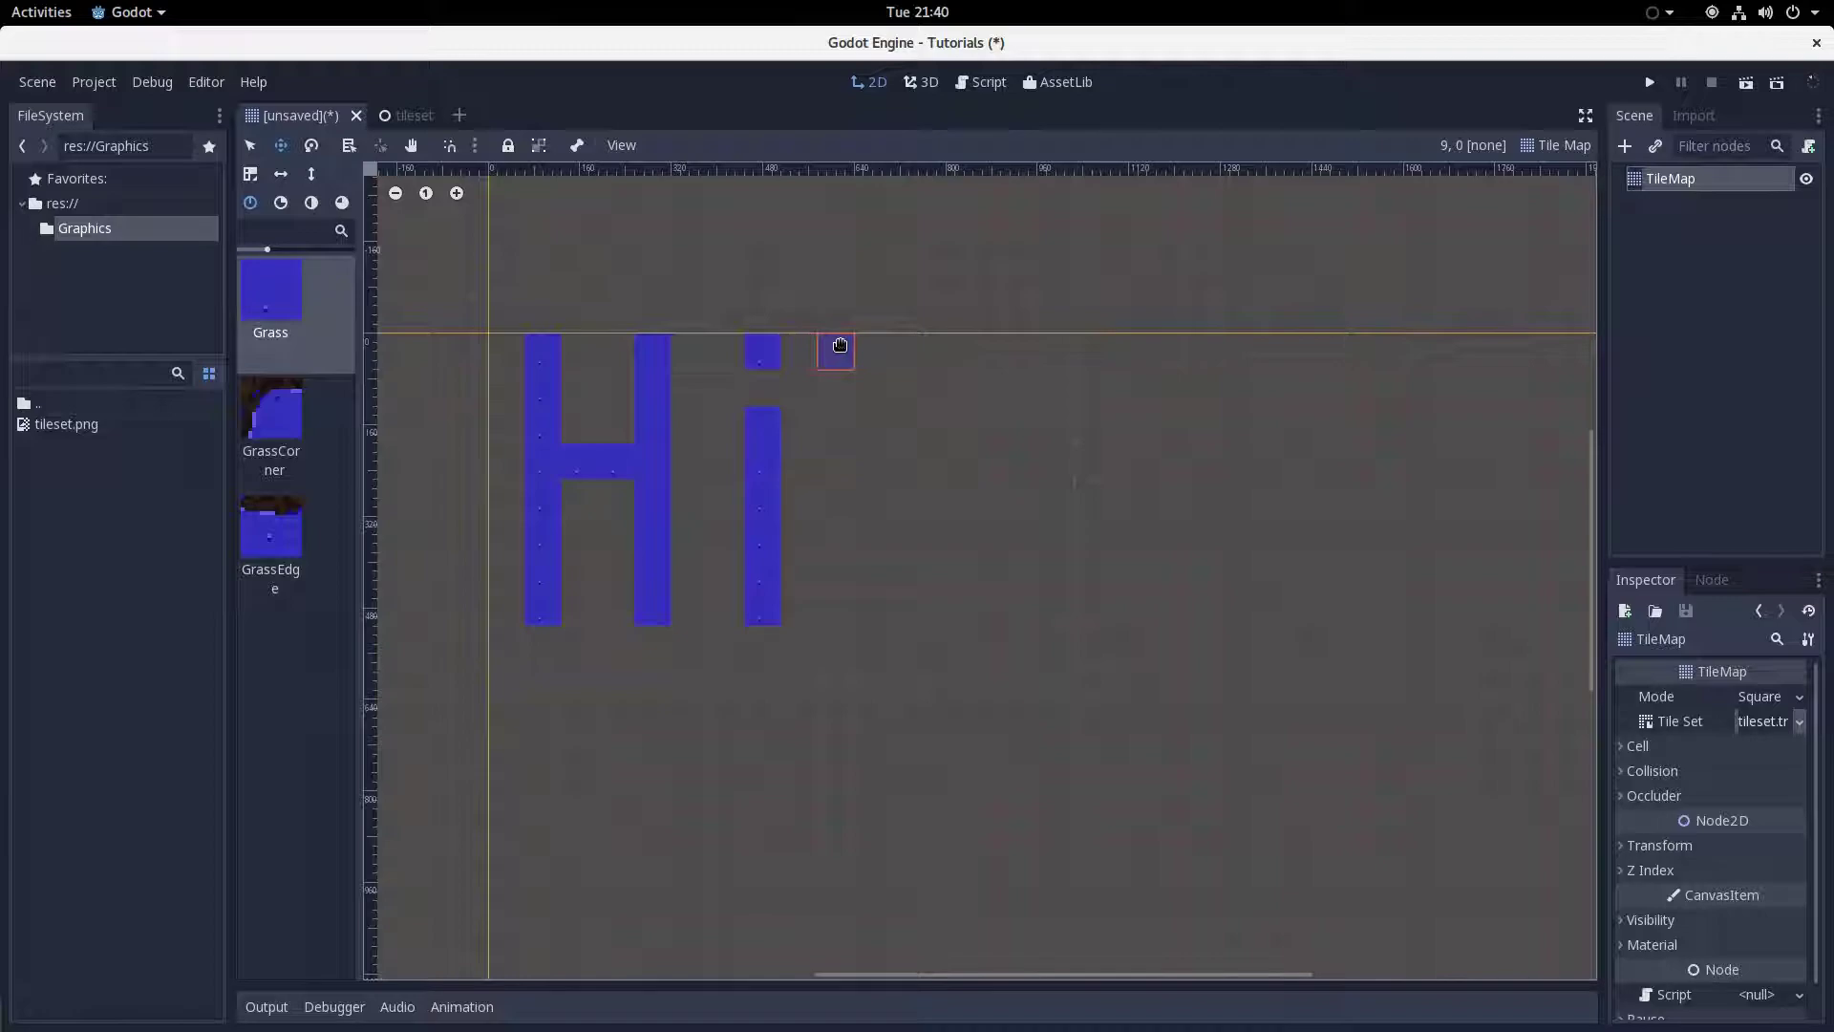
# Paint the exclamation mark's column and dot with Grass tiles.
pyautogui.moveTo(840, 345); pyautogui.dragTo(840, 430)
pyautogui.click(836, 608)
pyautogui.click(836, 462)
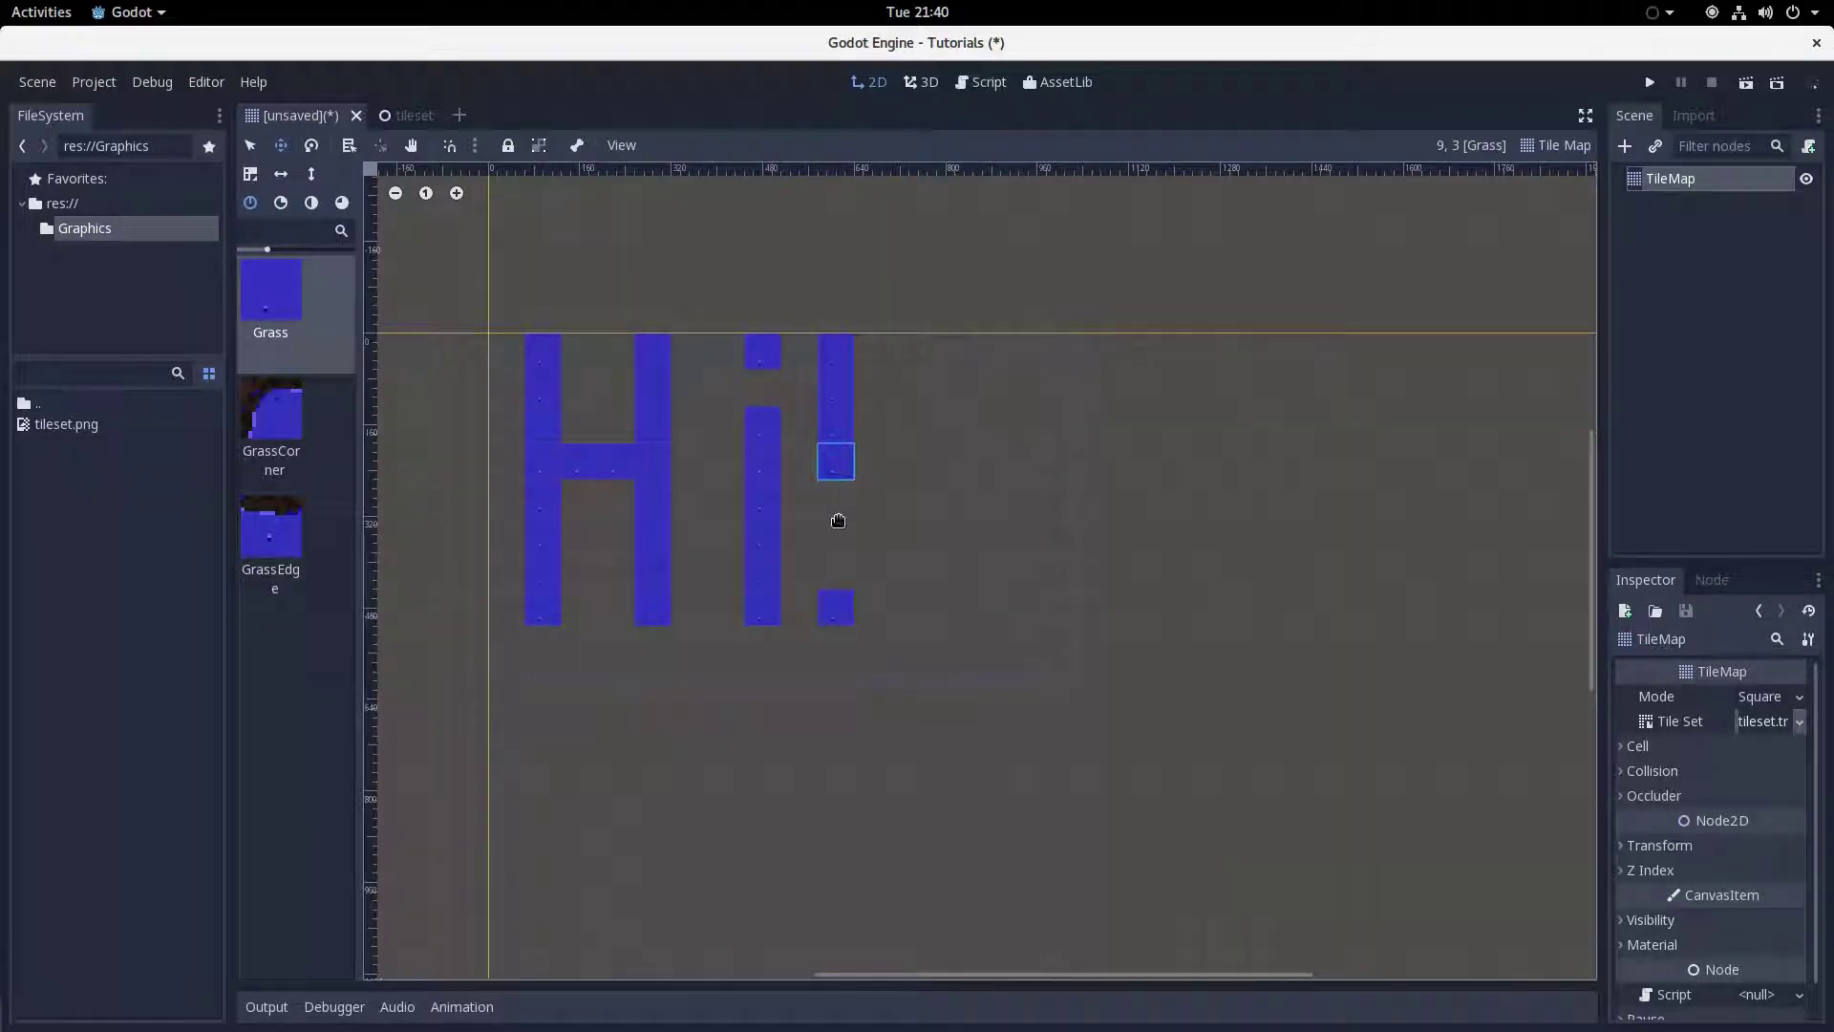
# Paint a smiley face: two eyes and a curved smile of Grass tiles.
pyautogui.scroll(-1, 901, 532)
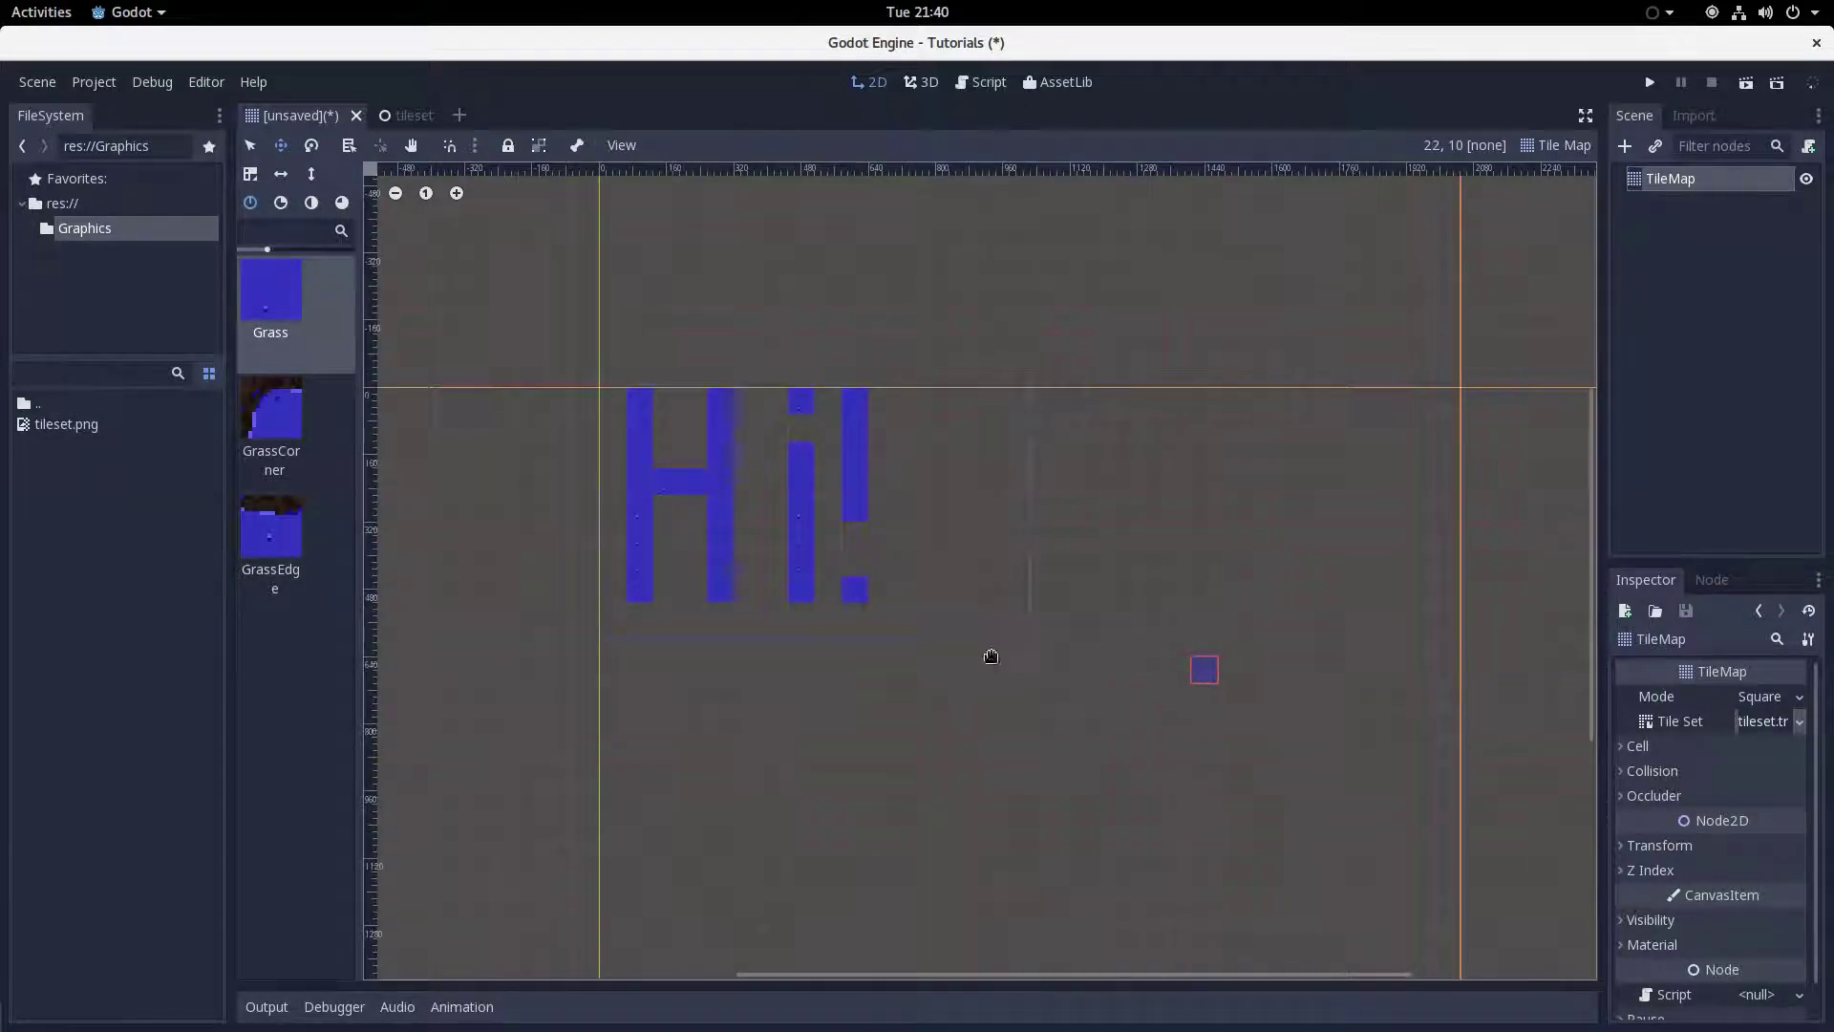
pyautogui.scroll(1, 990, 656)
pyautogui.click(932, 387)
pyautogui.click(1152, 387)
pyautogui.click(931, 497)
pyautogui.click(968, 533)
pyautogui.click(1004, 569)
pyautogui.click(1041, 569)
pyautogui.click(1078, 569)
pyautogui.click(1115, 533)
pyautogui.click(1151, 497)
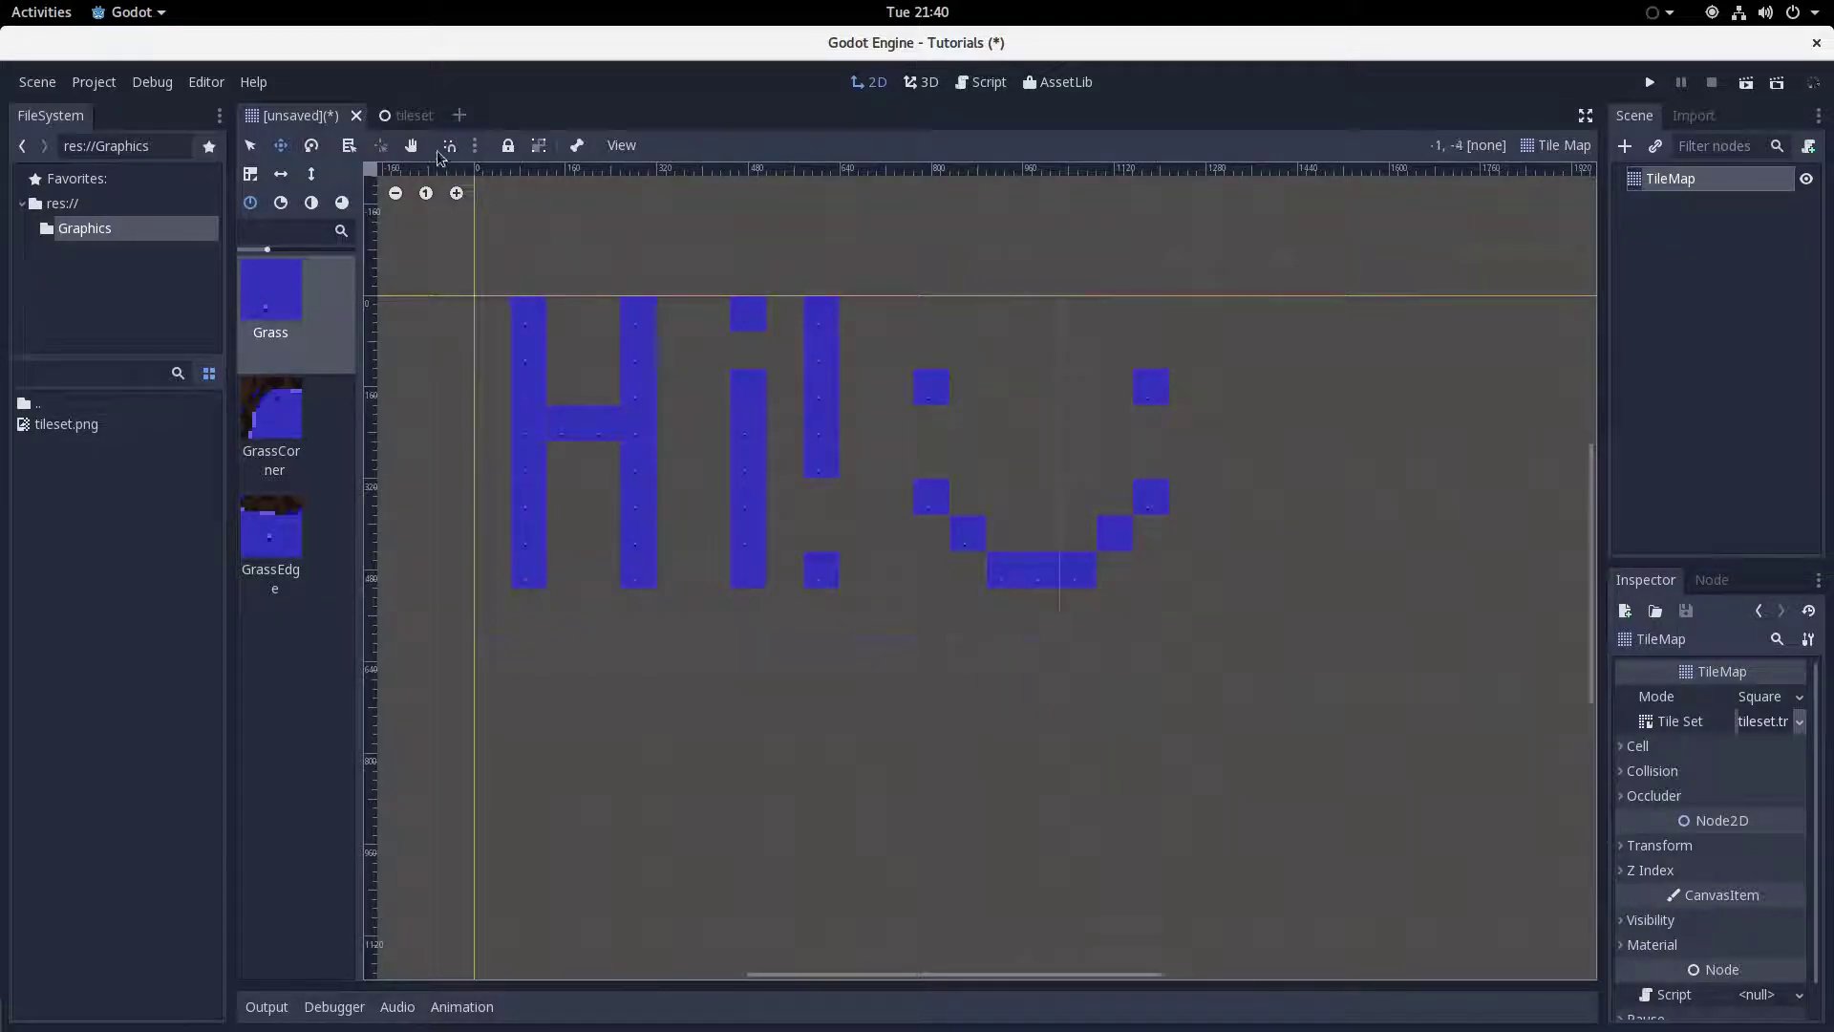
# In the tileset scene, add a Sprite node textured with Graphics/tileset.png.
pyautogui.click(416, 120)
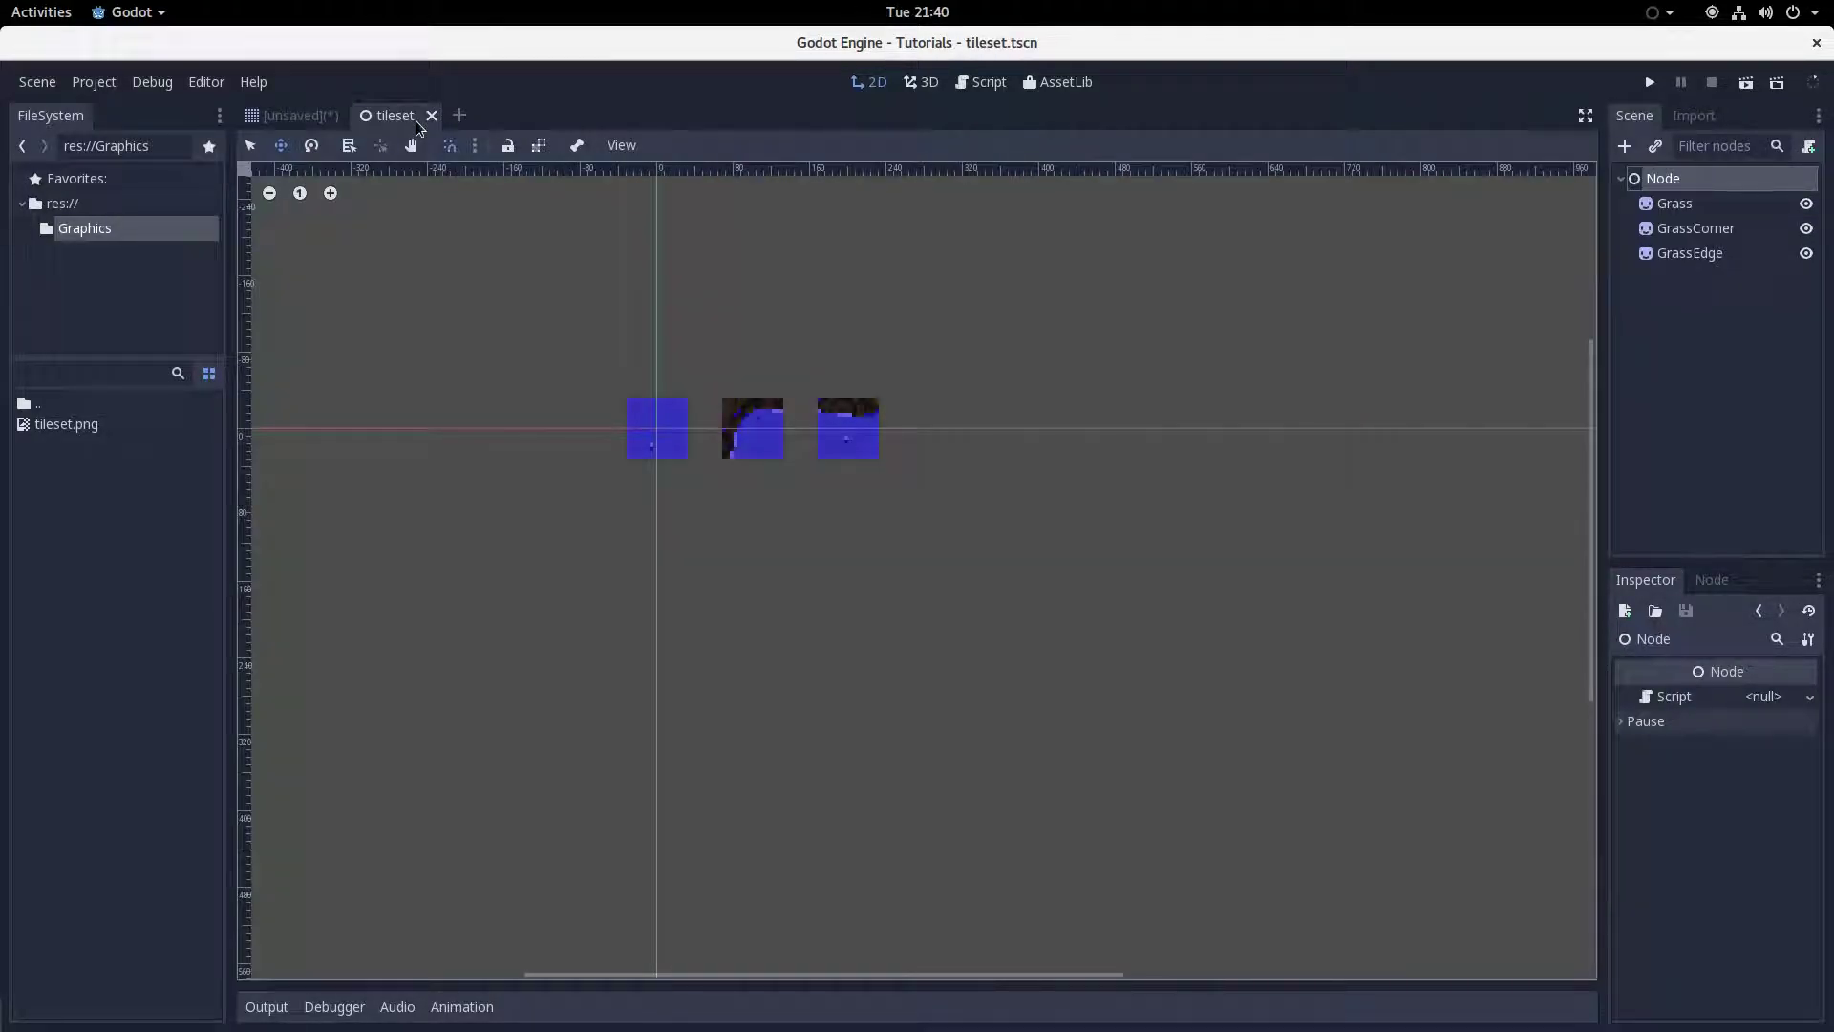
pyautogui.click(1681, 180)
pyautogui.hotkey('ctrl', 'a')
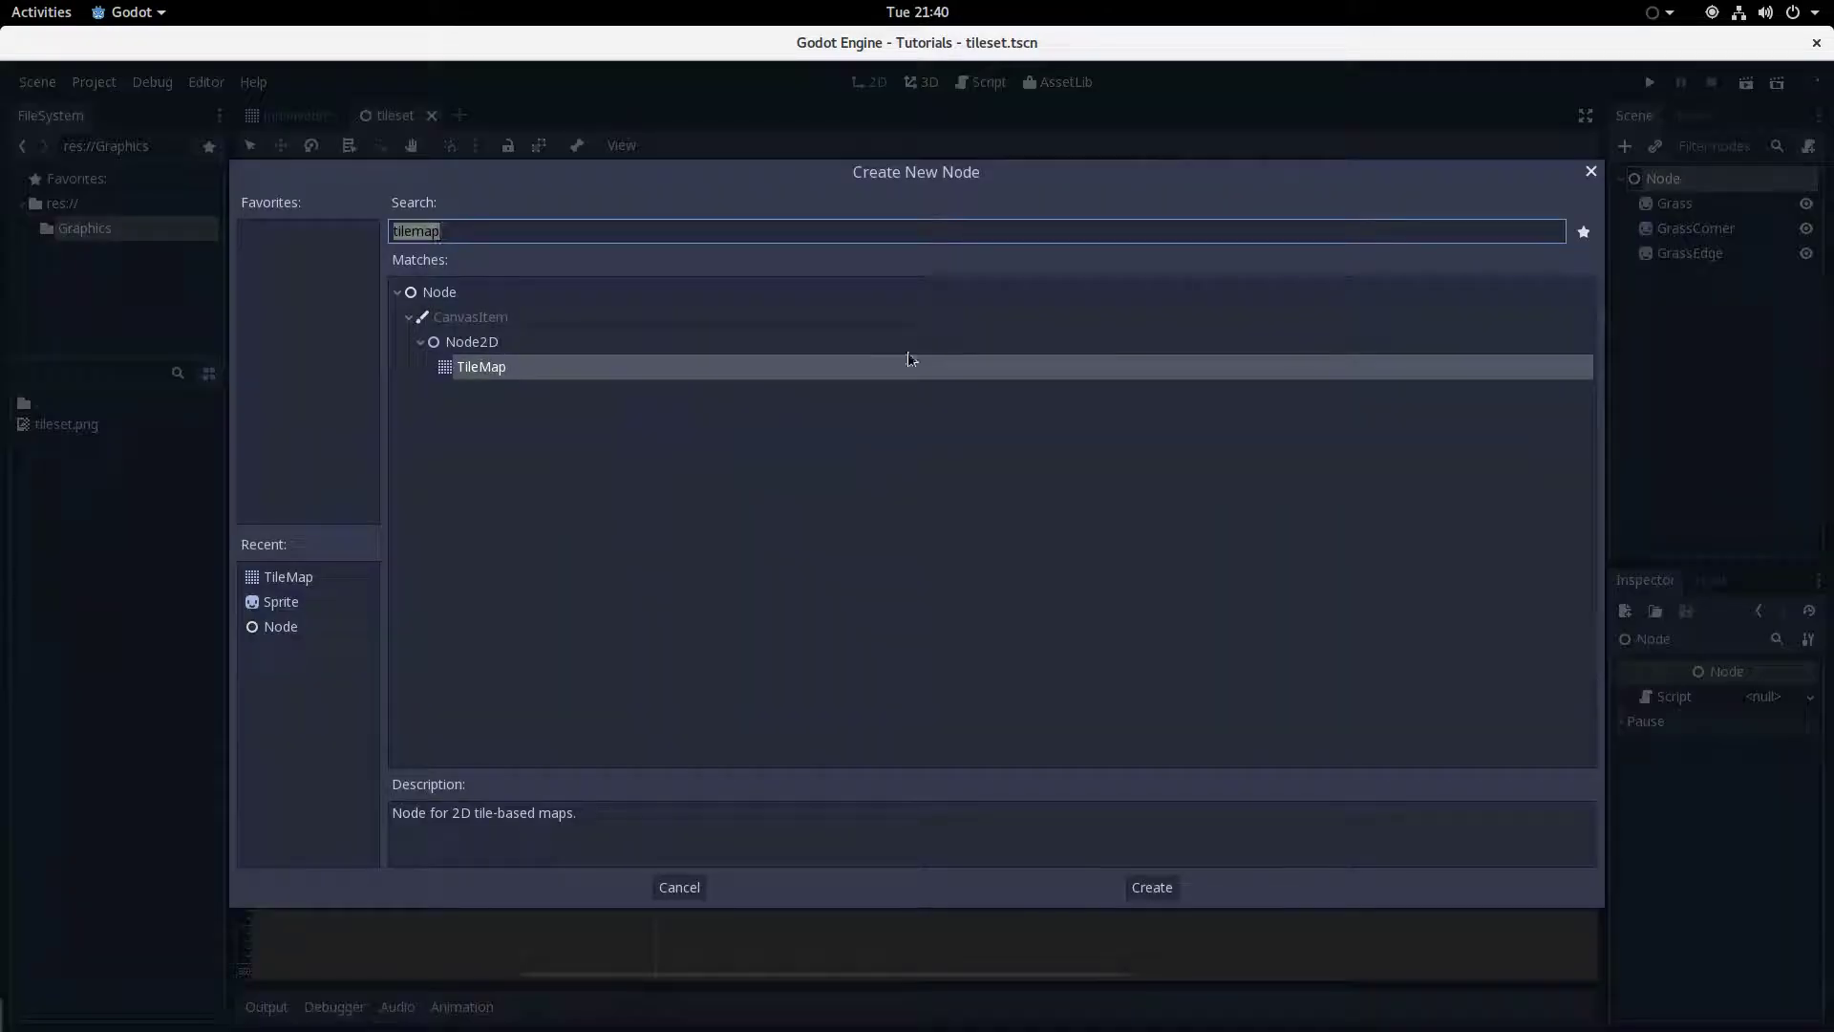
pyautogui.doubleClick(303, 596)
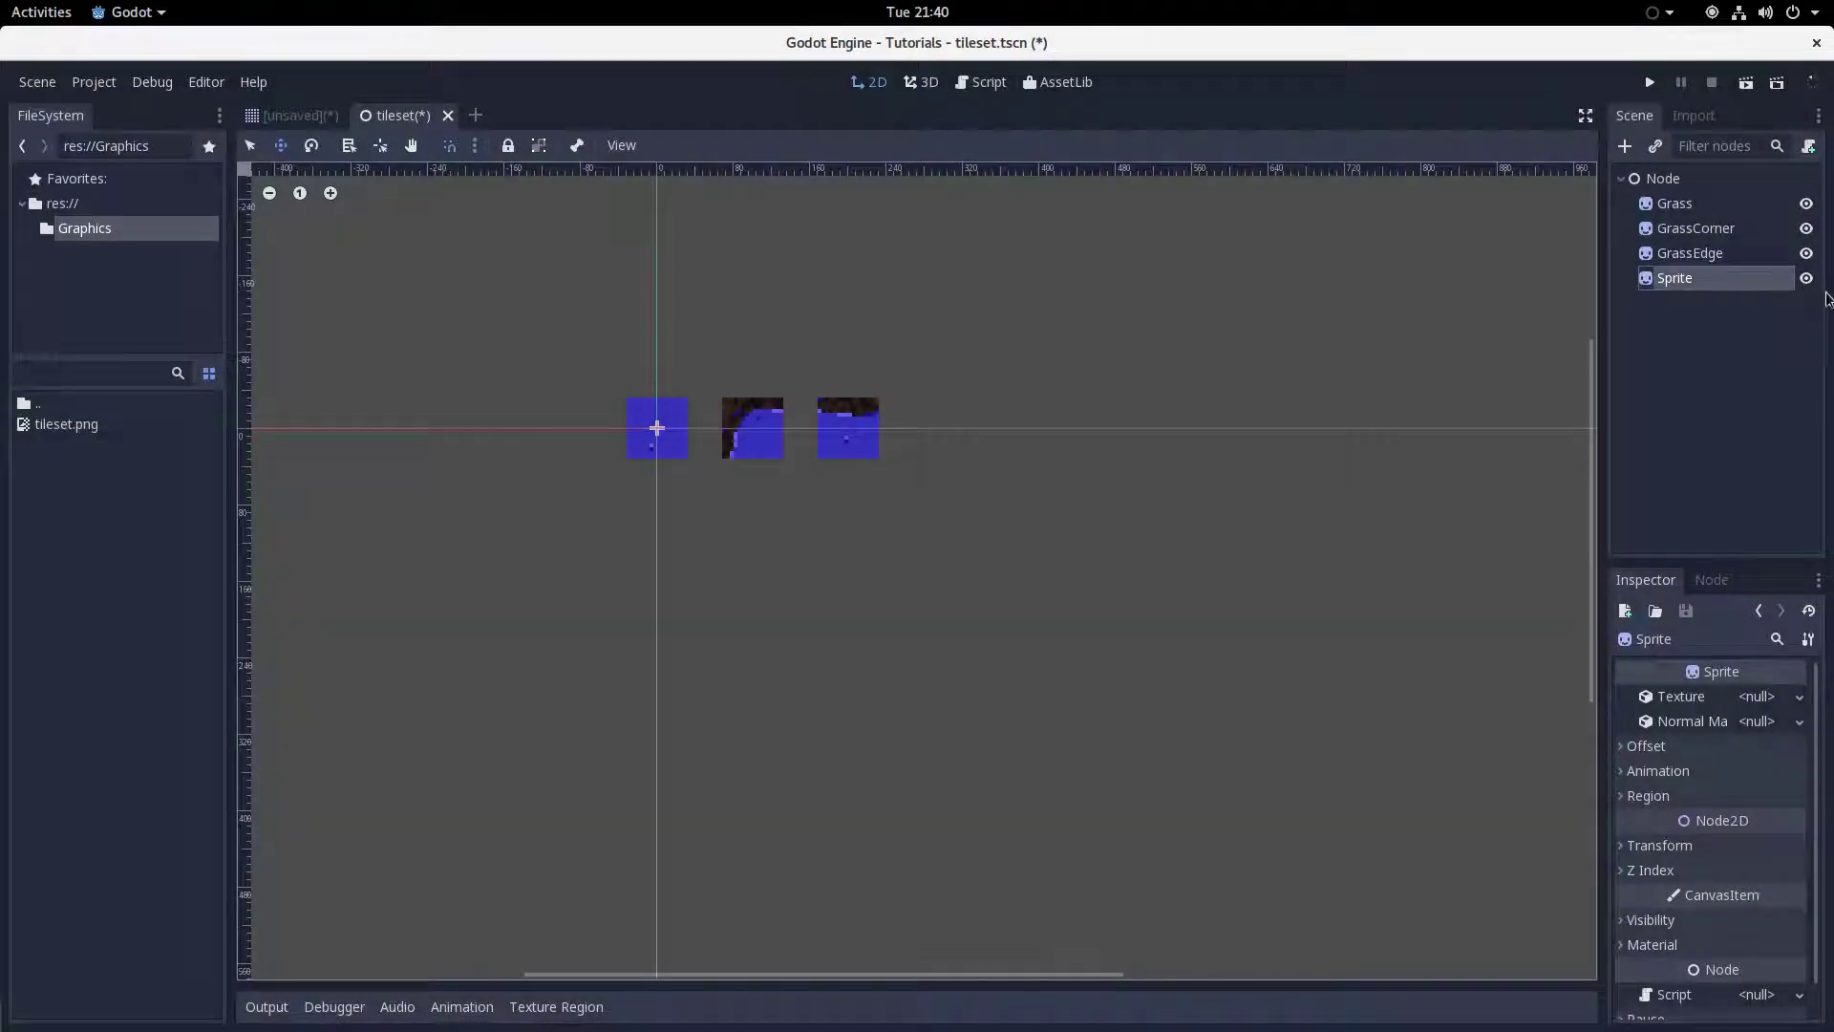
pyautogui.moveTo(653, 486); pyautogui.dragTo(917, 485)
pyautogui.click(1773, 698)
pyautogui.click(1707, 911)
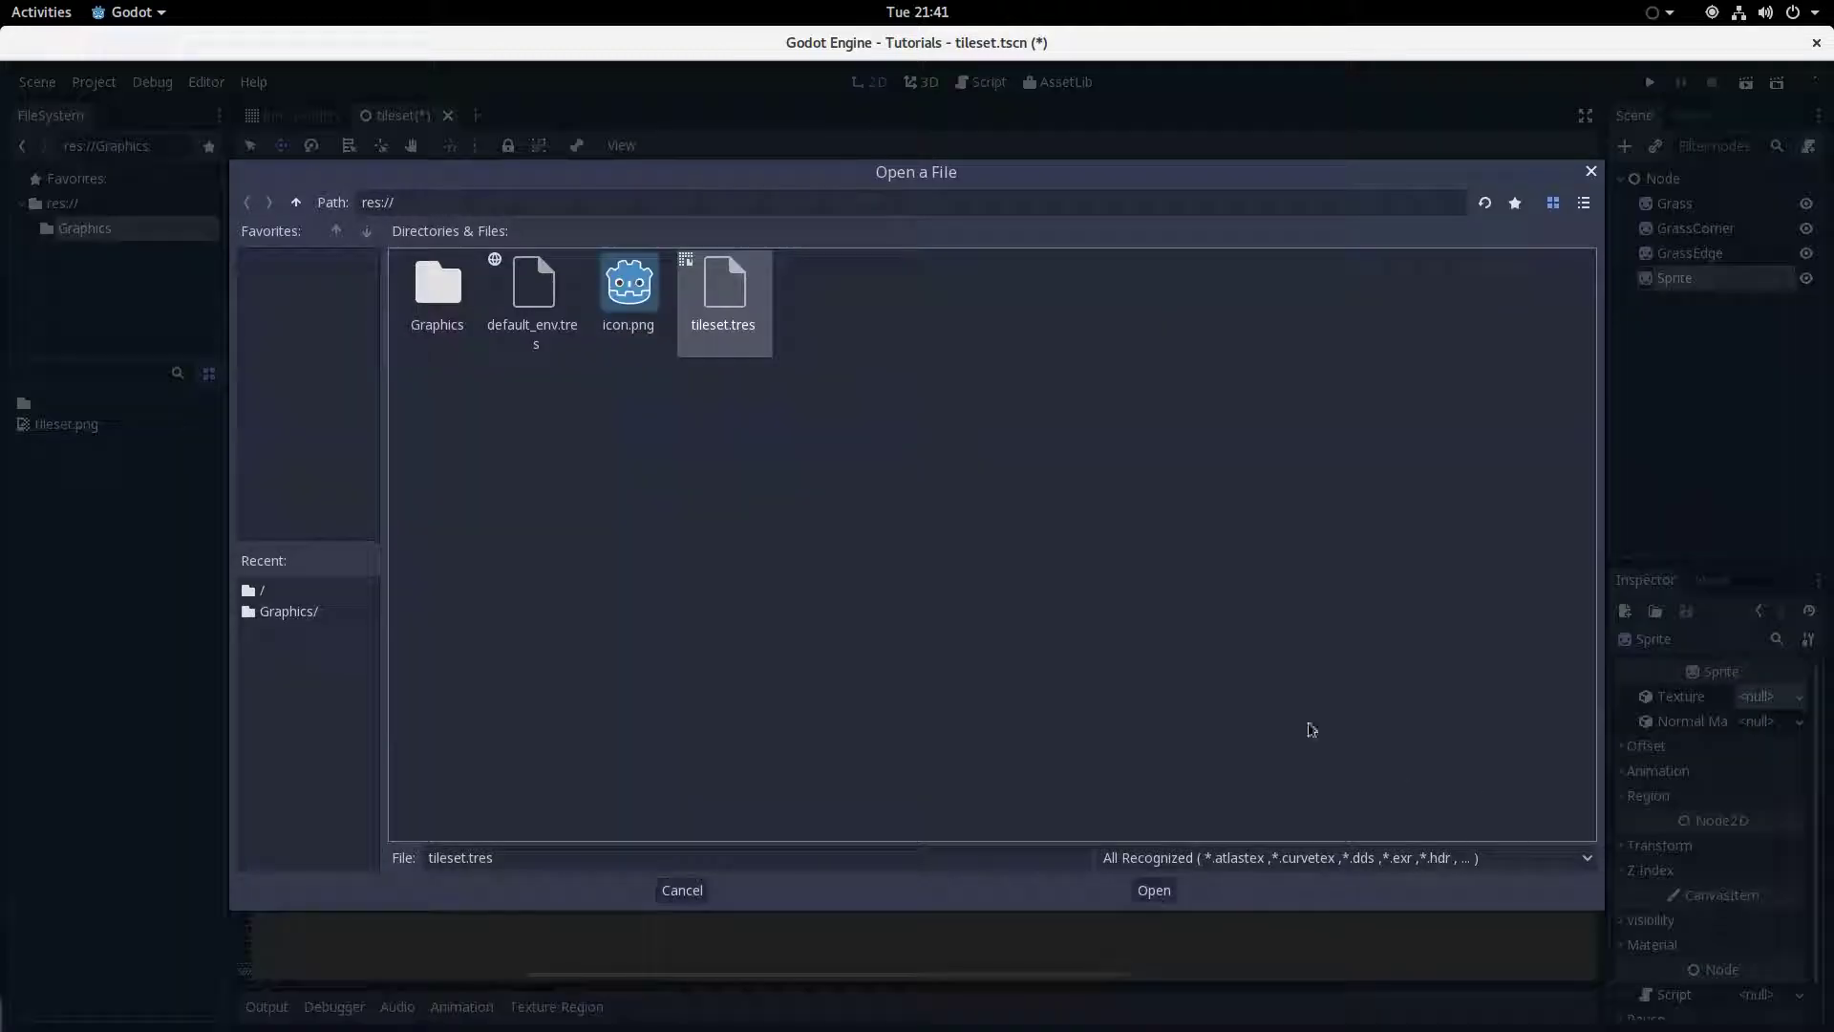
pyautogui.doubleClick(447, 304)
pyautogui.doubleClick(449, 319)
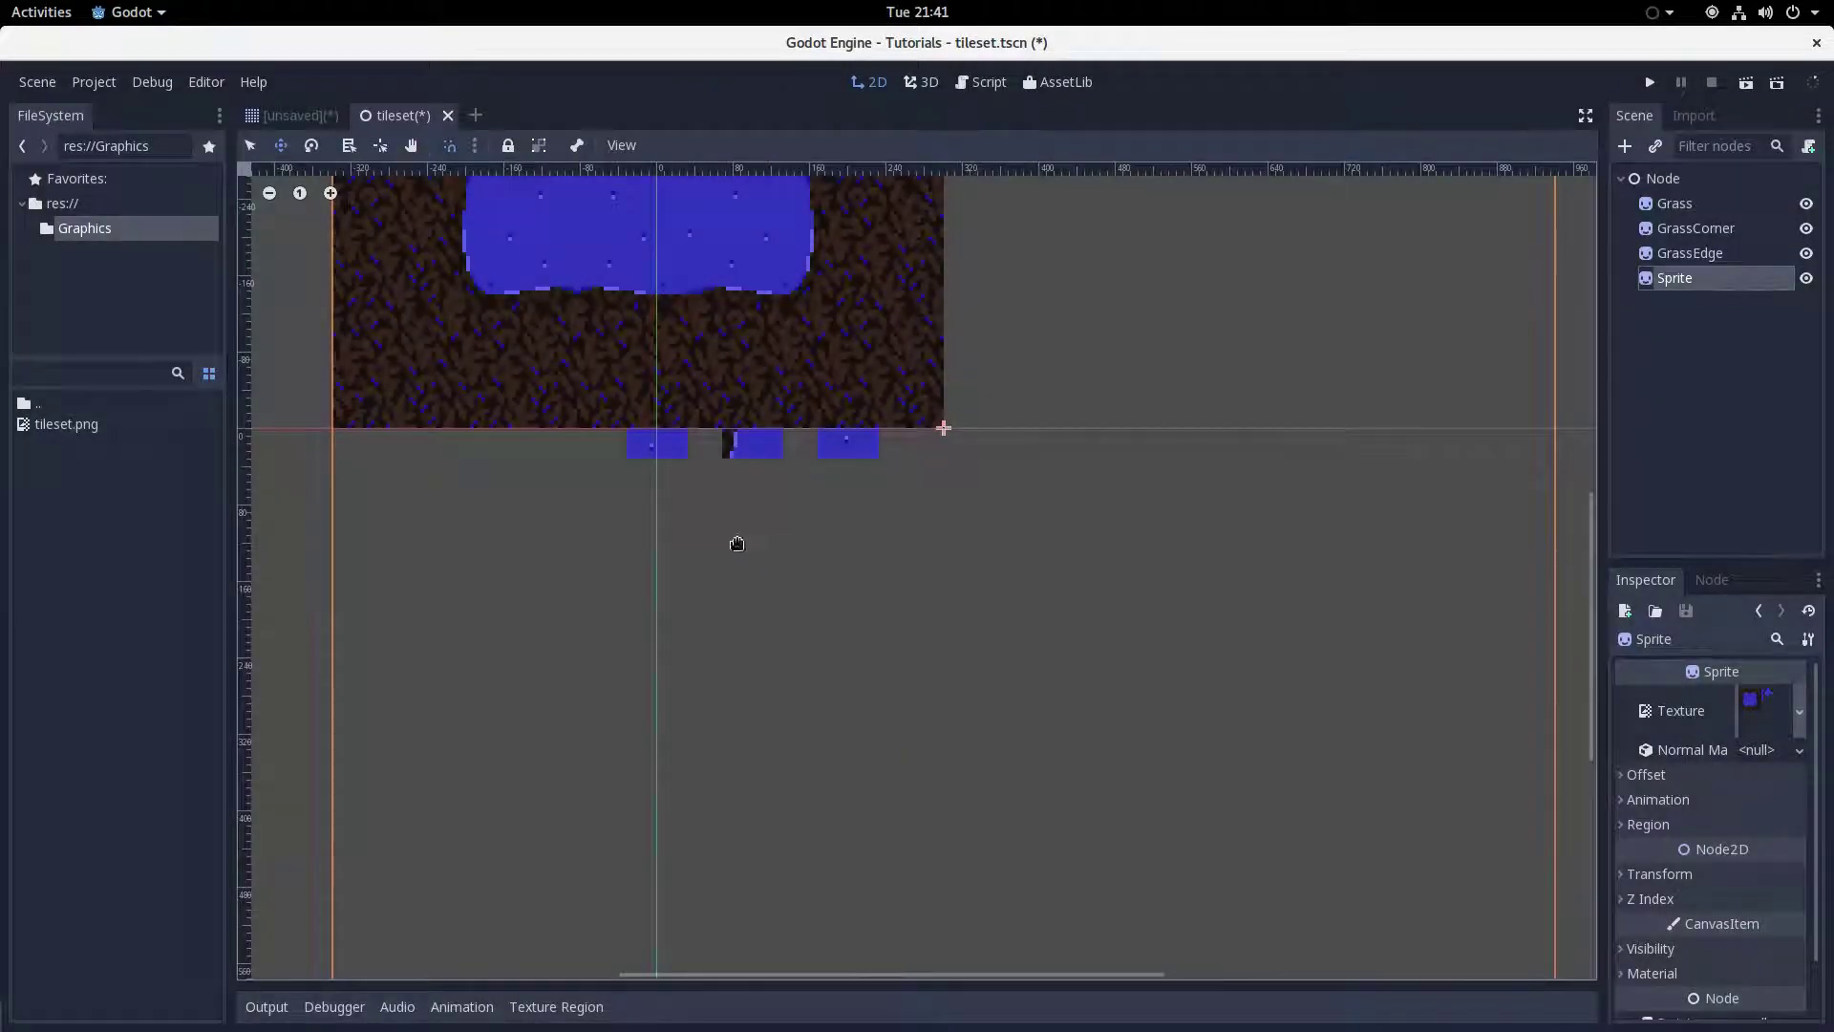
# Move the full tileset image below the tiles, rename it AllTiles, and show its Region settings.
pyautogui.scroll(-4, 737, 536)
pyautogui.scroll(1, 814, 535)
pyautogui.moveTo(814, 535); pyautogui.dragTo(951, 738)
pyautogui.scroll(1, 1145, 640)
pyautogui.doubleClick(1686, 279)
pyautogui.write('AllTiles')
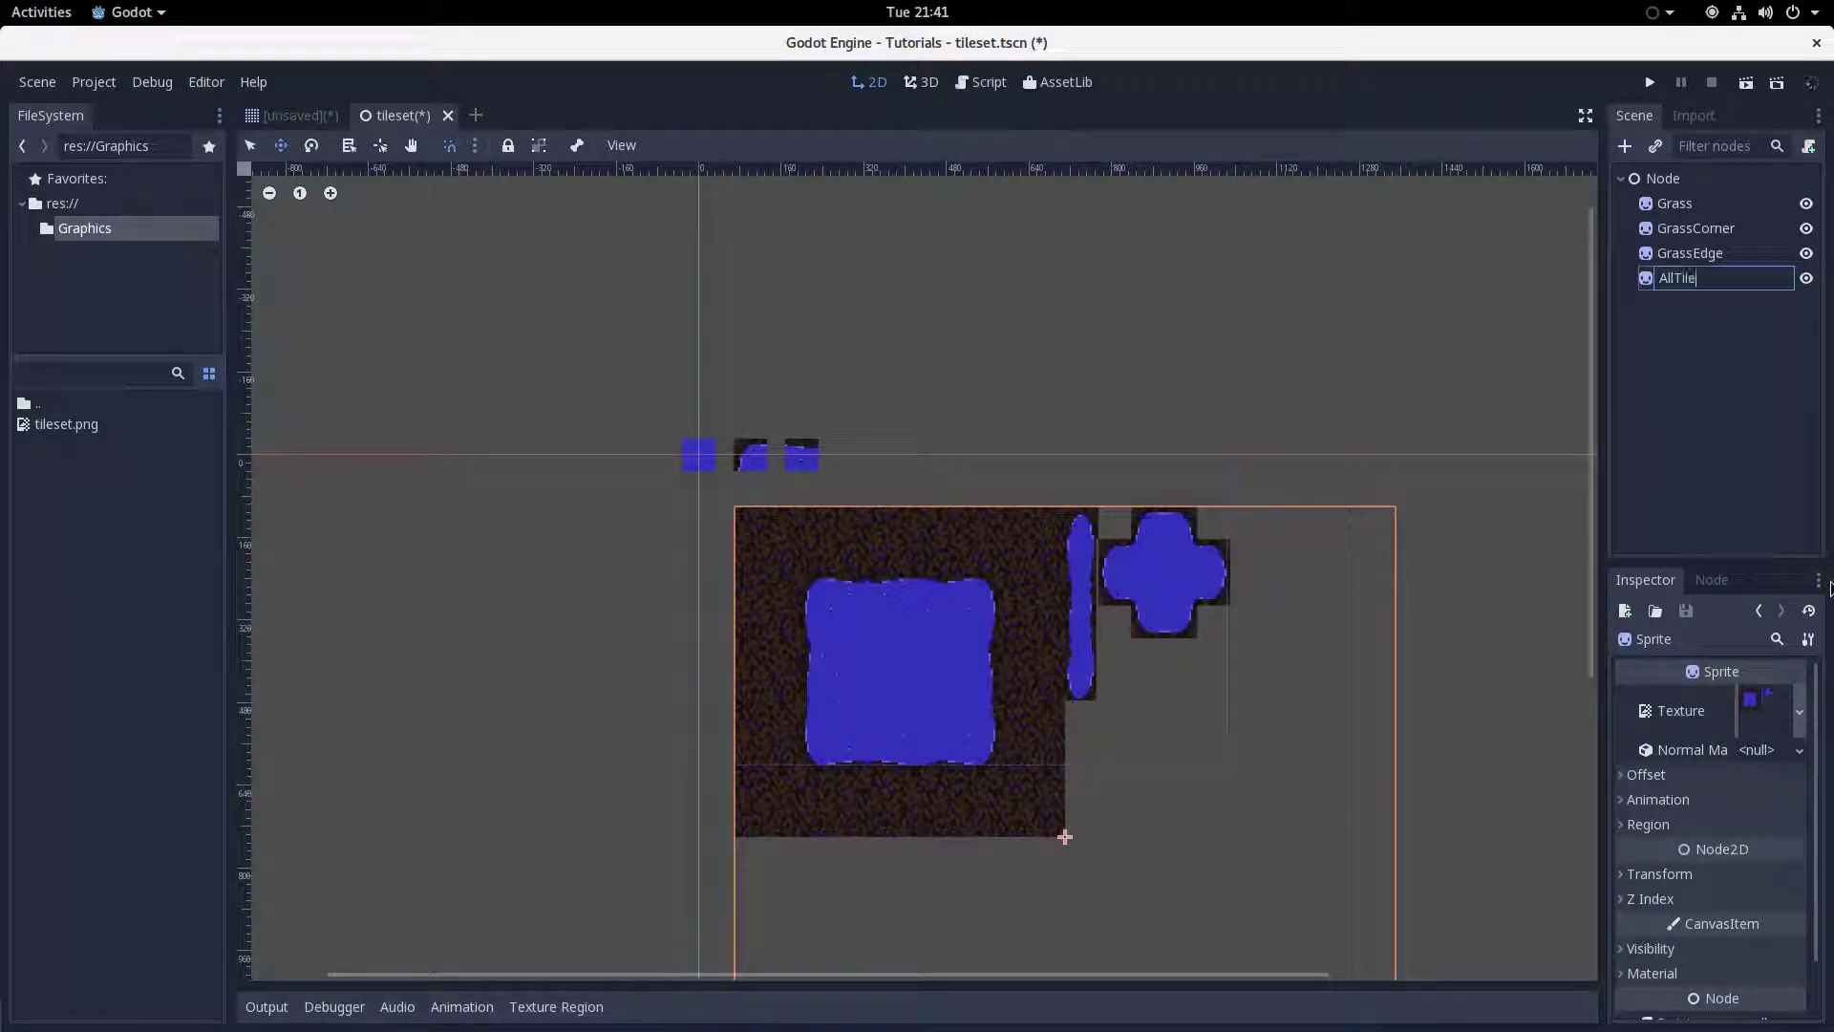
pyautogui.press('Return')
pyautogui.scroll(3, 1238, 912)
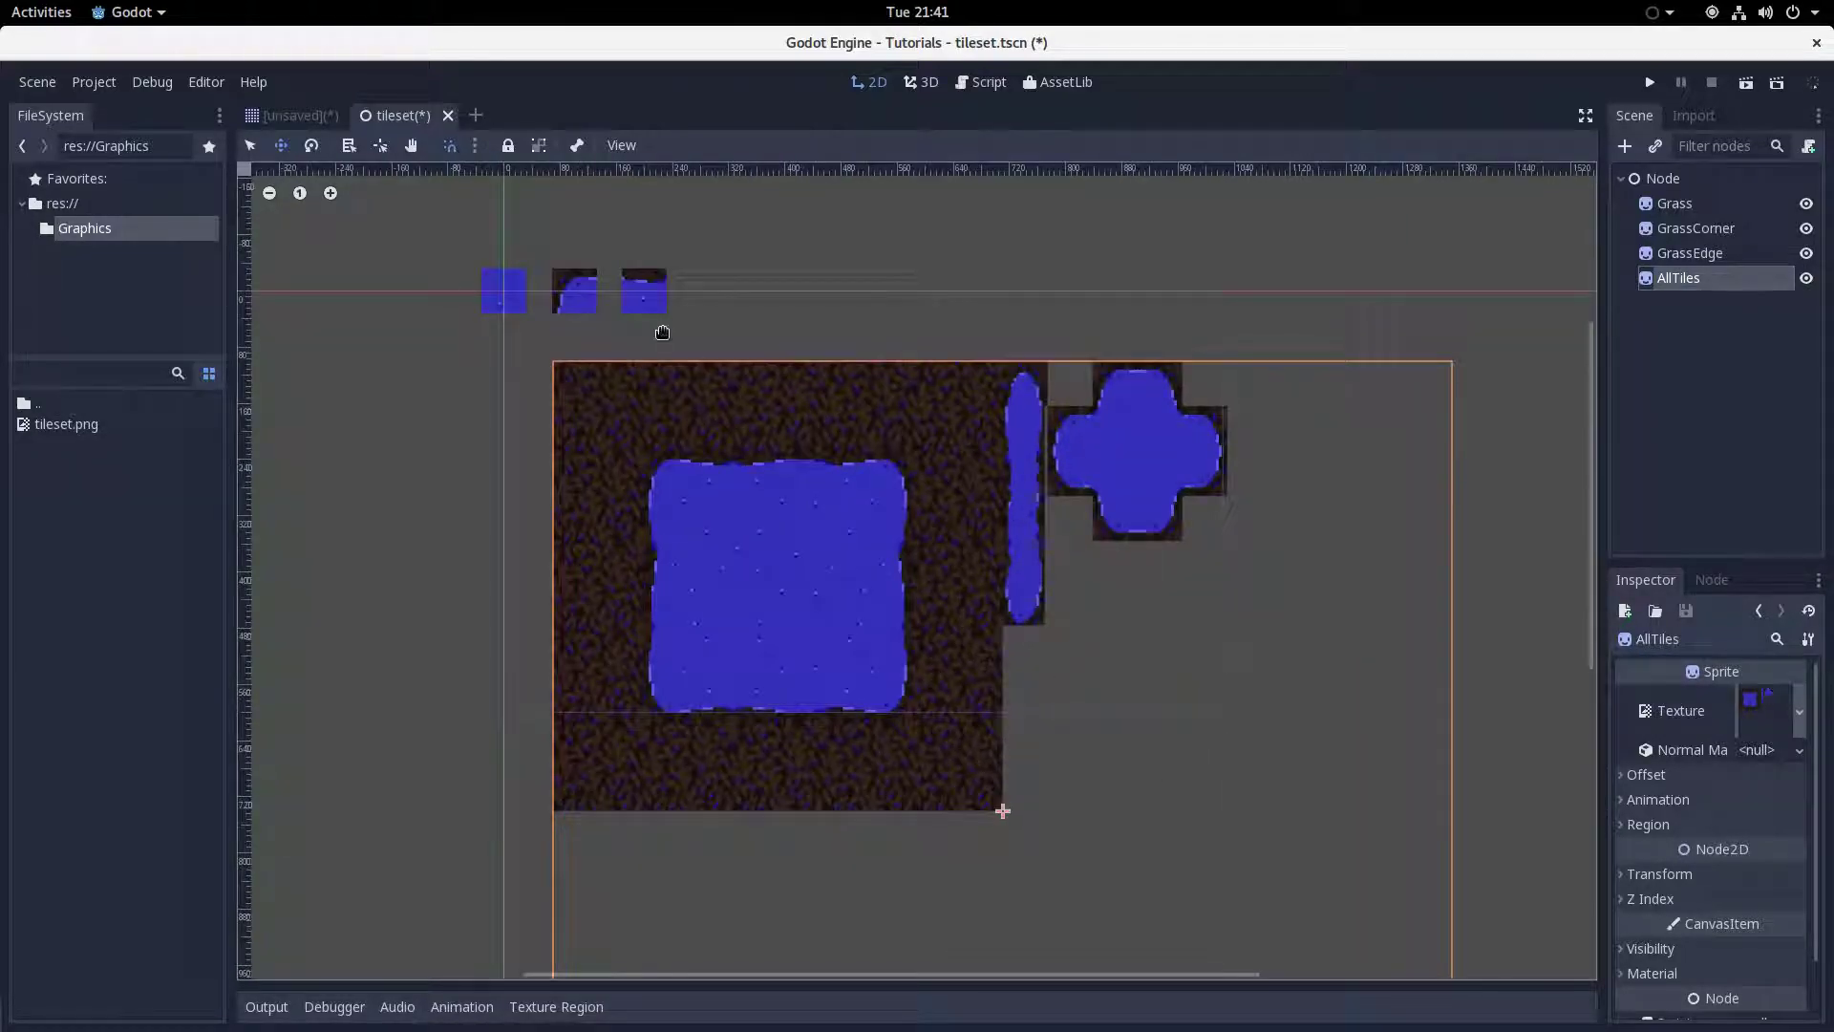
pyautogui.scroll(-1, 662, 332)
pyautogui.click(1707, 824)
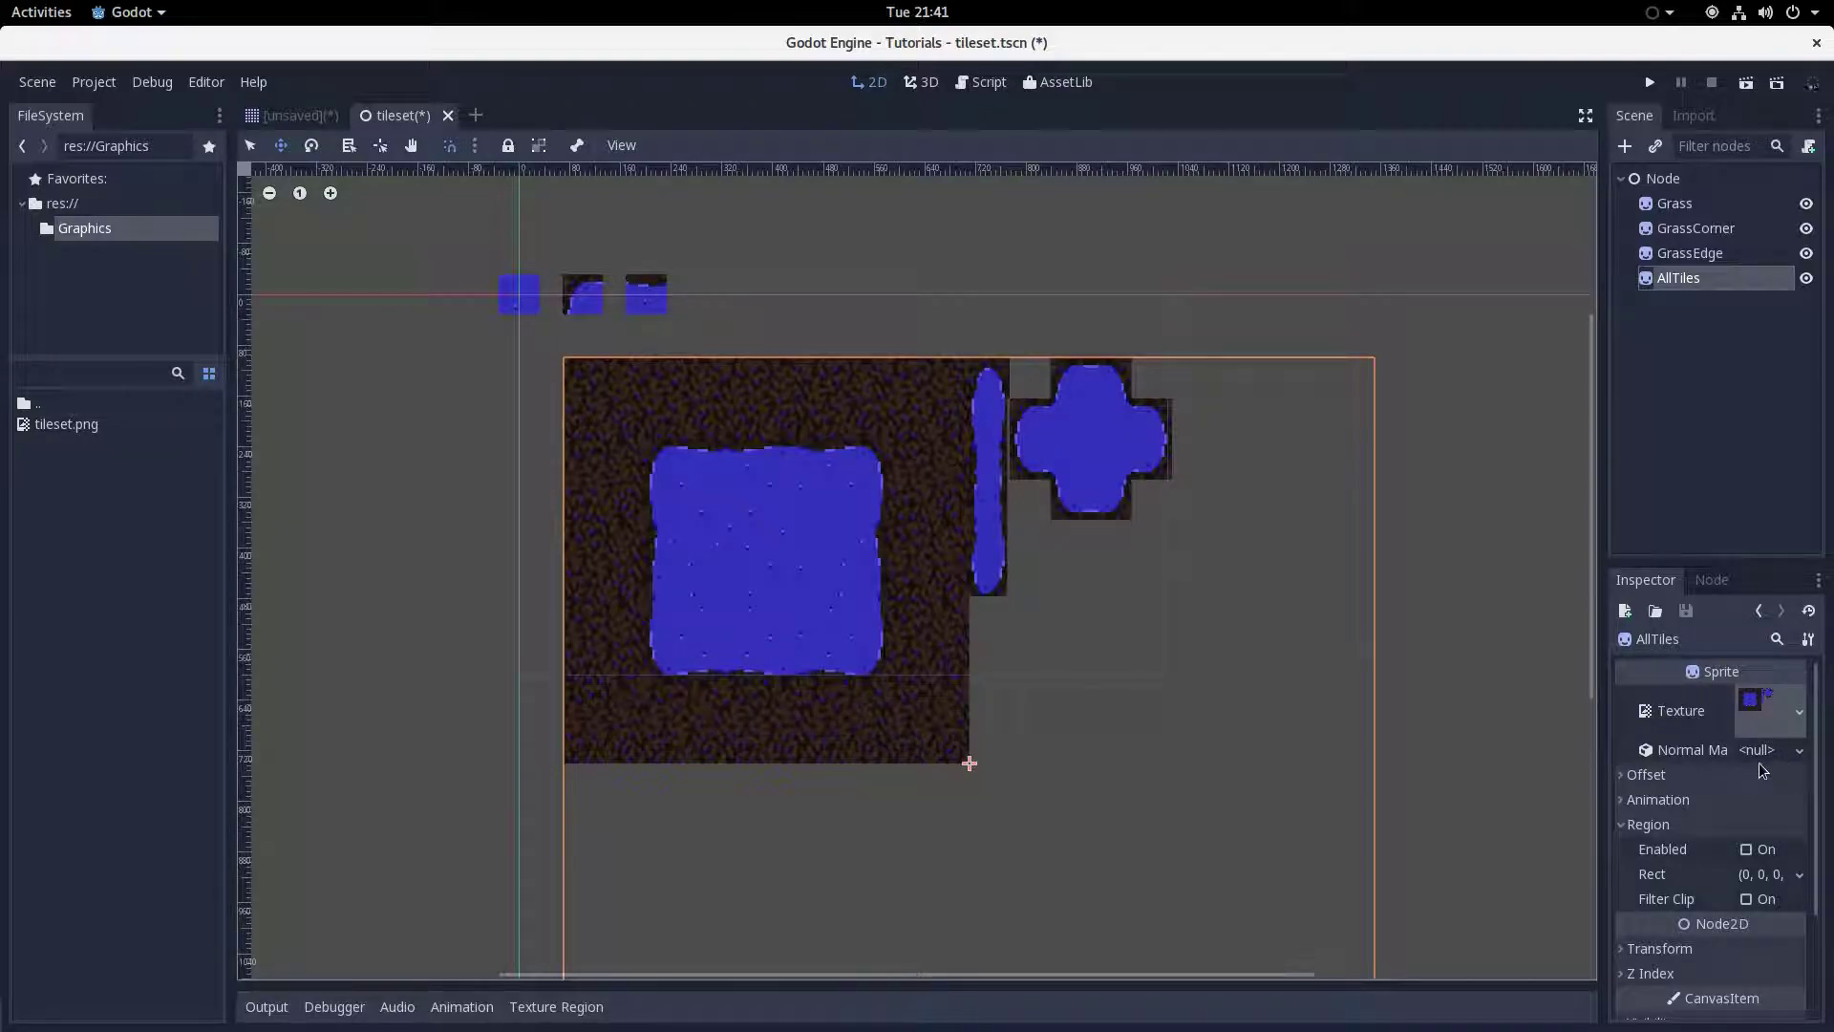
# Convert the tileset scene to a TileSet overwriting tileset.tres, then inspect the Hi! tilemap's tile set.
pyautogui.click(301, 116)
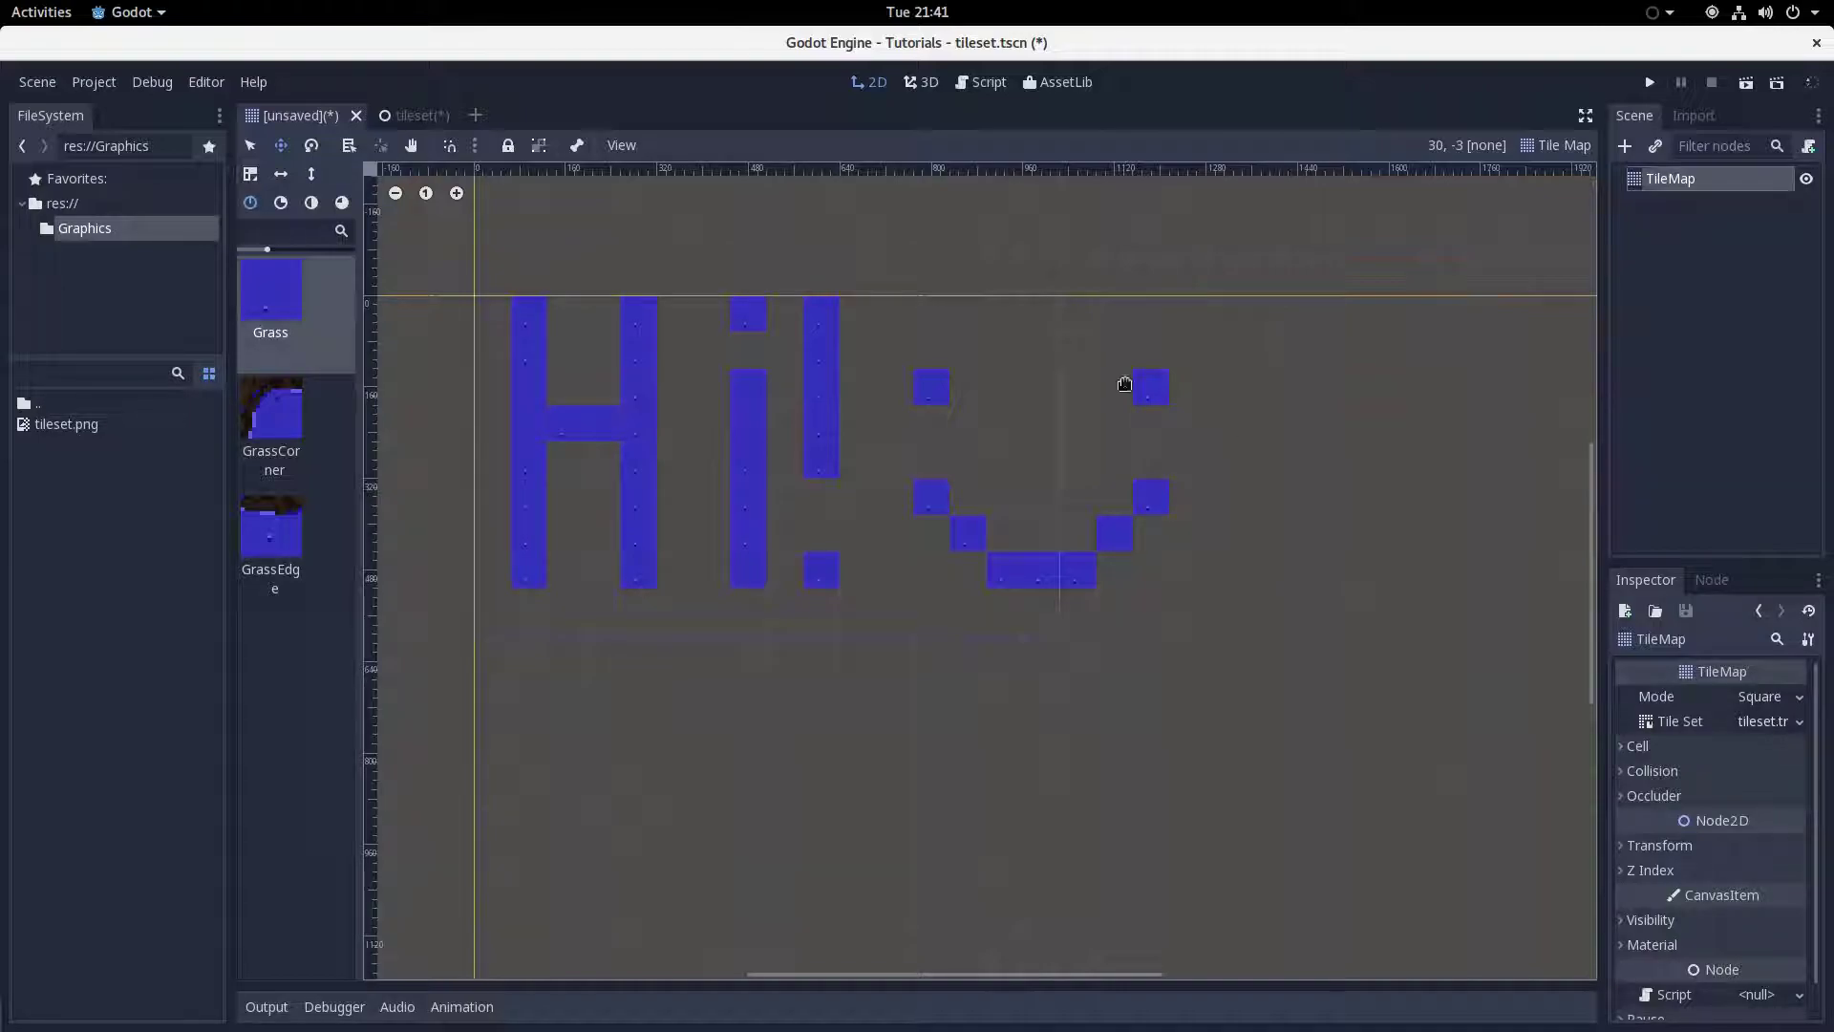
pyautogui.click(414, 116)
pyautogui.click(35, 83)
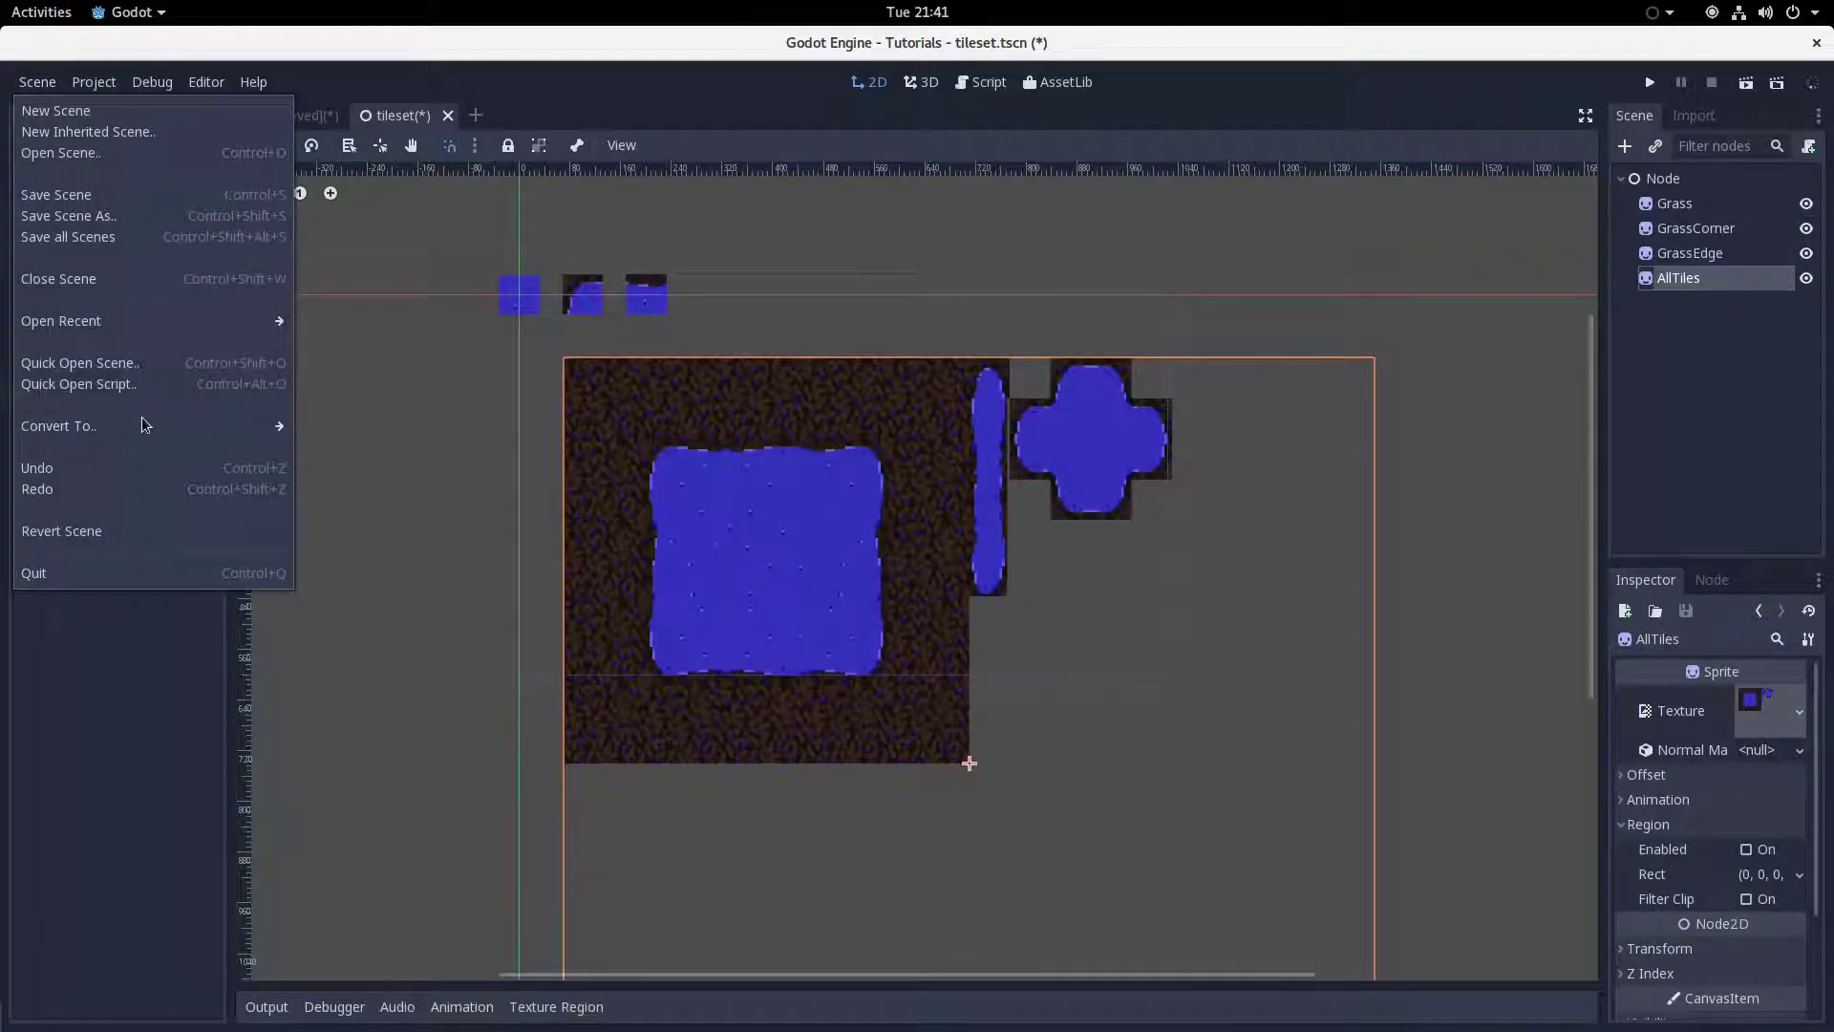
pyautogui.moveTo(267, 426)
pyautogui.click(345, 454)
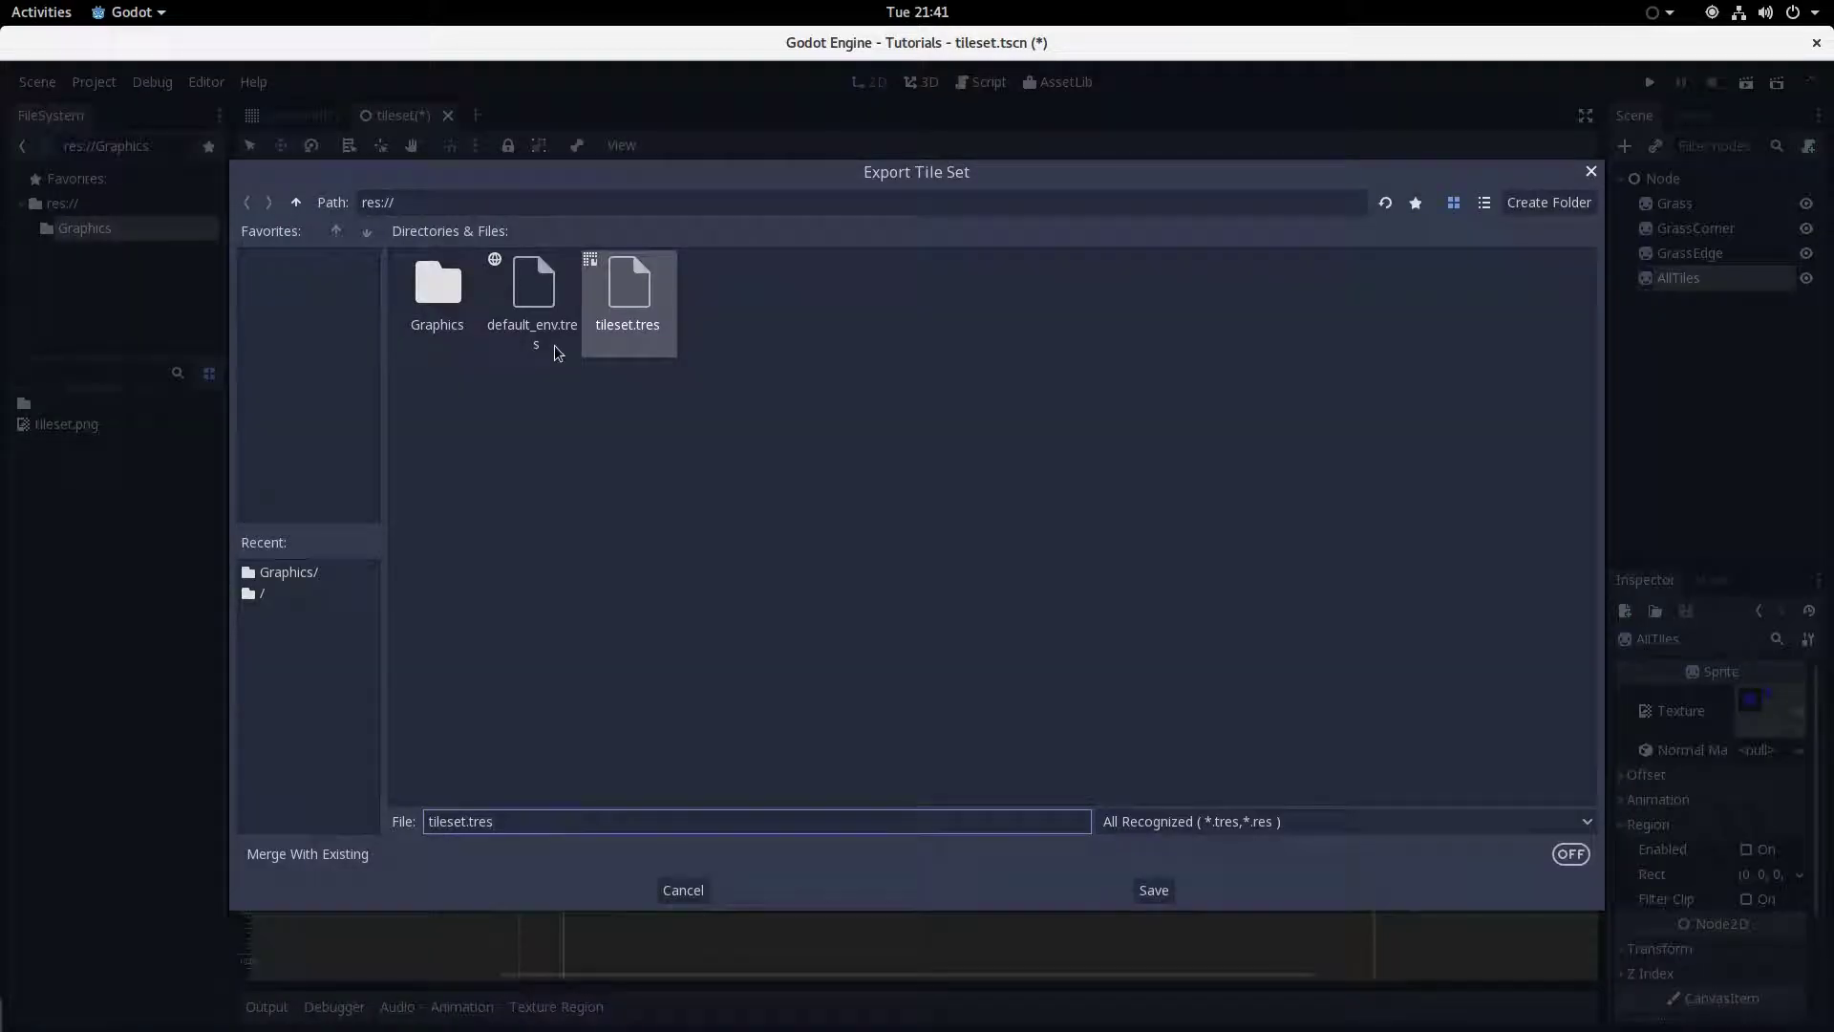
pyautogui.doubleClick(594, 331)
pyautogui.click(959, 564)
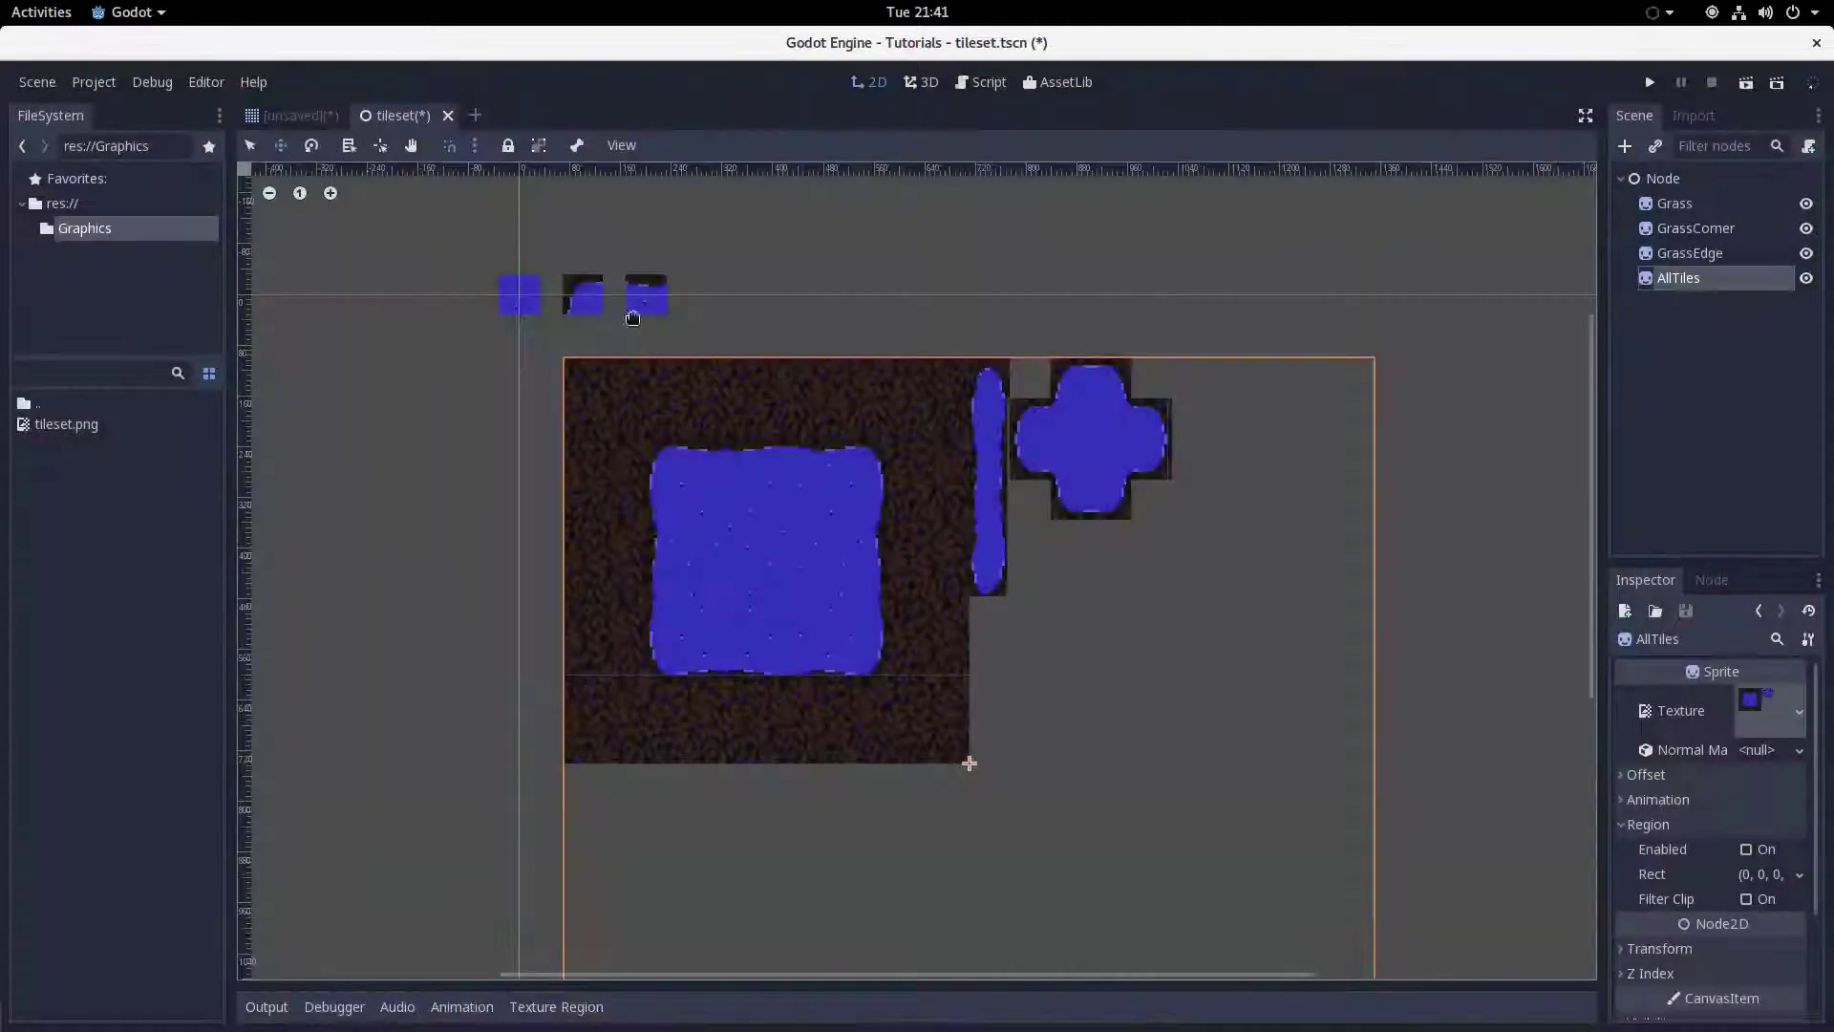
pyautogui.click(294, 116)
pyautogui.click(1768, 722)
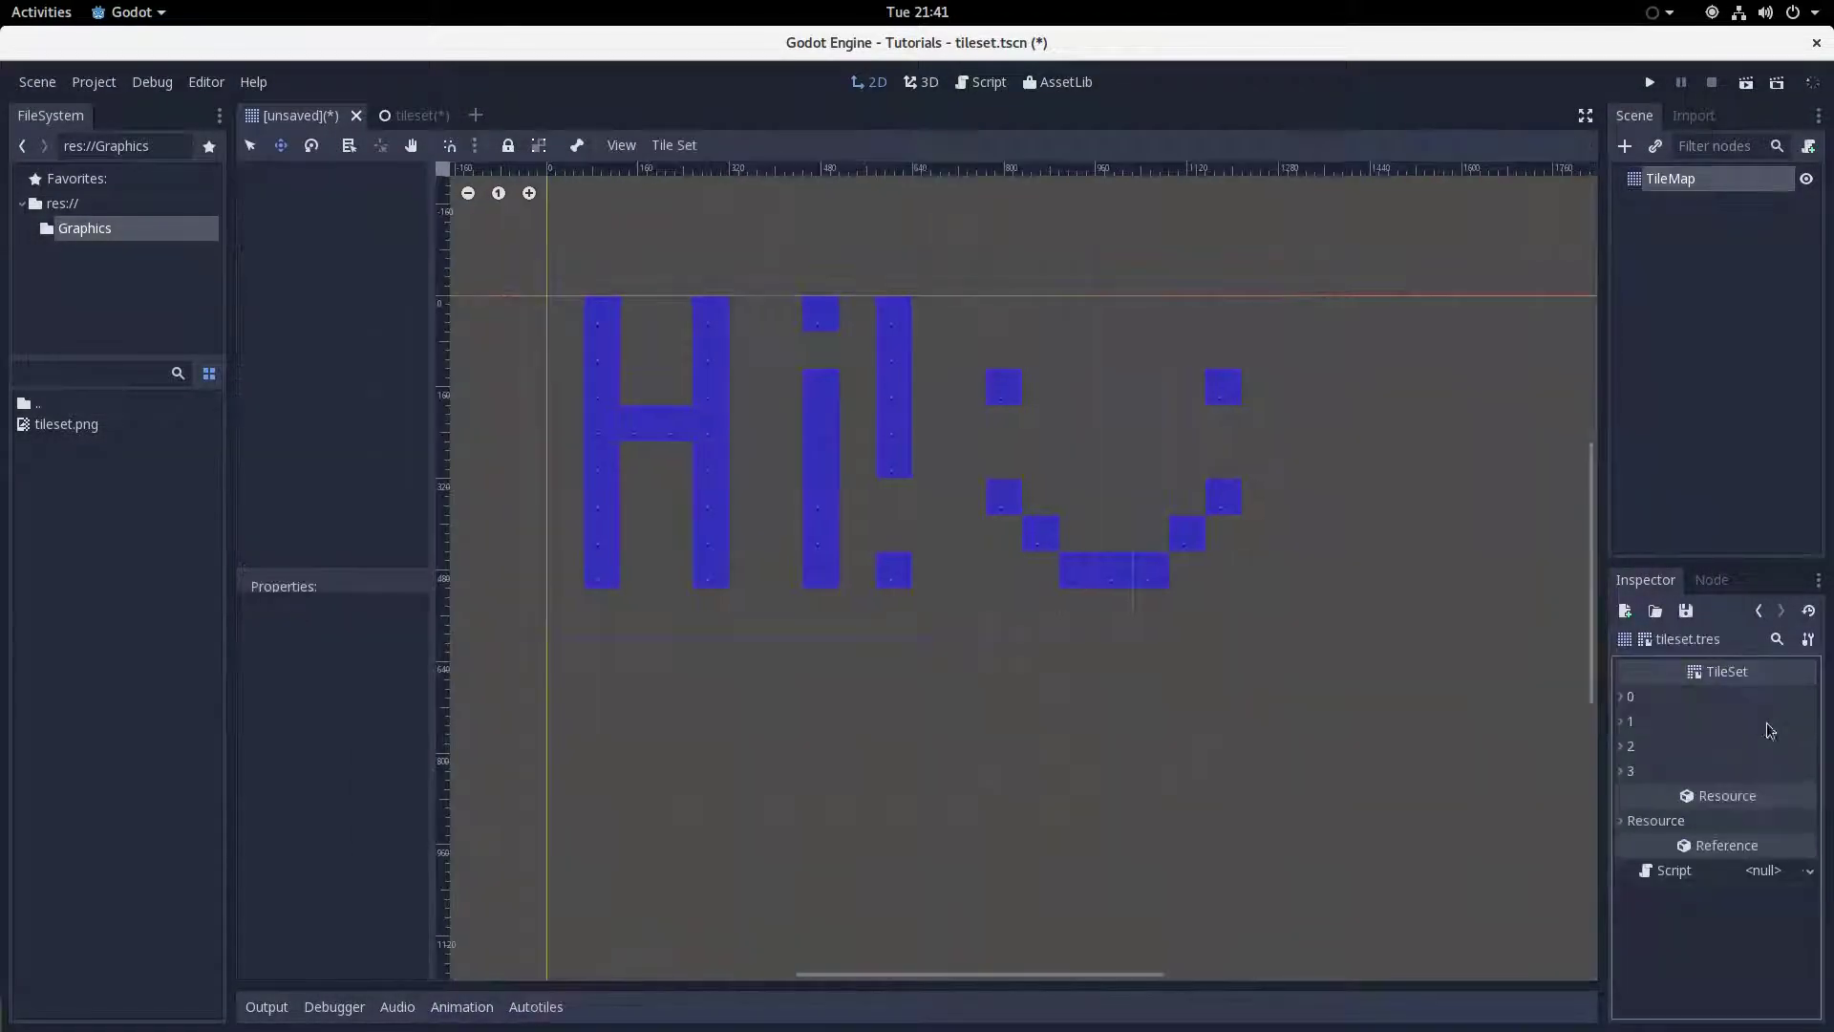
# Expand tile 3 (AllTiles) in tileset.tres and enable Is Autotile.
pyautogui.click(1678, 769)
pyautogui.scroll(-1, 1783, 933)
pyautogui.scroll(-2, 1783, 934)
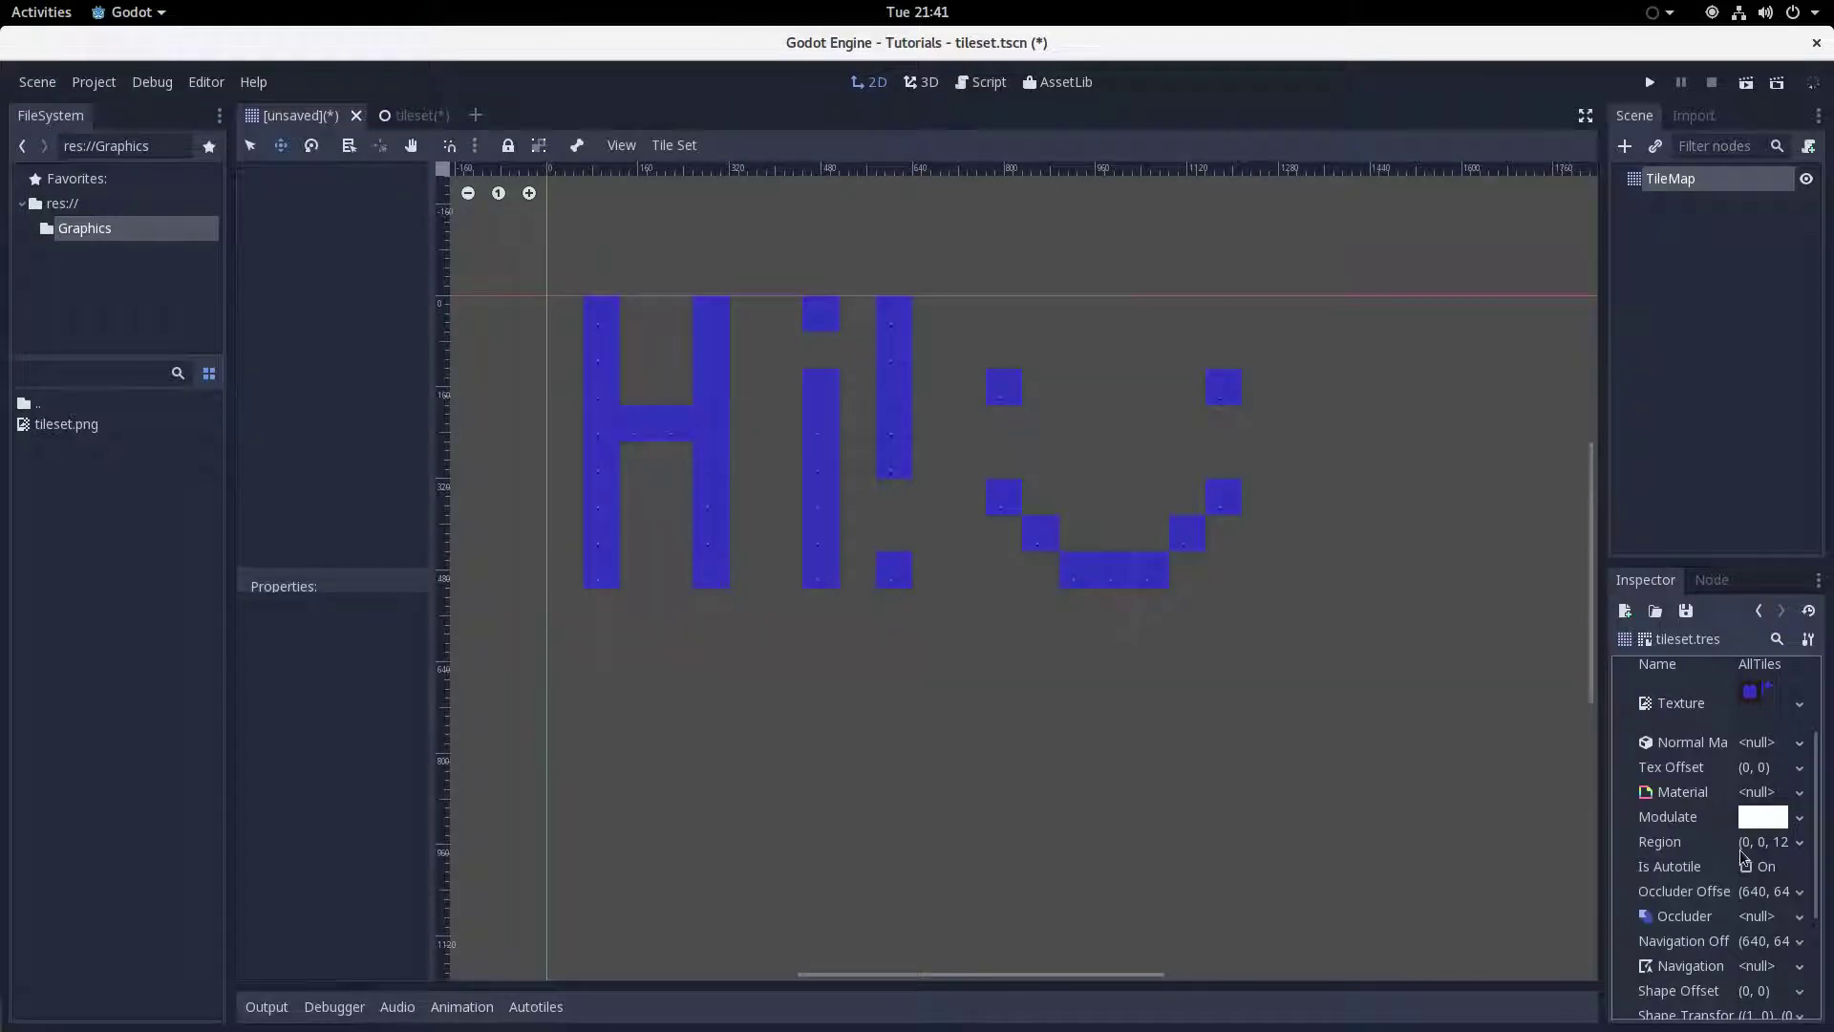
pyautogui.click(1747, 867)
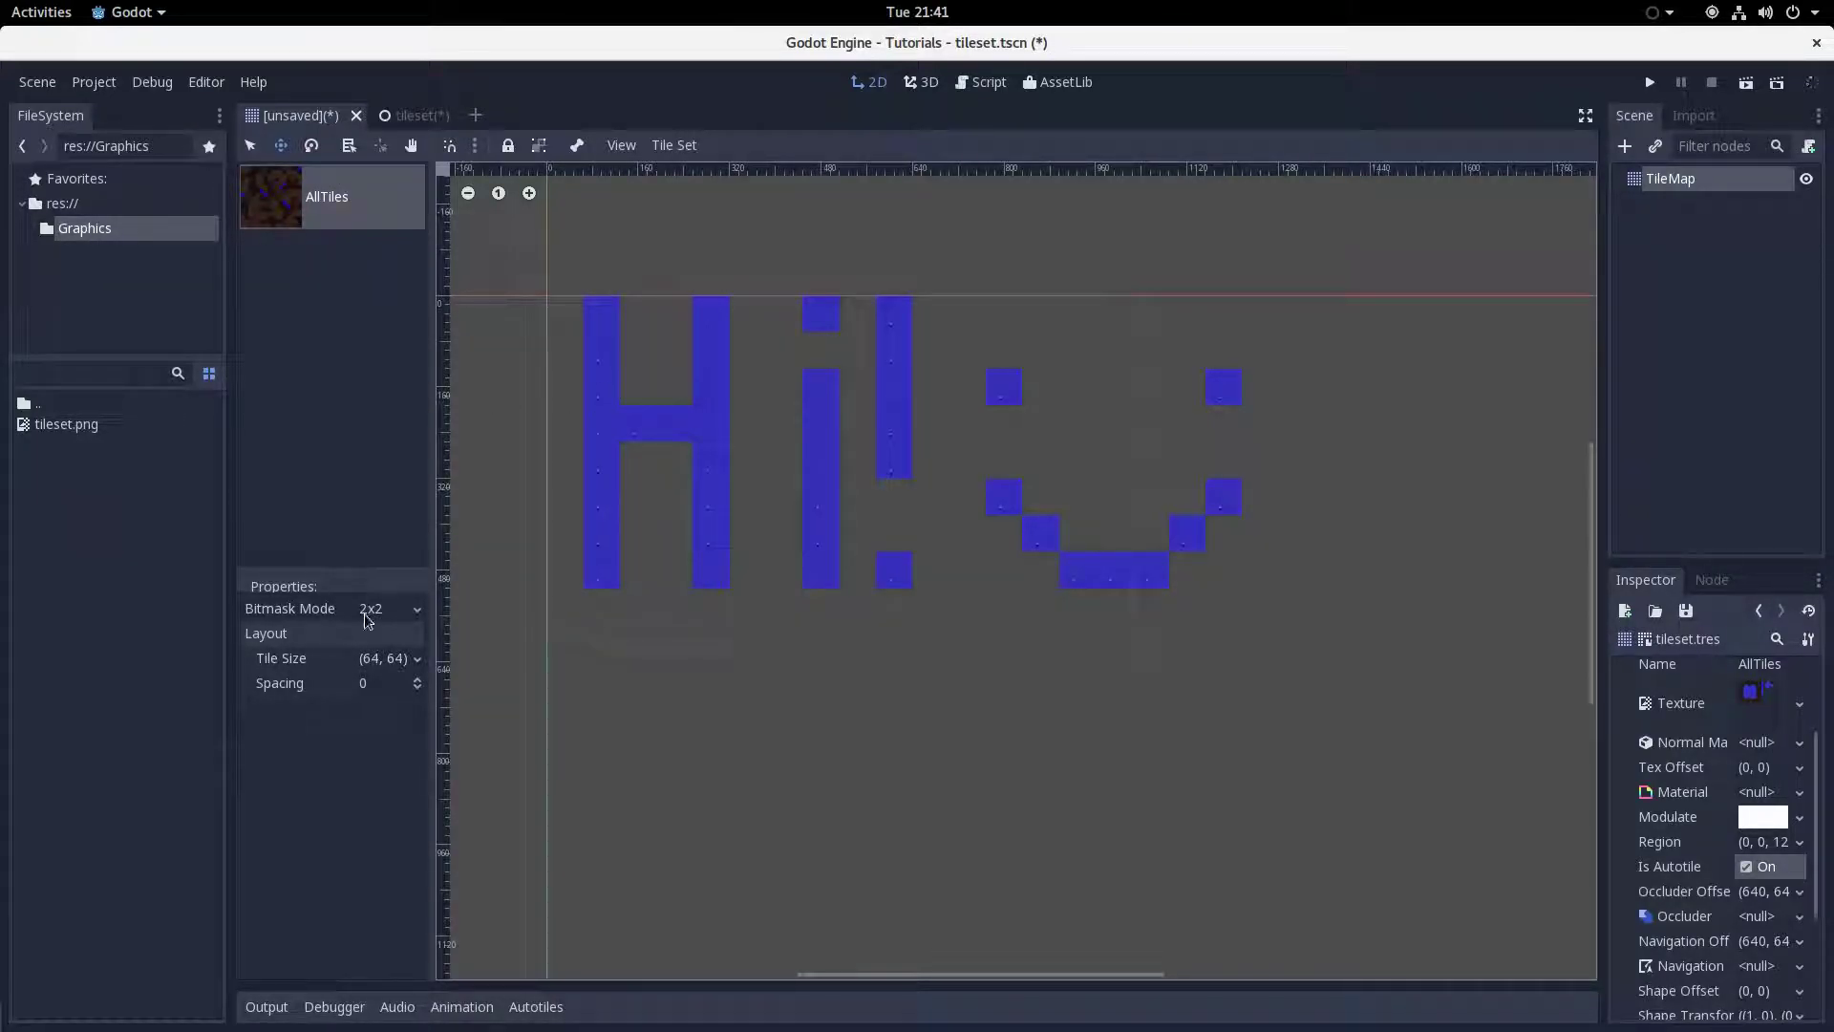
# In the enlarged Autotiles panel, set Bitmask Mode to 3x3, keeping Tile Size 64×64.
pyautogui.click(535, 1009)
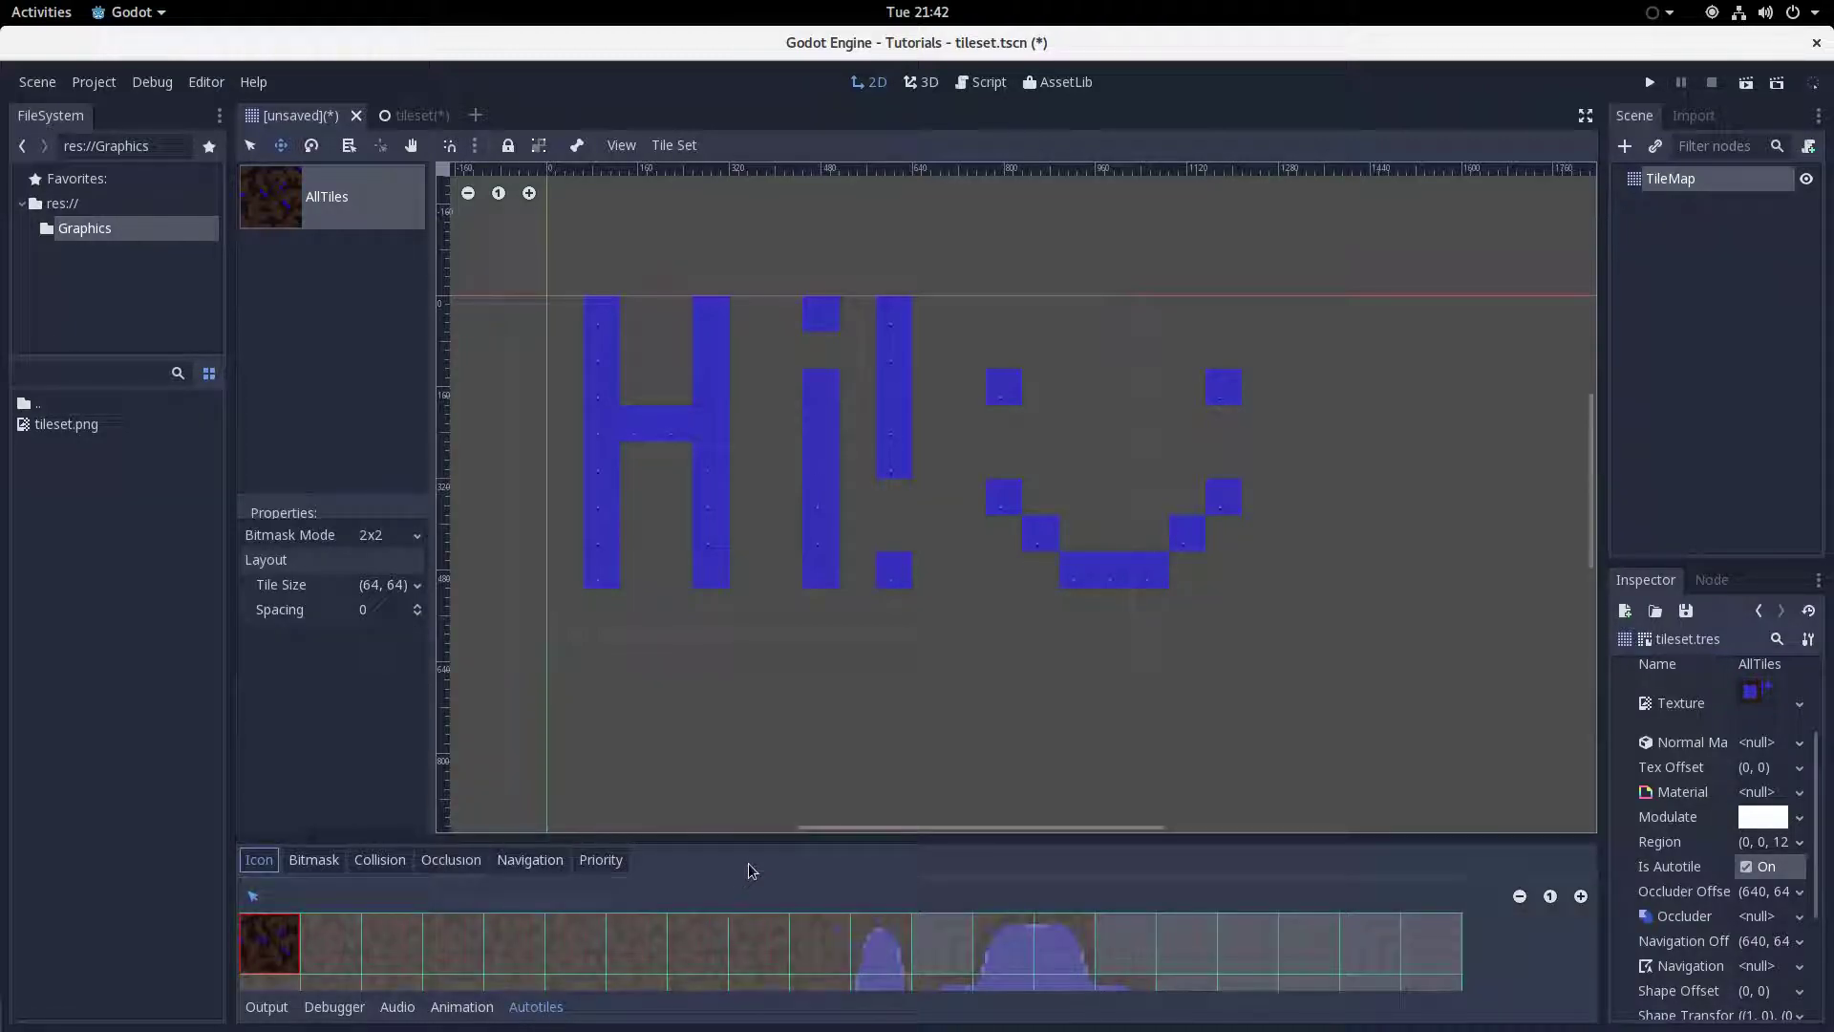
pyautogui.moveTo(753, 833); pyautogui.dragTo(748, 582)
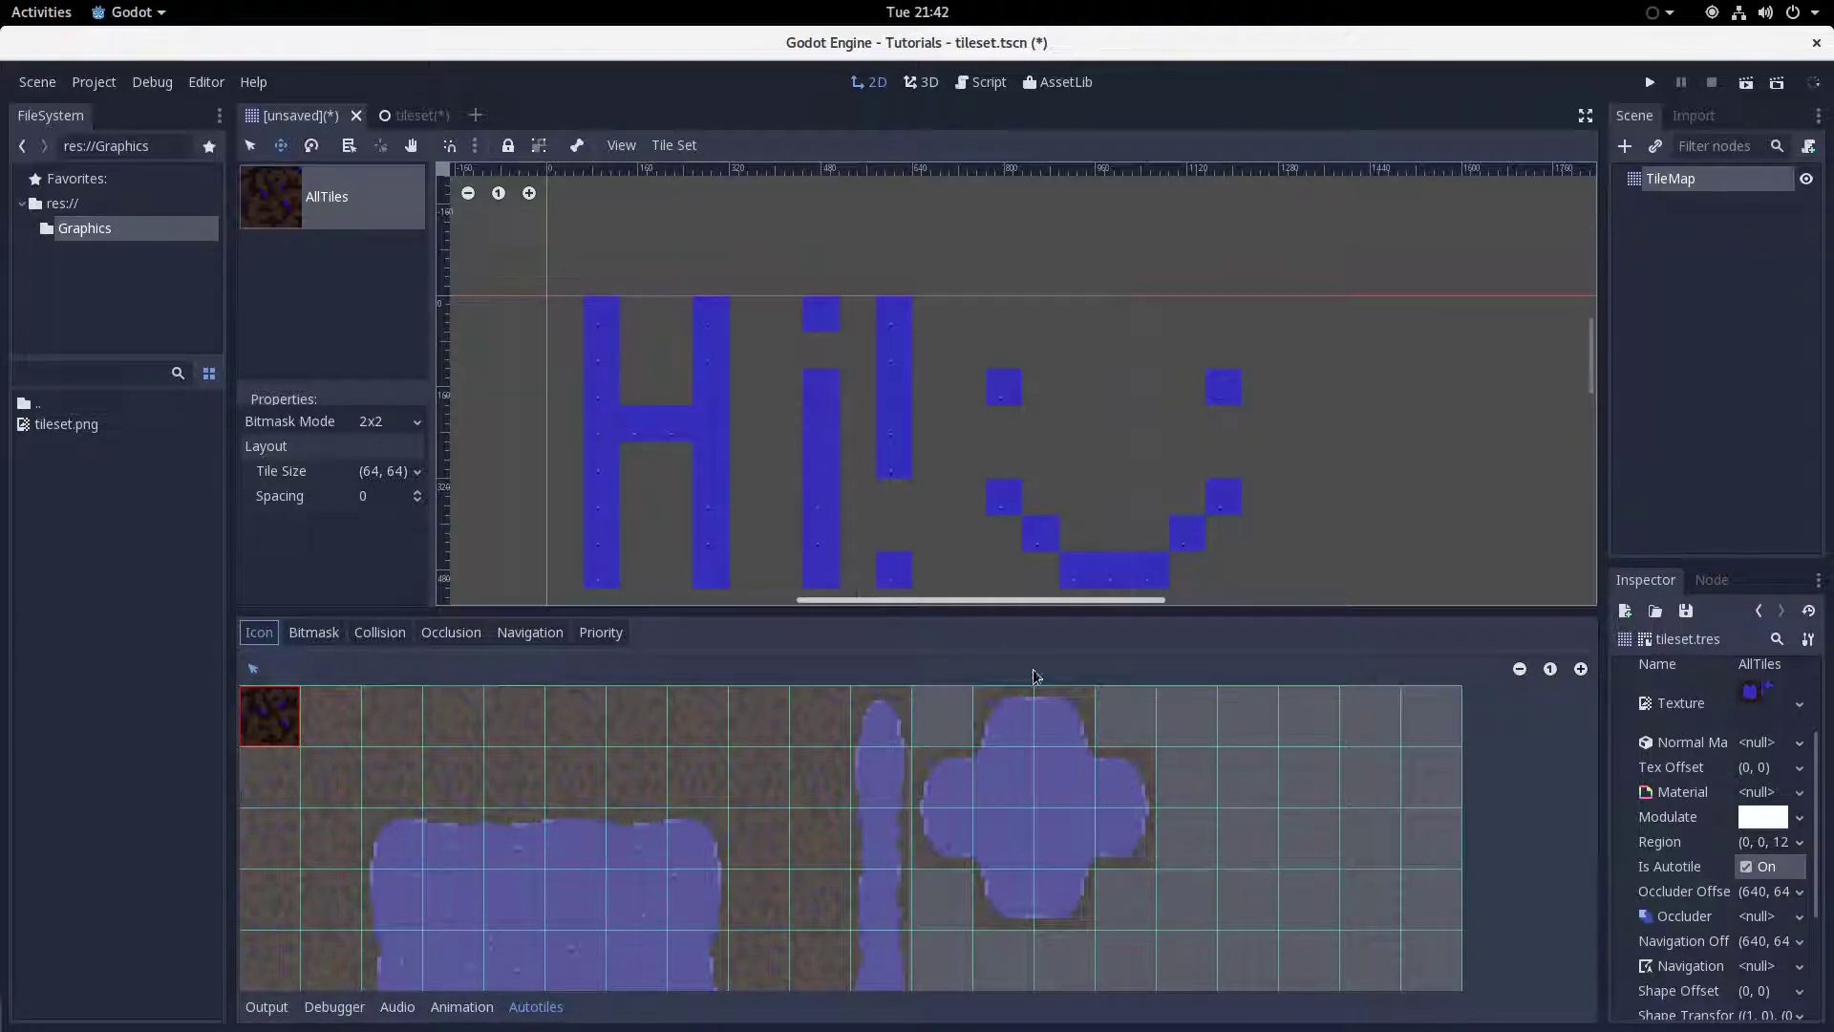
pyautogui.click(378, 430)
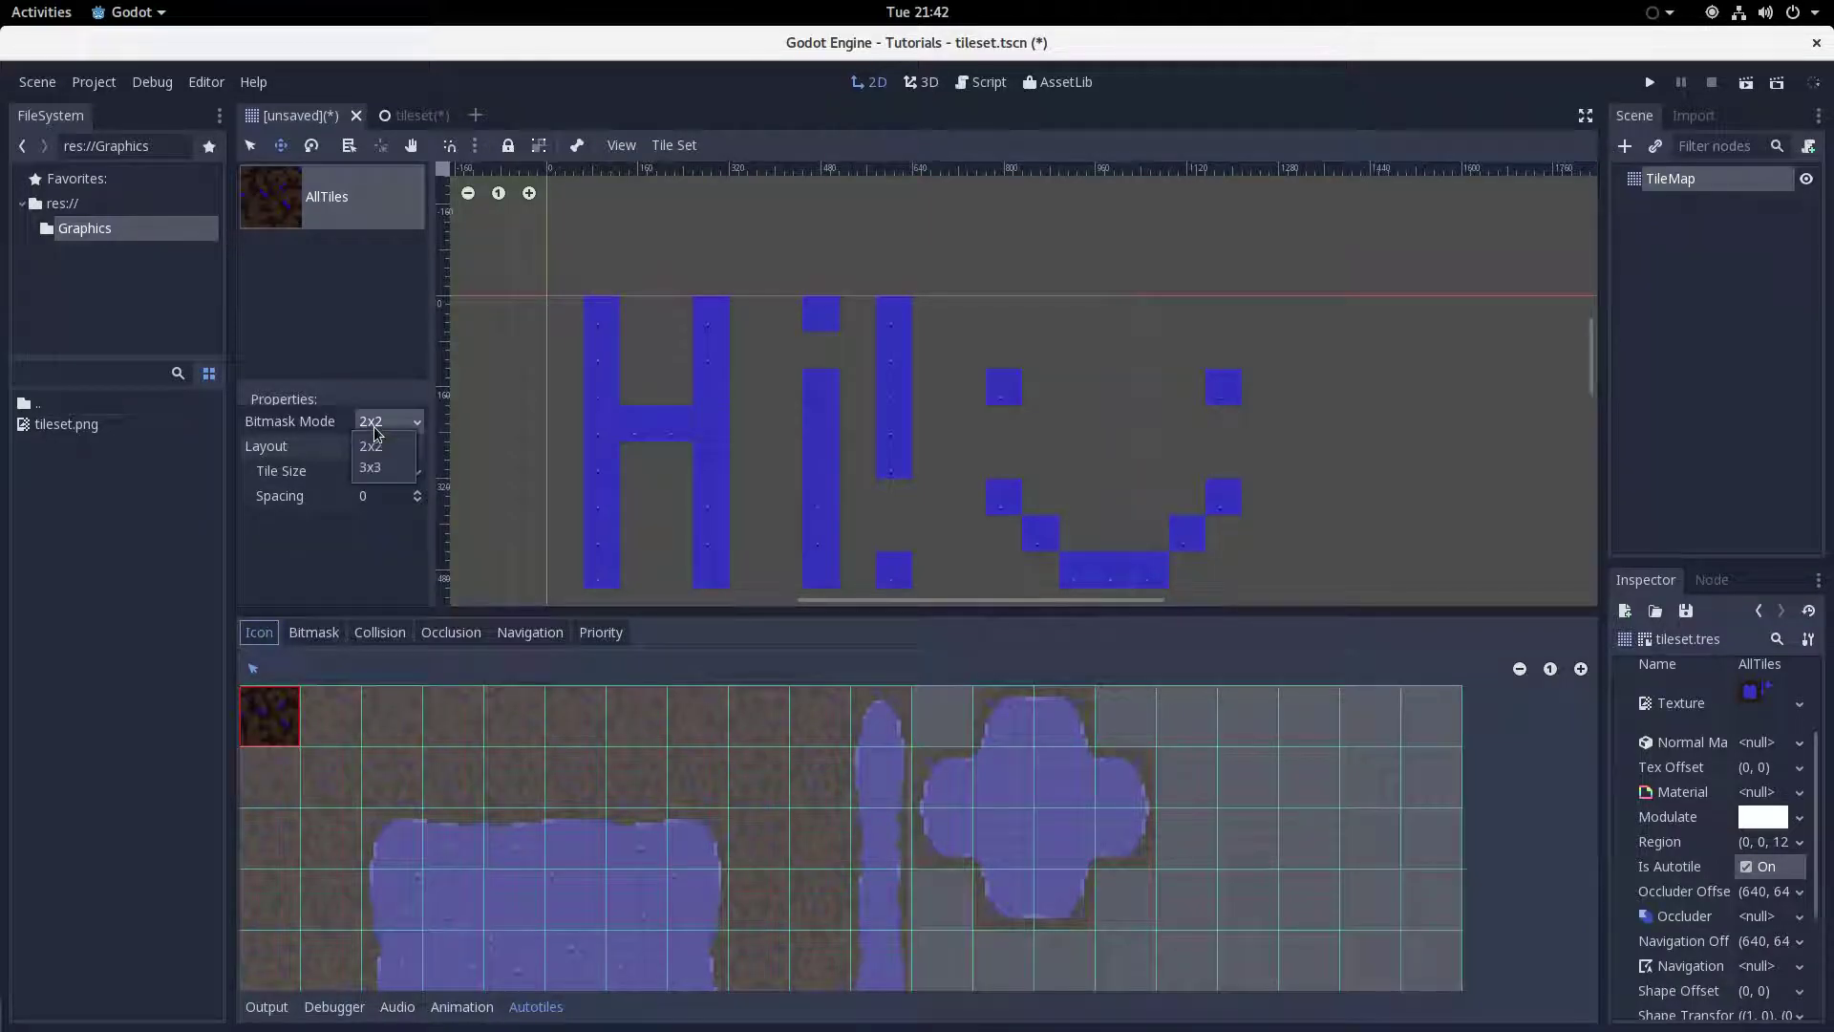
pyautogui.click(383, 468)
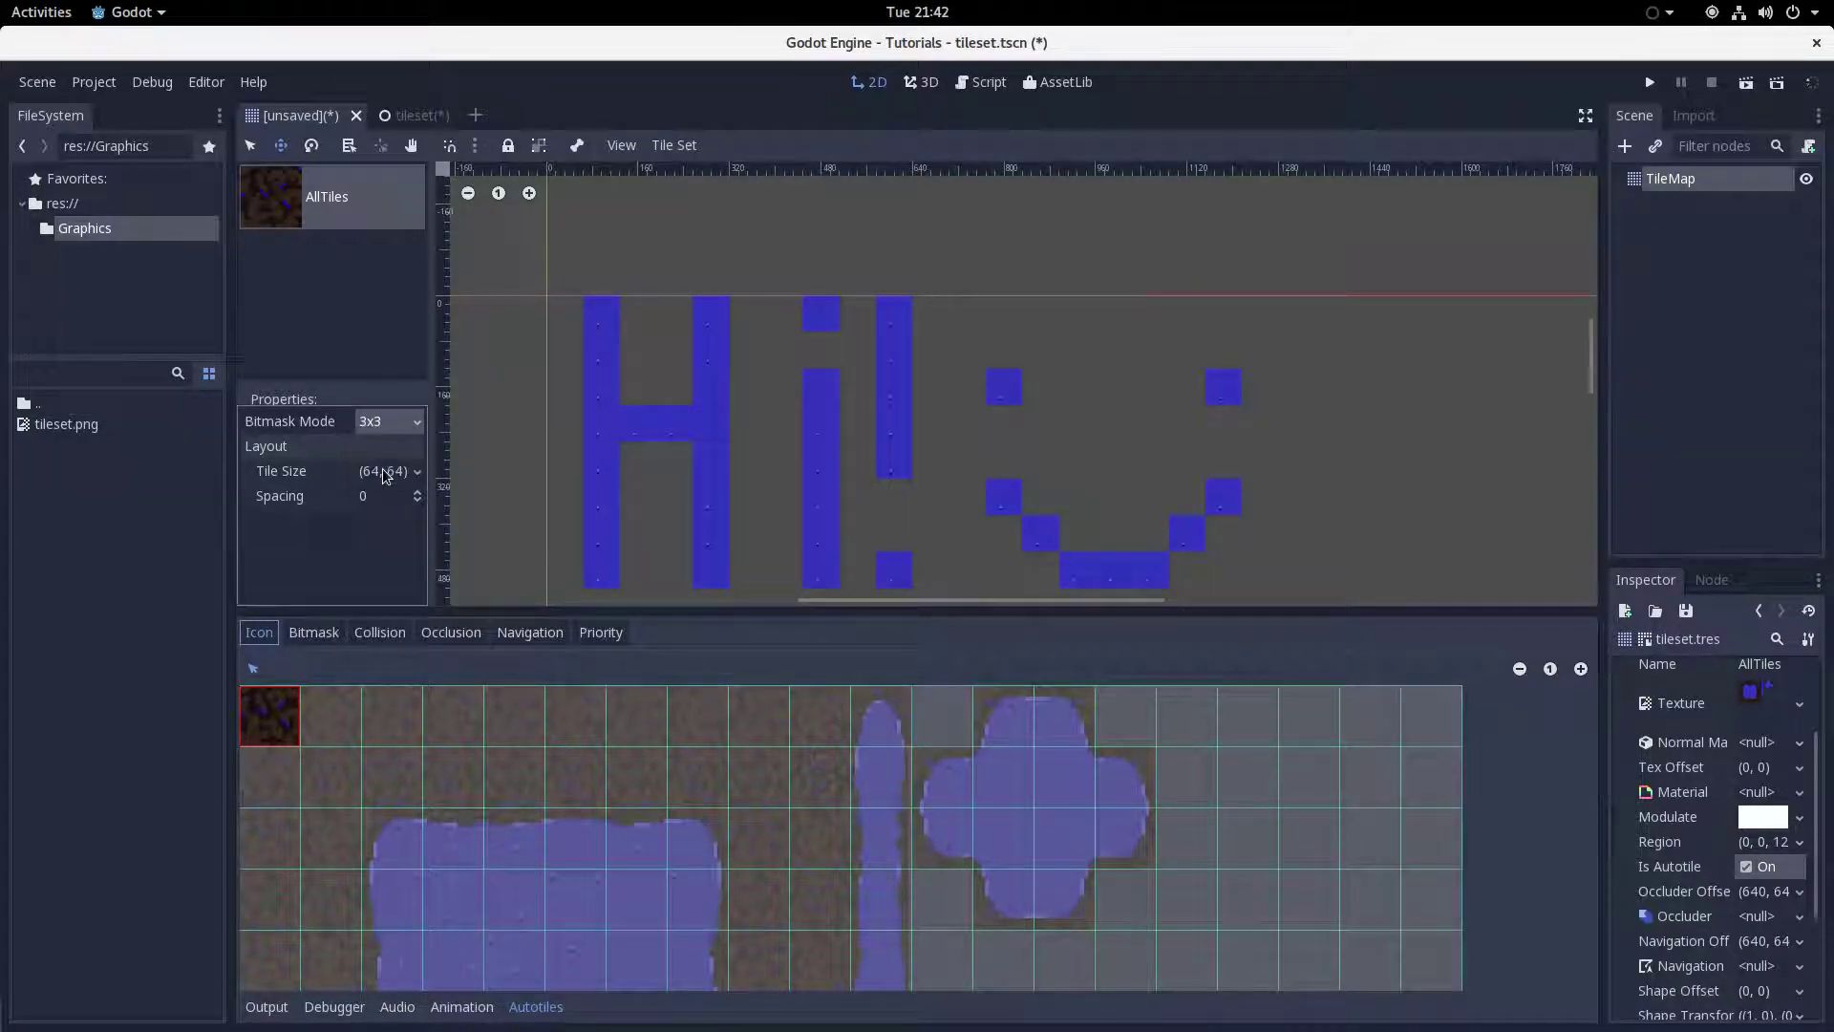
pyautogui.click(386, 472)
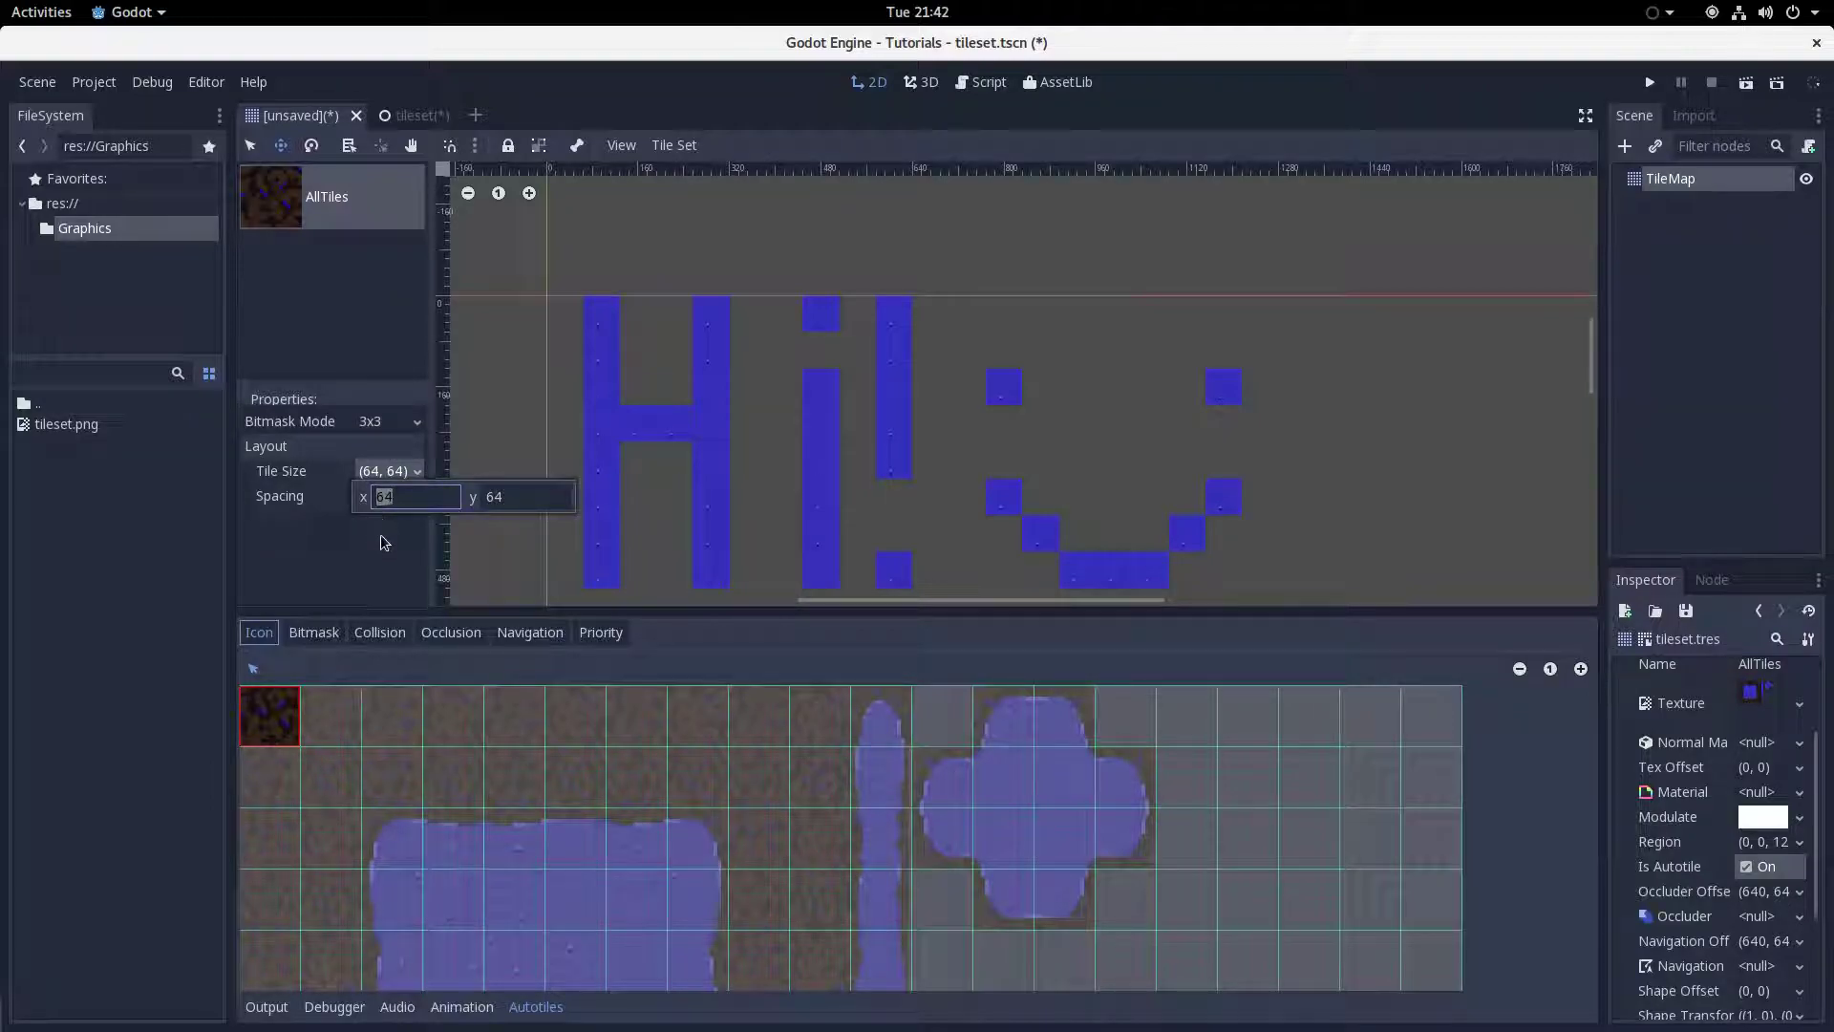
pyautogui.click(381, 535)
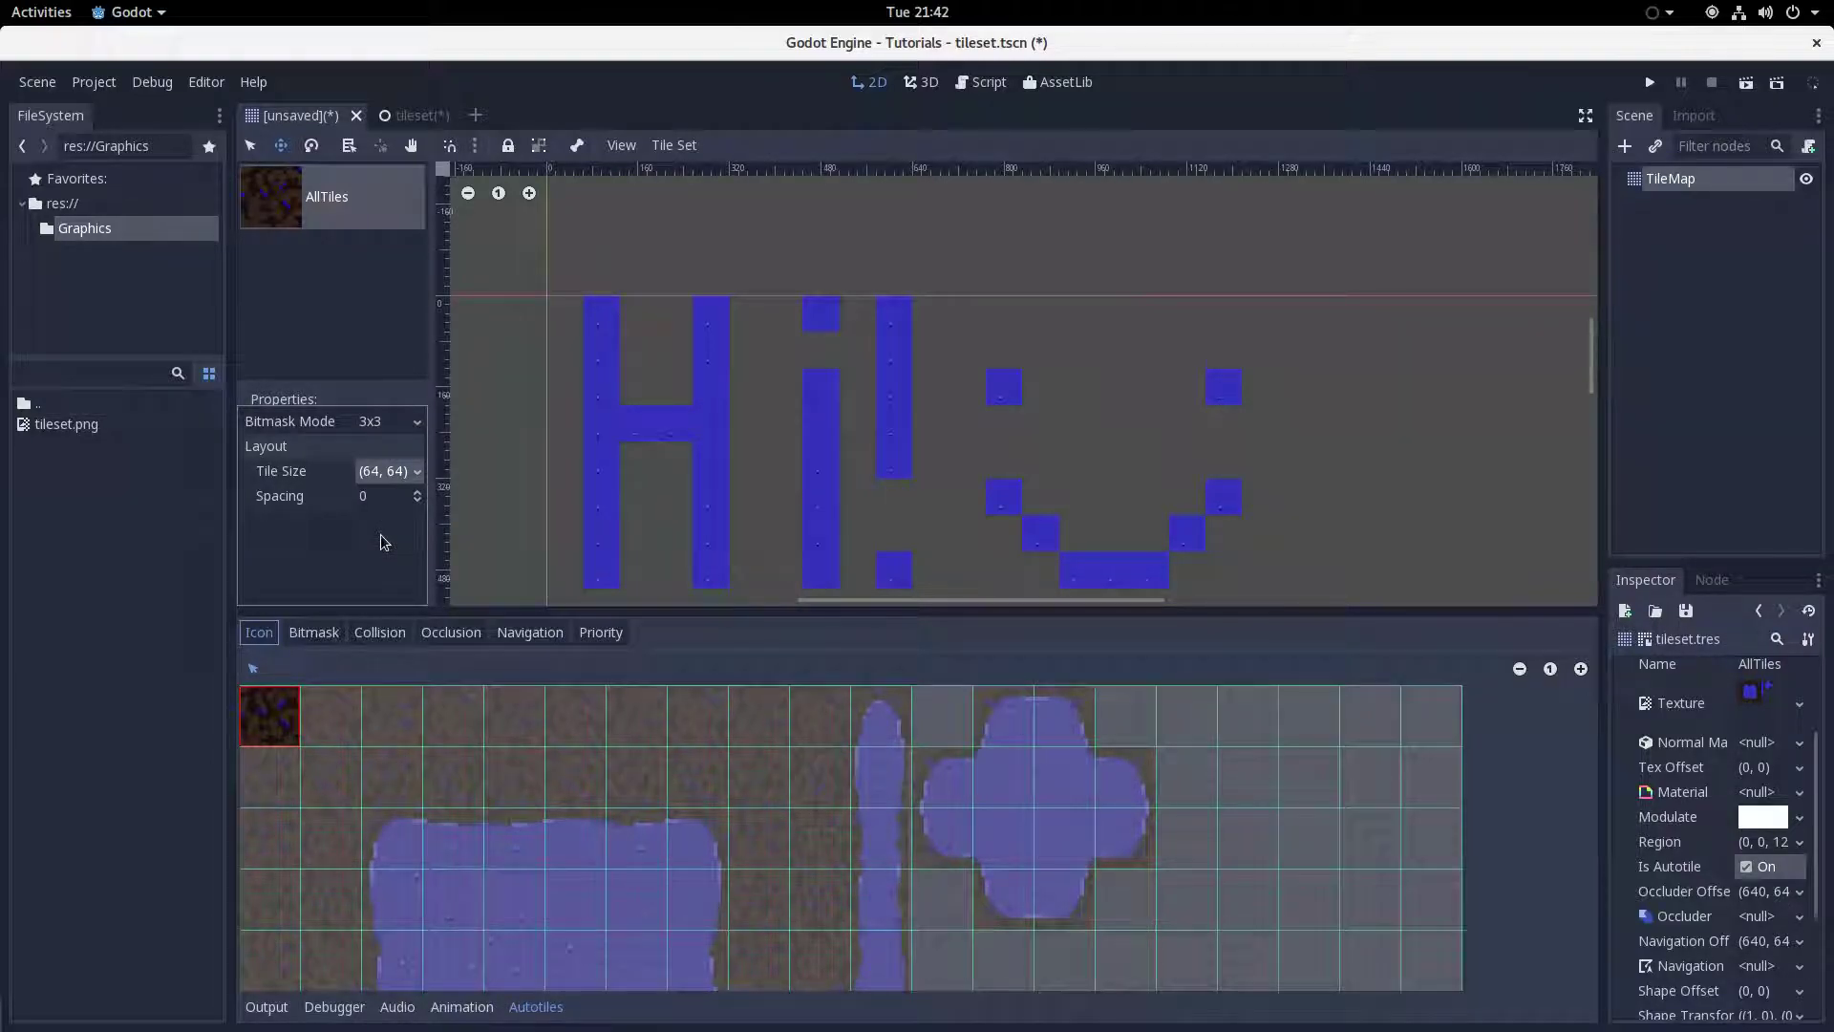
# Start saving the tilemap scene, cancel the save dialog, and adjust the editor view.
pyautogui.hotkey('ctrl', 's')
pyautogui.click(676, 898)
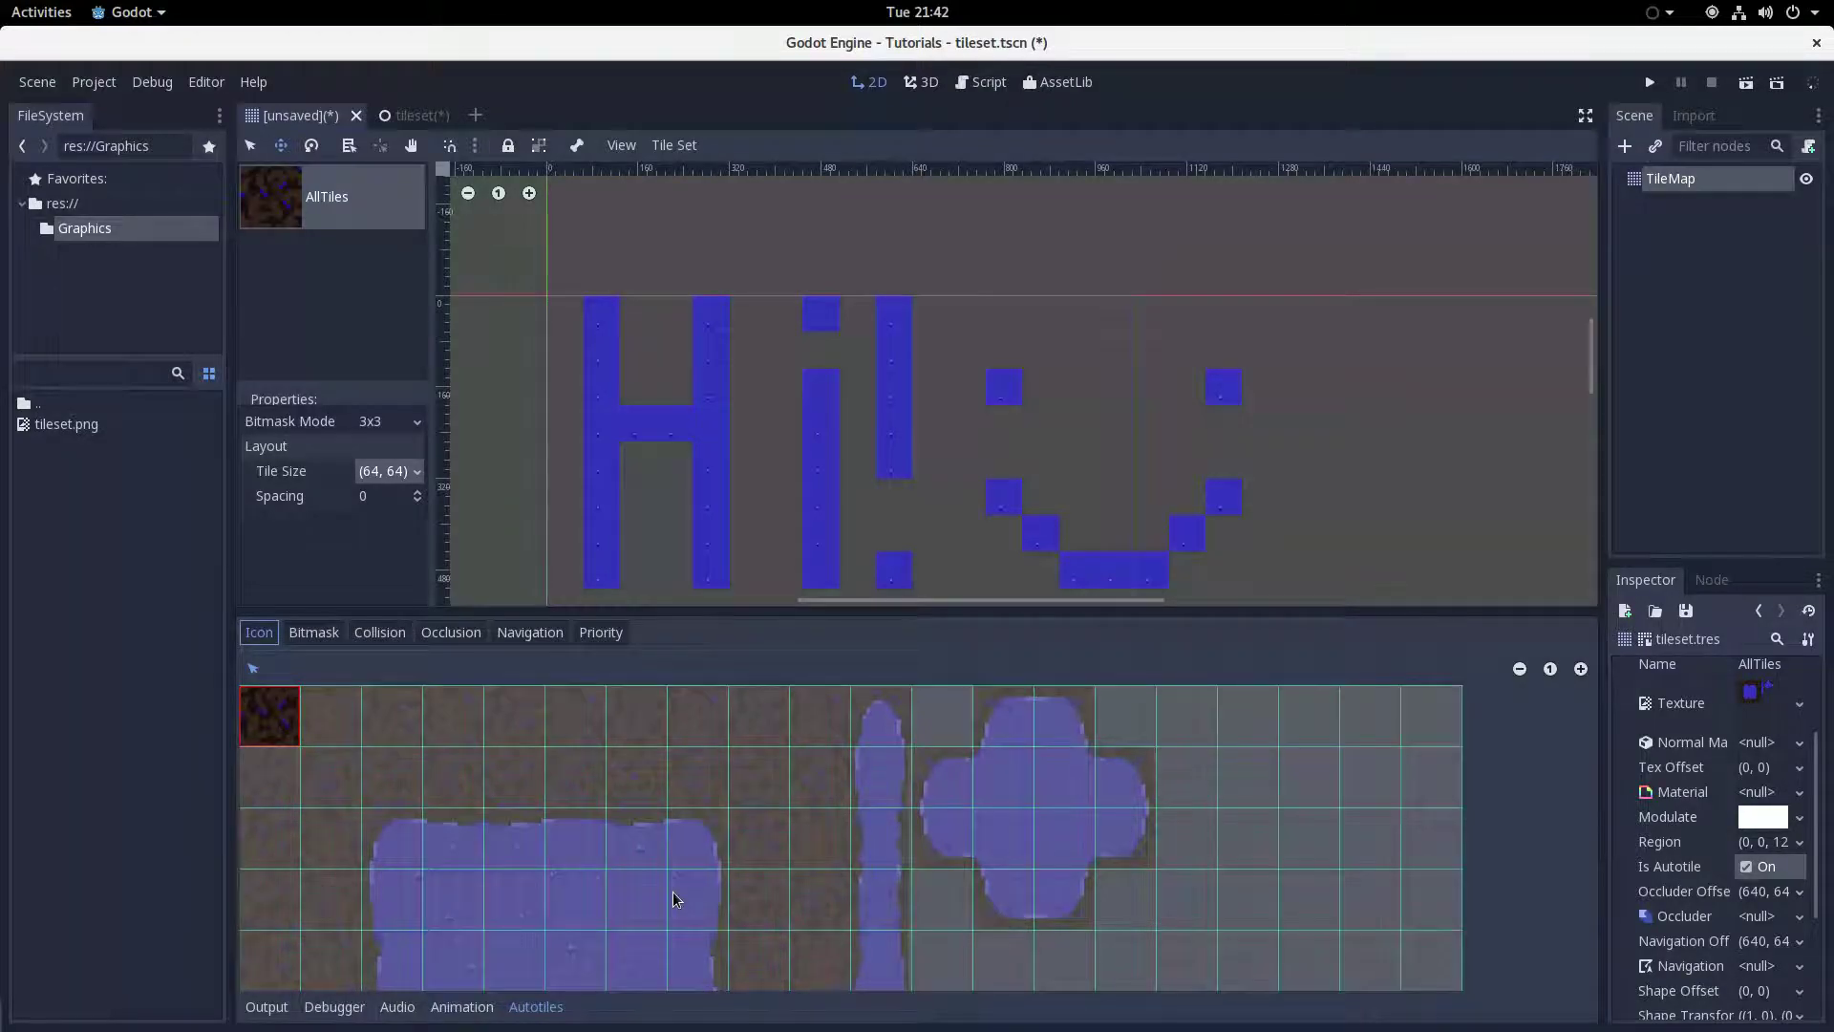
pyautogui.moveTo(880, 409); pyautogui.dragTo(1035, 197, button='middle')
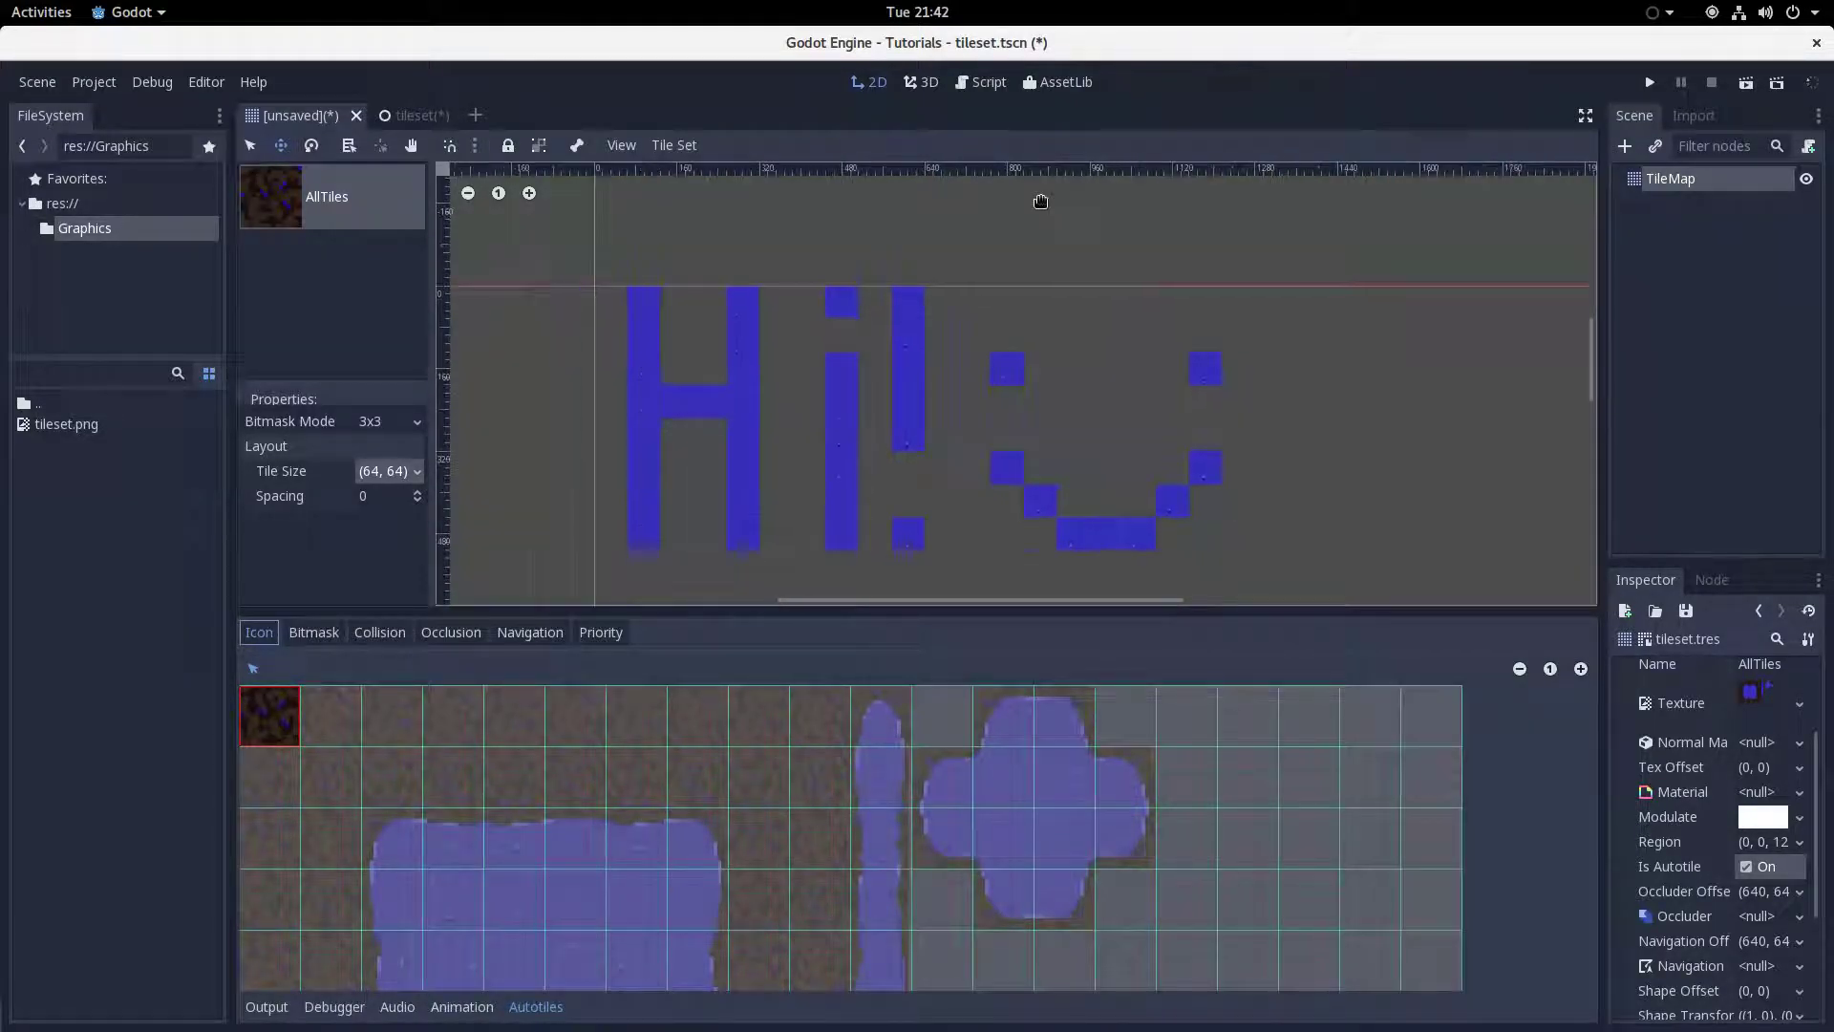
pyautogui.moveTo(963, 663); pyautogui.dragTo(929, 599, button='middle')
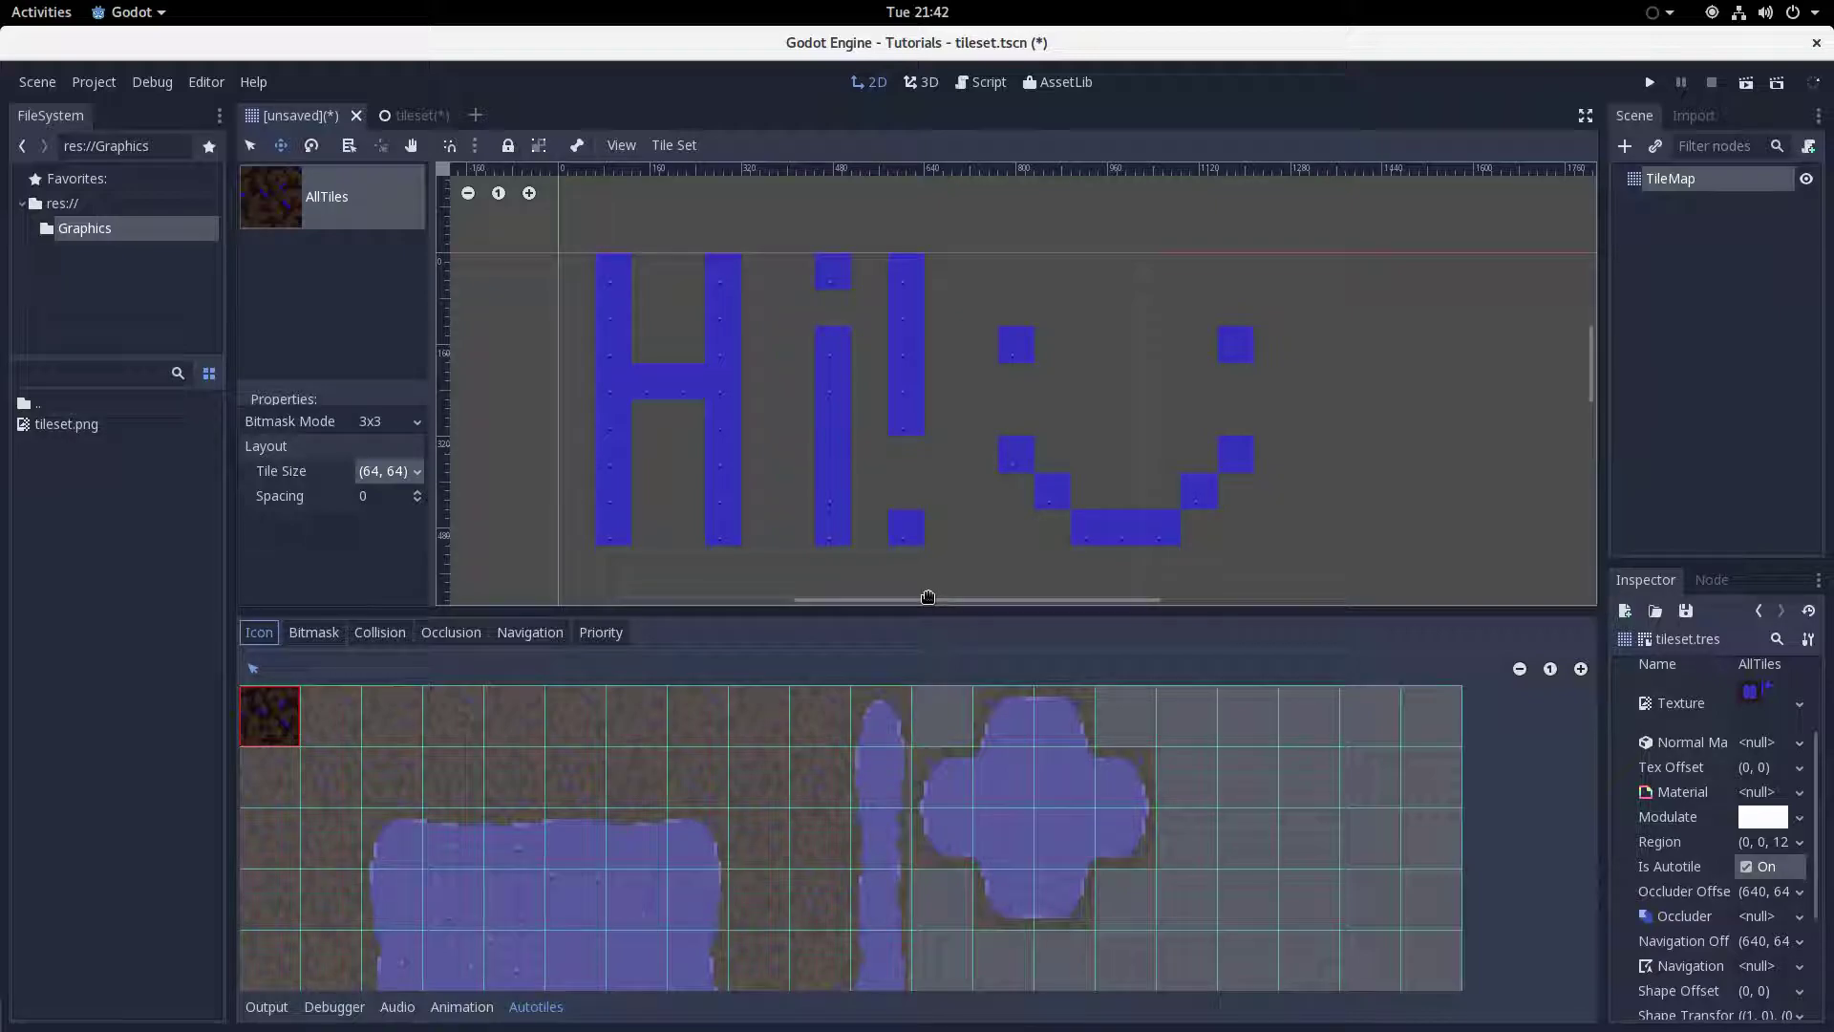
pyautogui.scroll(1, 917, 573)
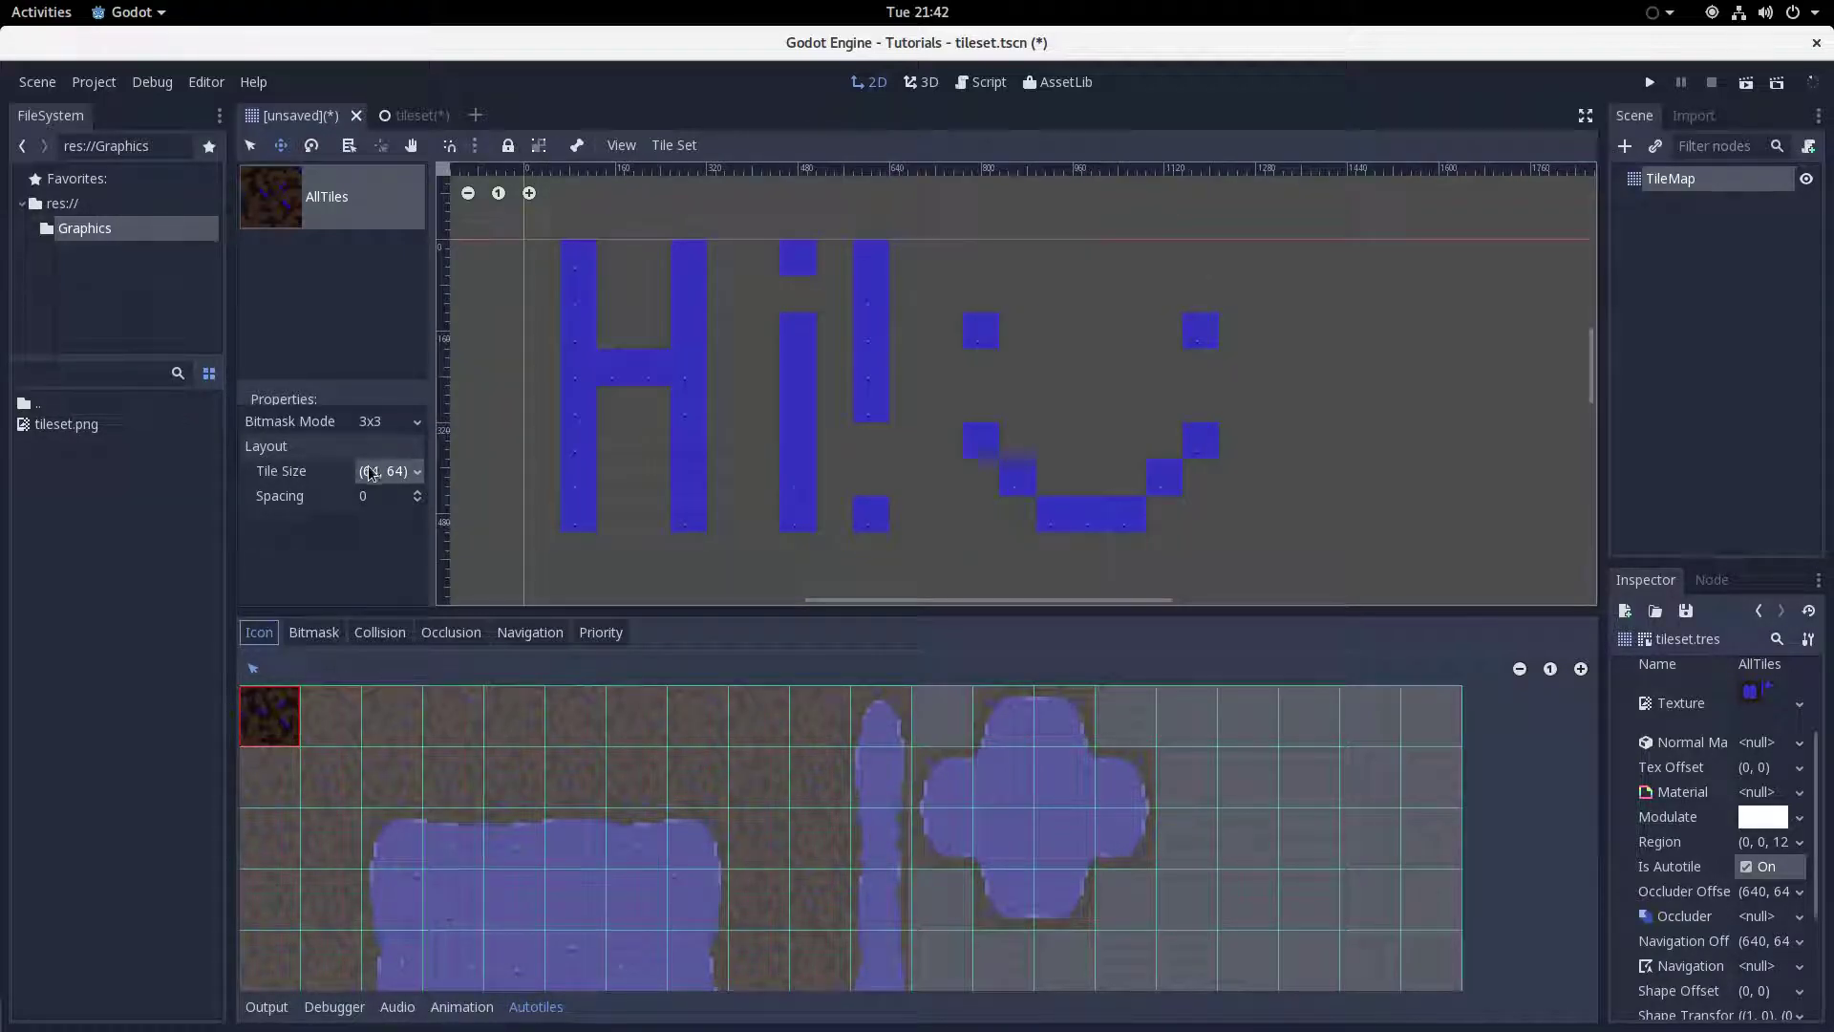
# Pick a blue tile as the AllTiles icon and zoom the texture in and out.
pyautogui.click(461, 849)
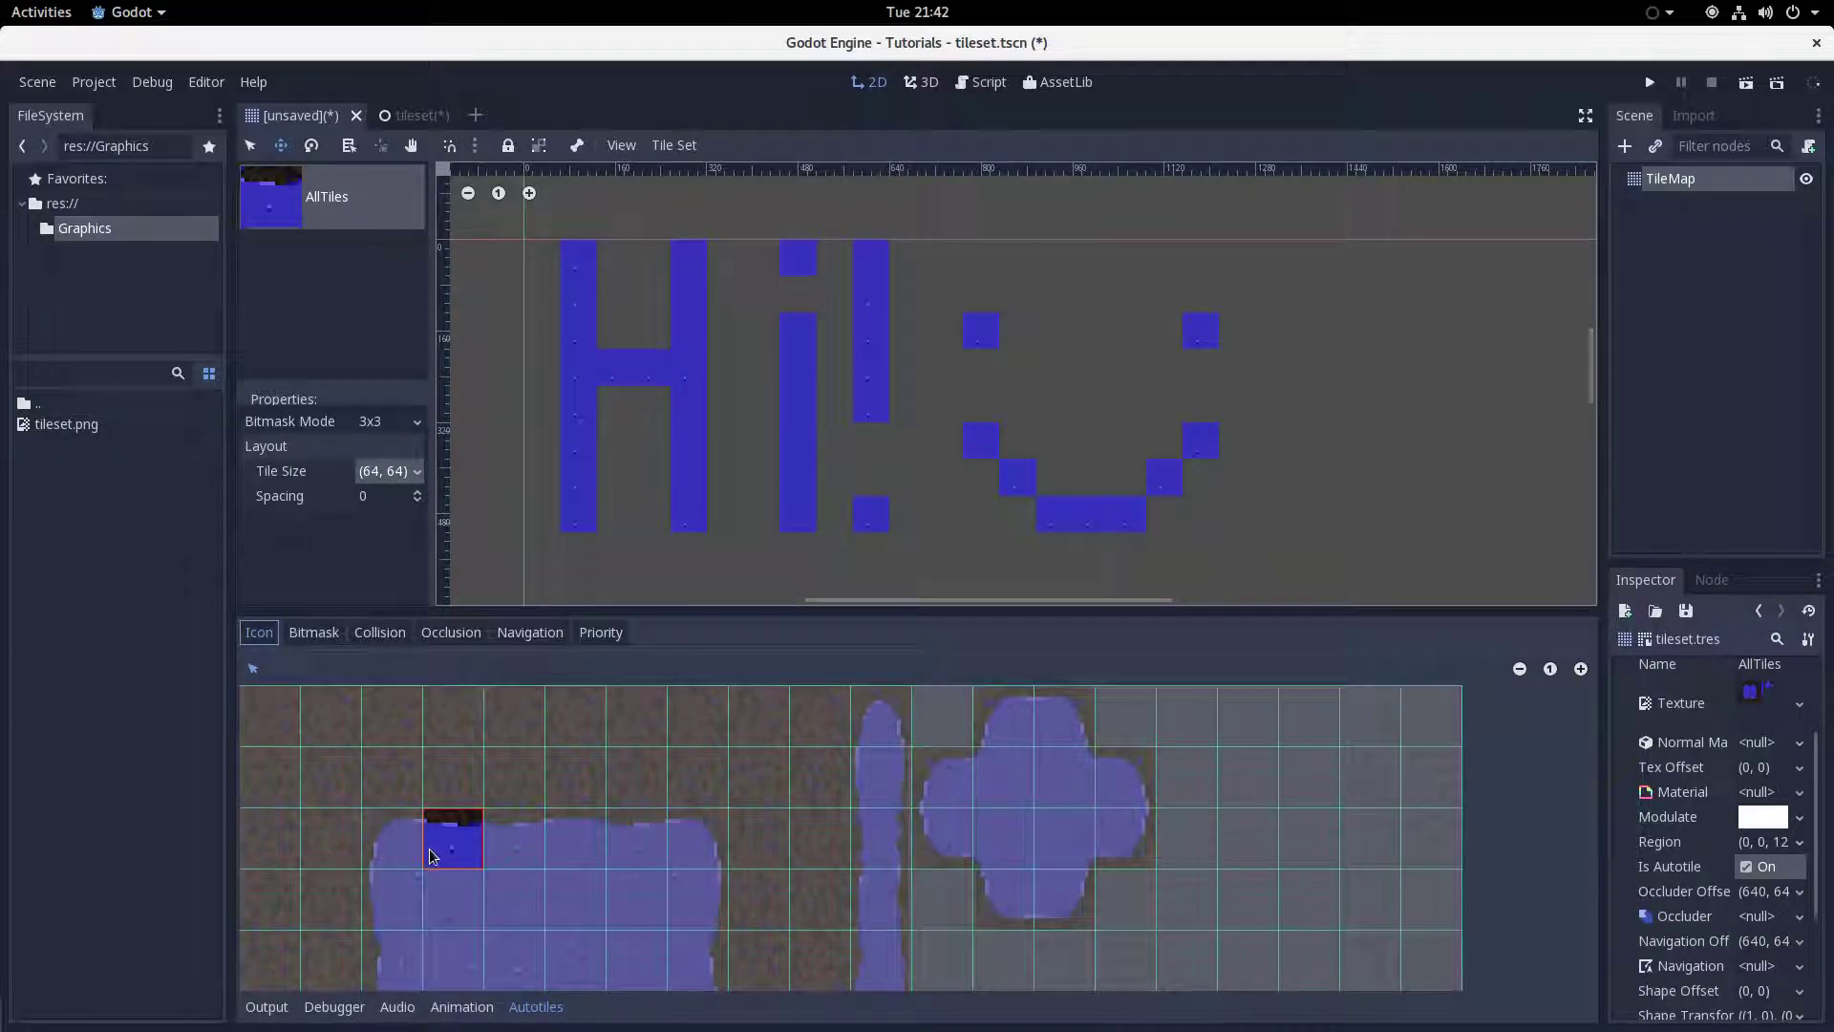
pyautogui.click(1581, 668)
pyautogui.click(1581, 668)
pyautogui.scroll(-5, 594, 839)
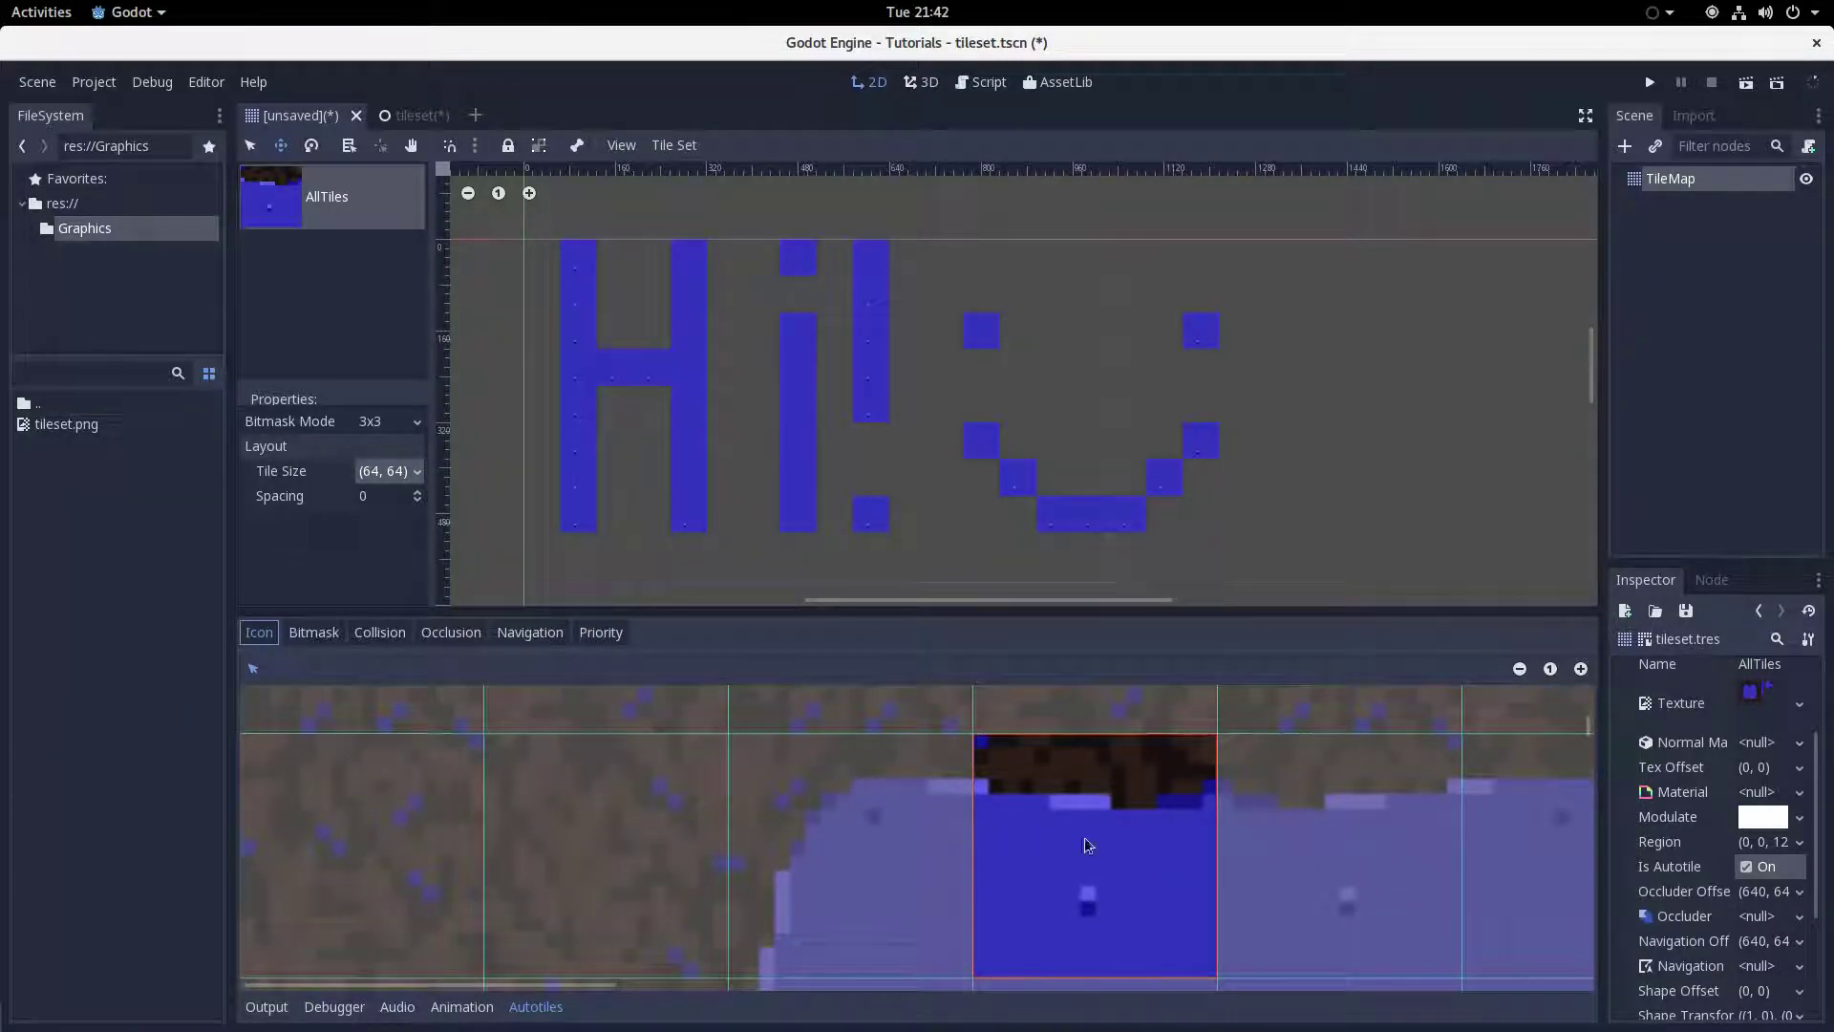
pyautogui.click(1519, 669)
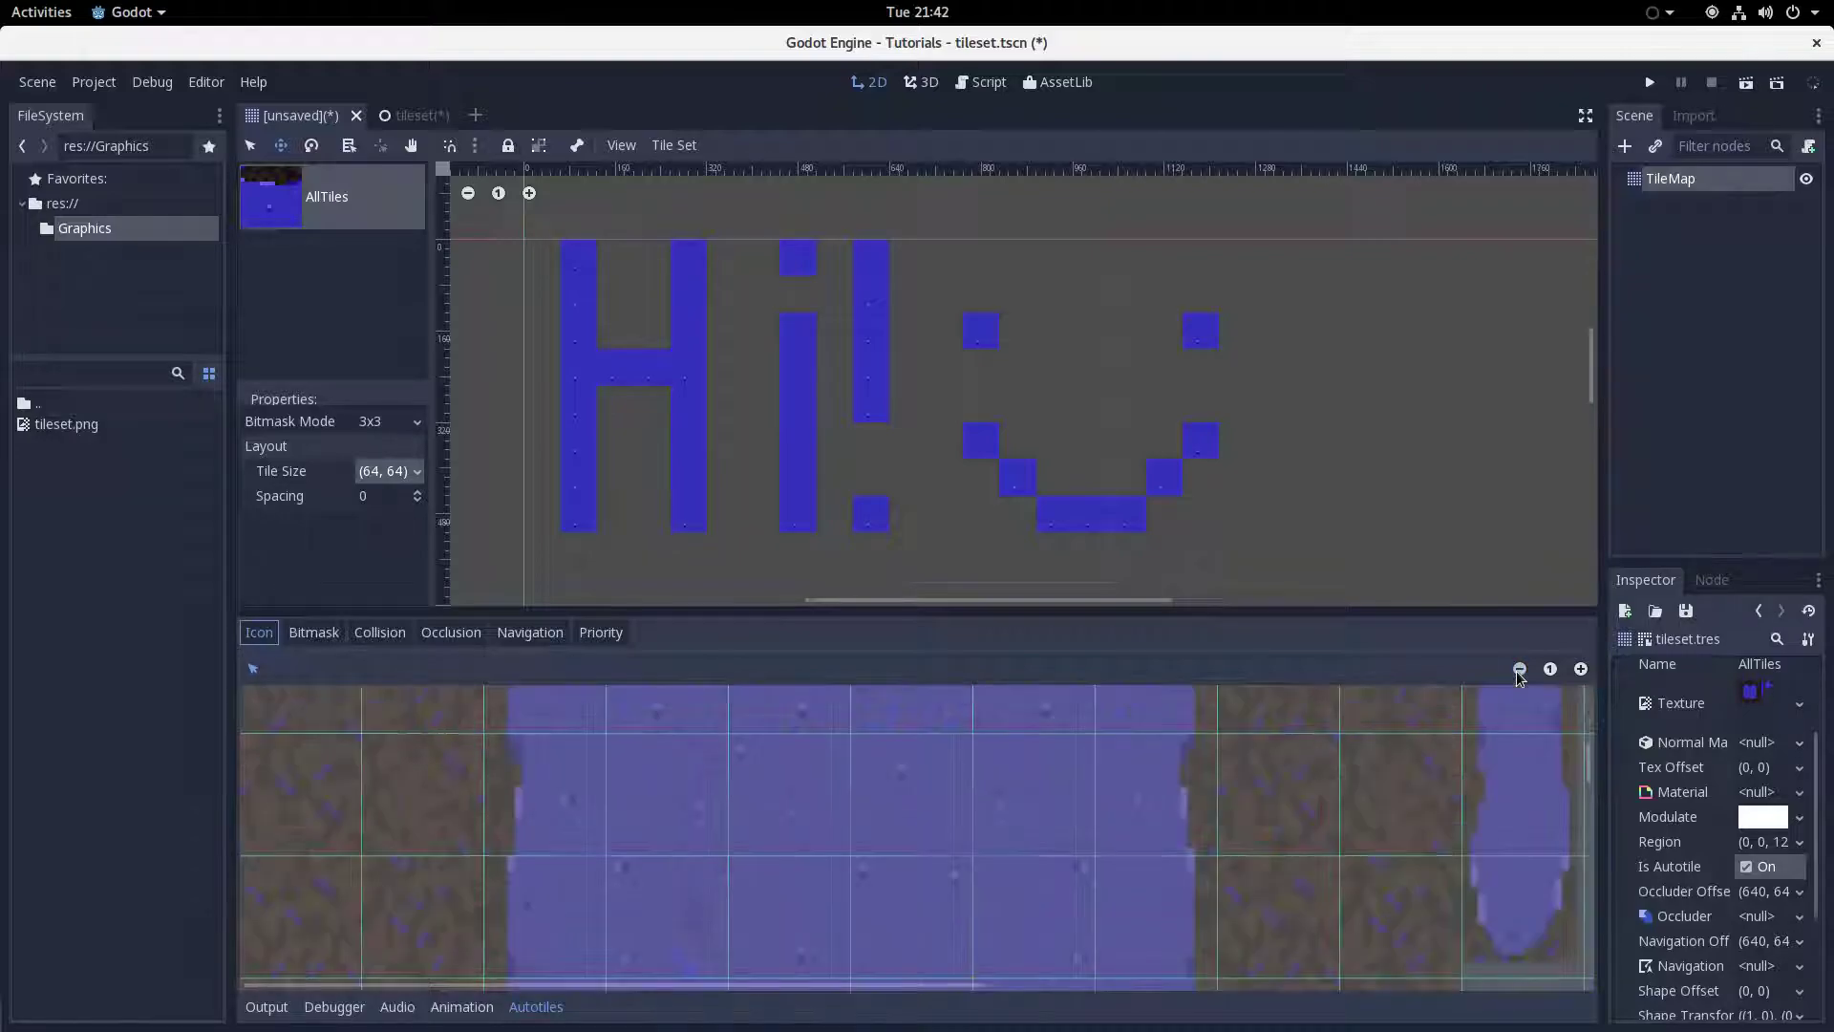
pyautogui.scroll(-3, 679, 892)
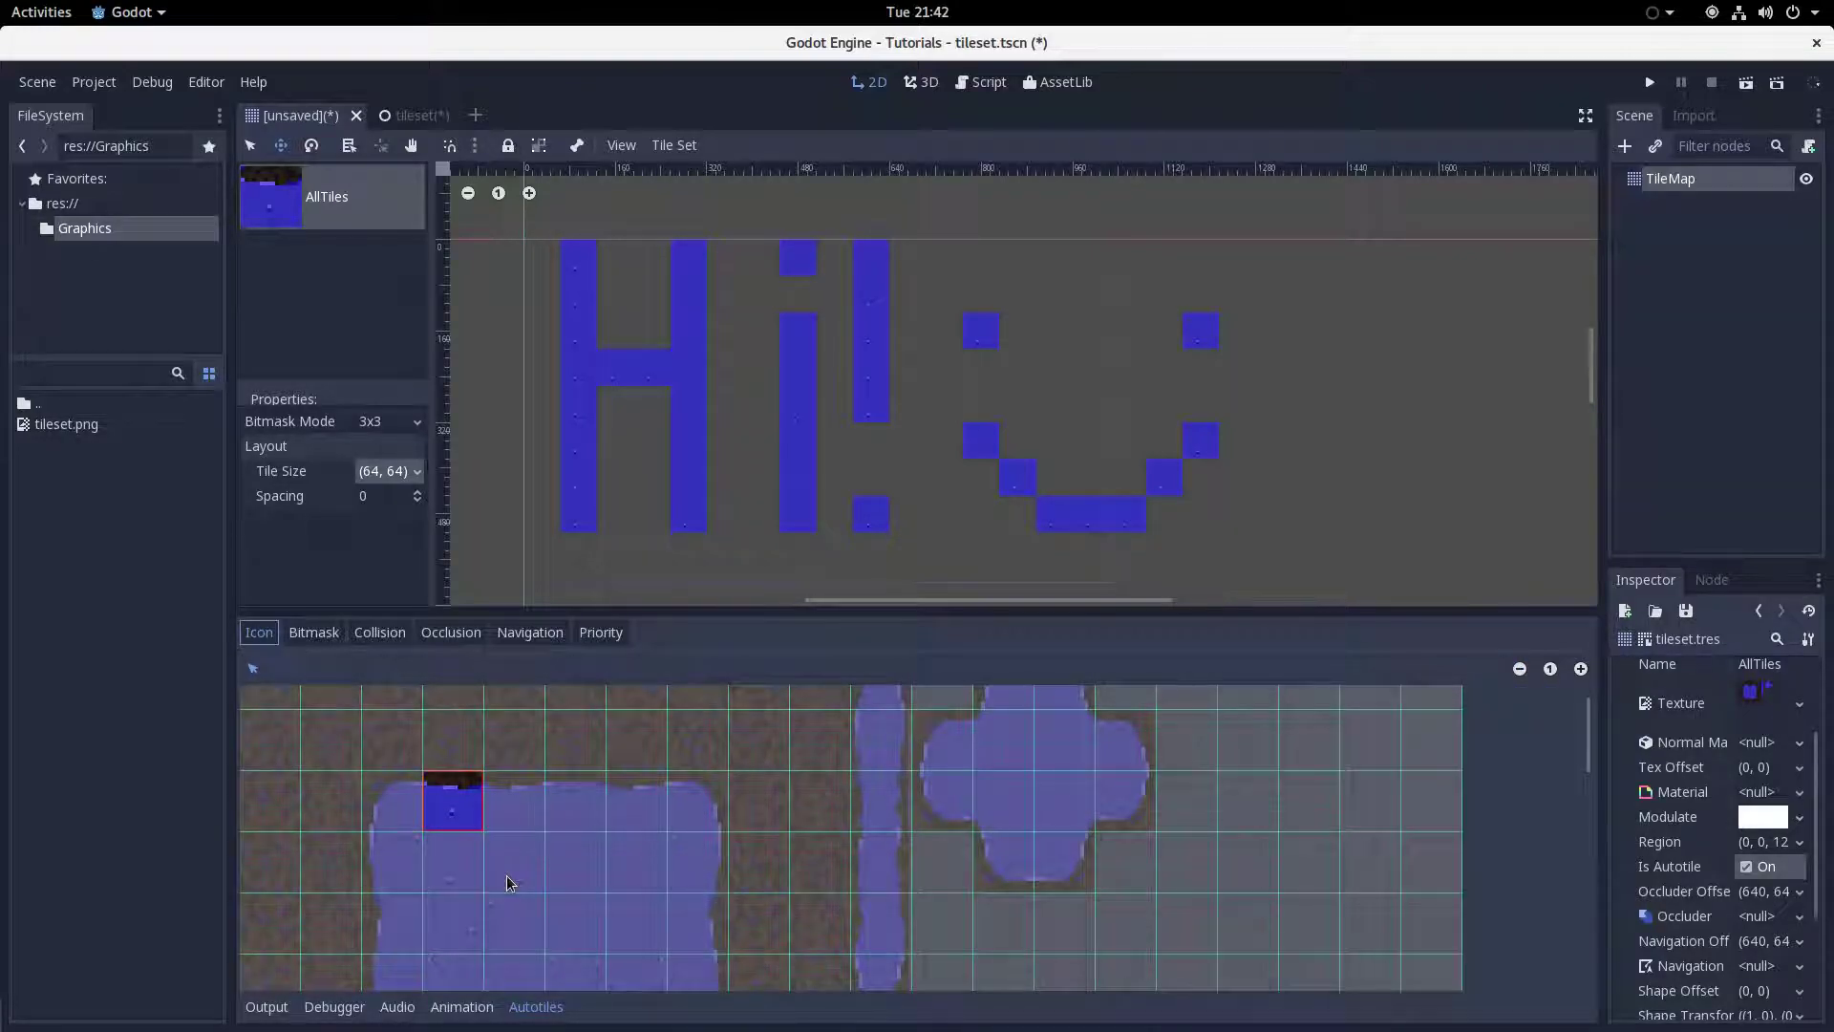
pyautogui.scroll(1, 560, 826)
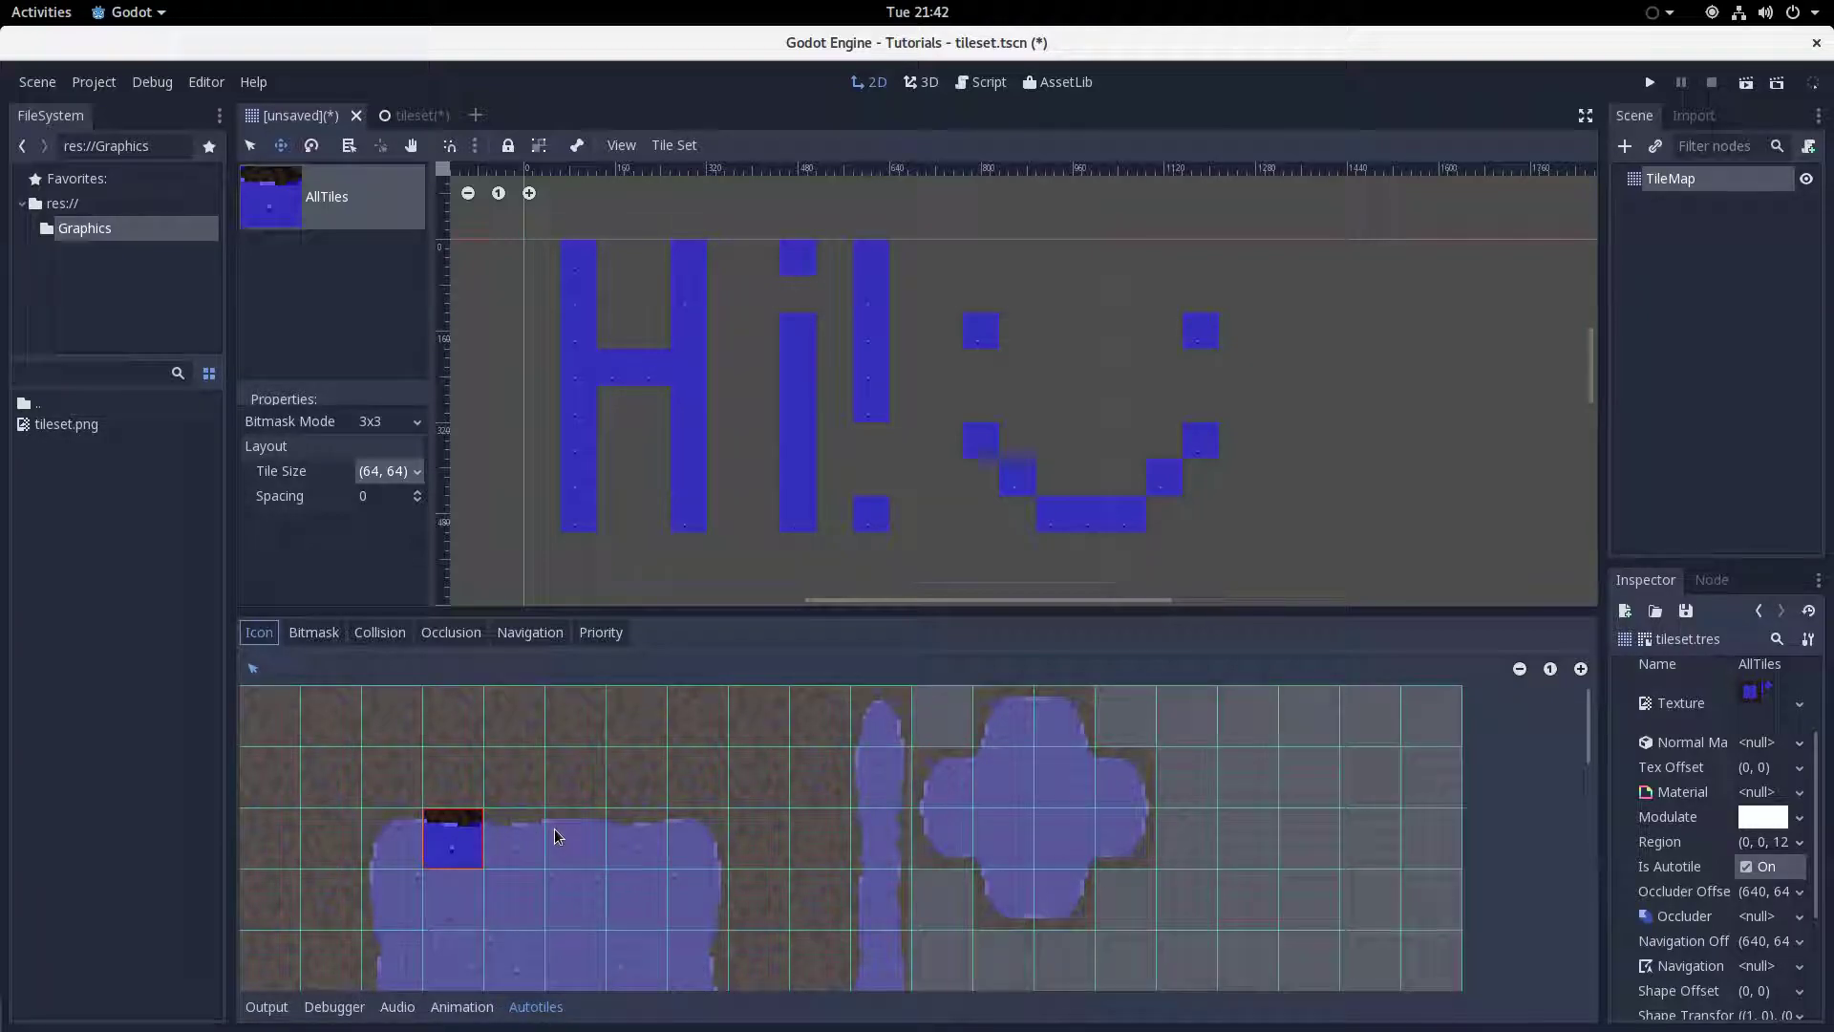
pyautogui.scroll(-1, 559, 836)
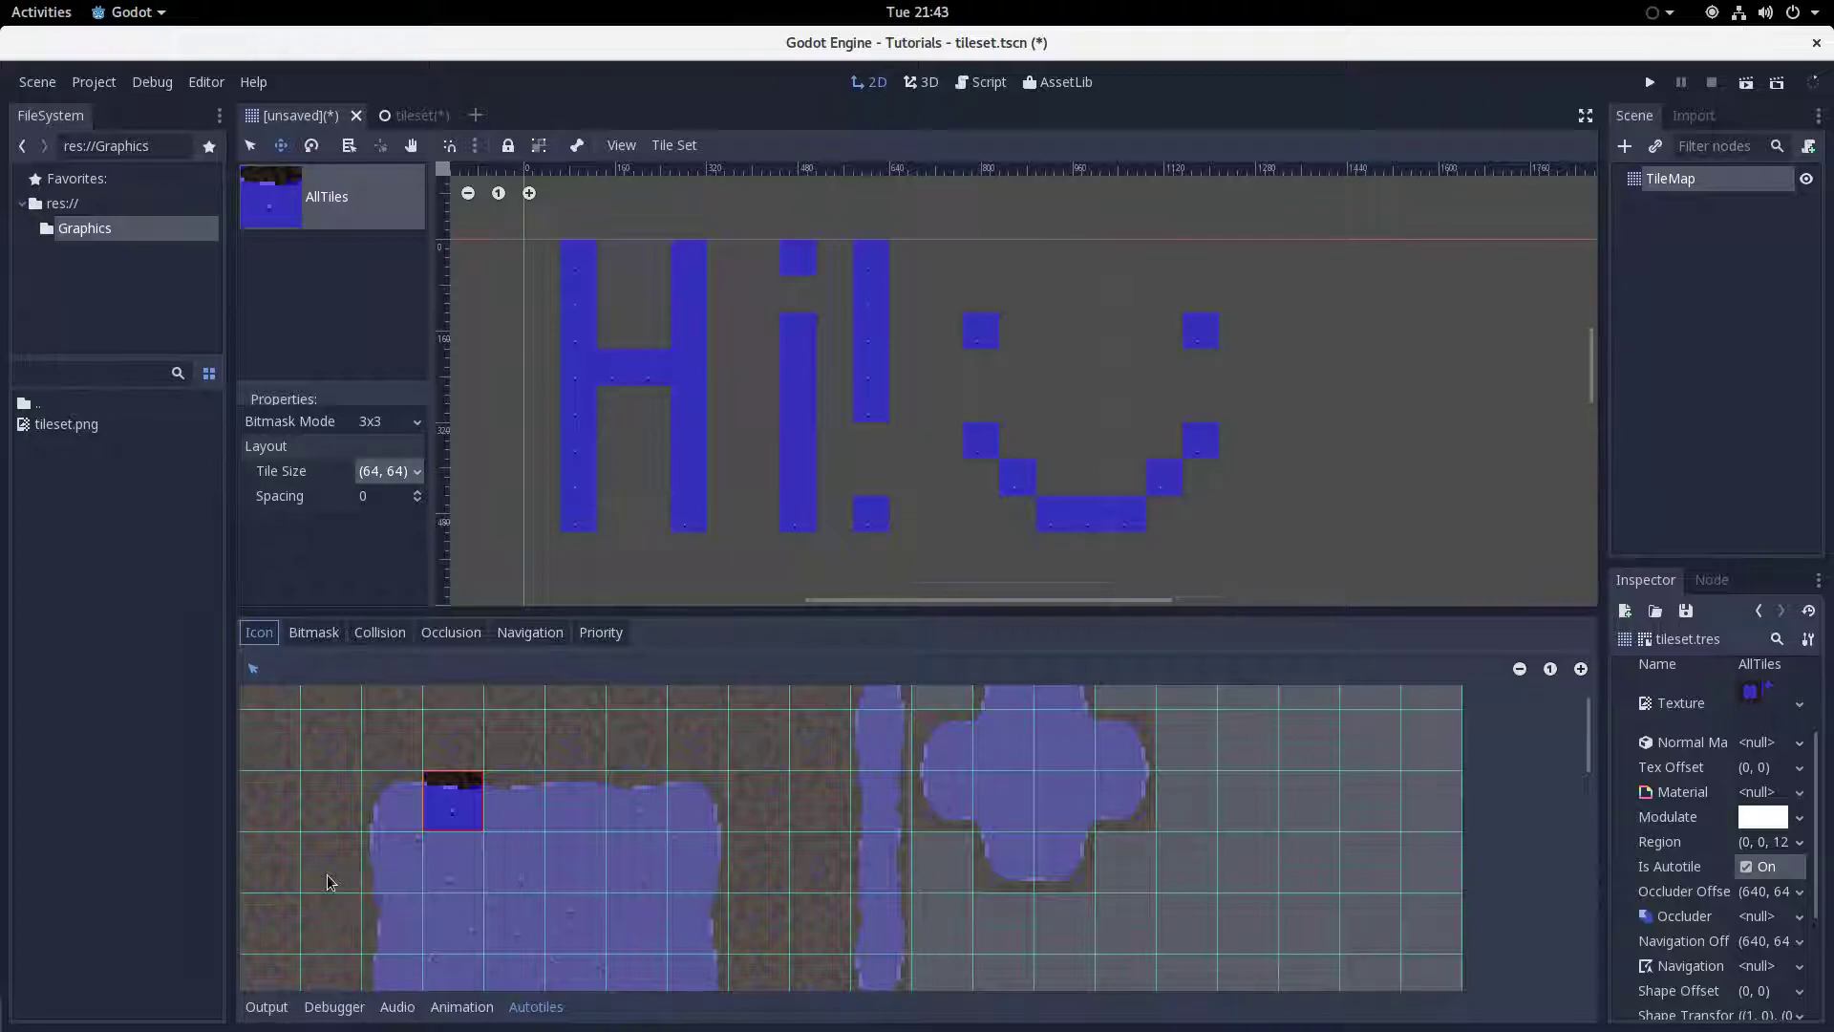
pyautogui.scroll(-2, 330, 881)
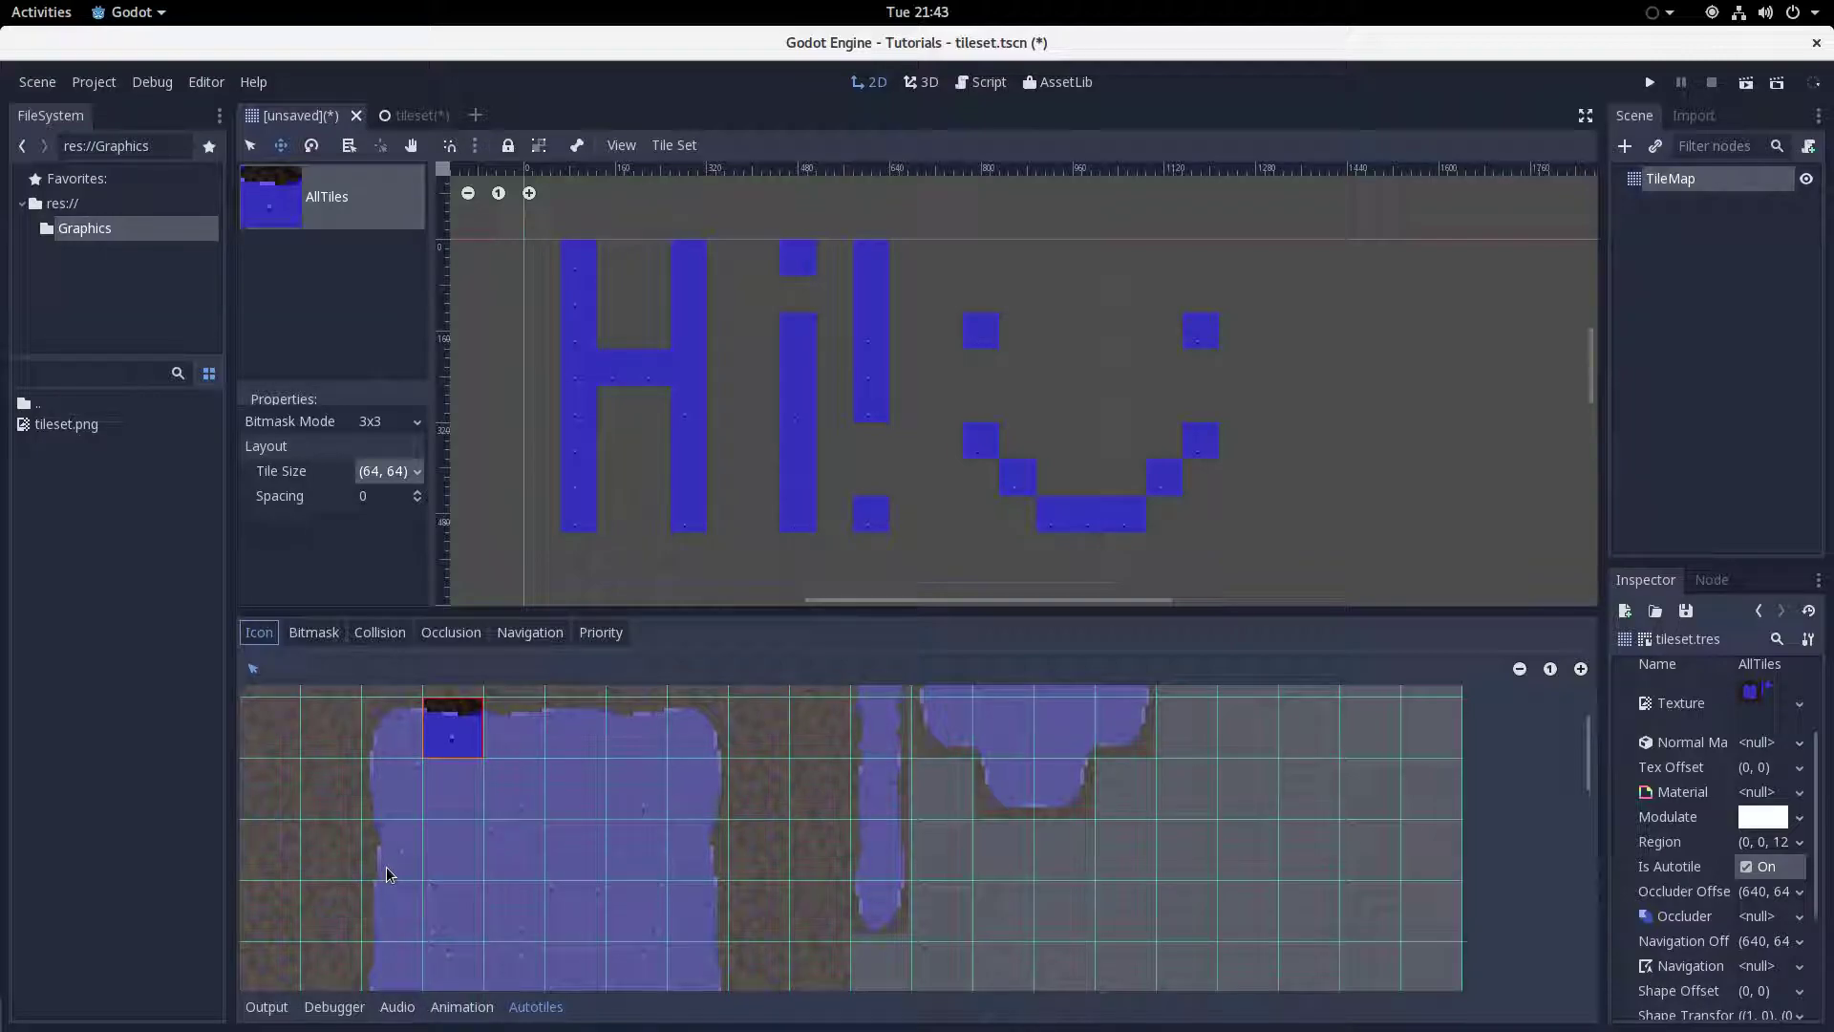
# Try the dark dirt tile, a rounded-shape blue tile and a big-square tile as icon.
pyautogui.click(808, 810)
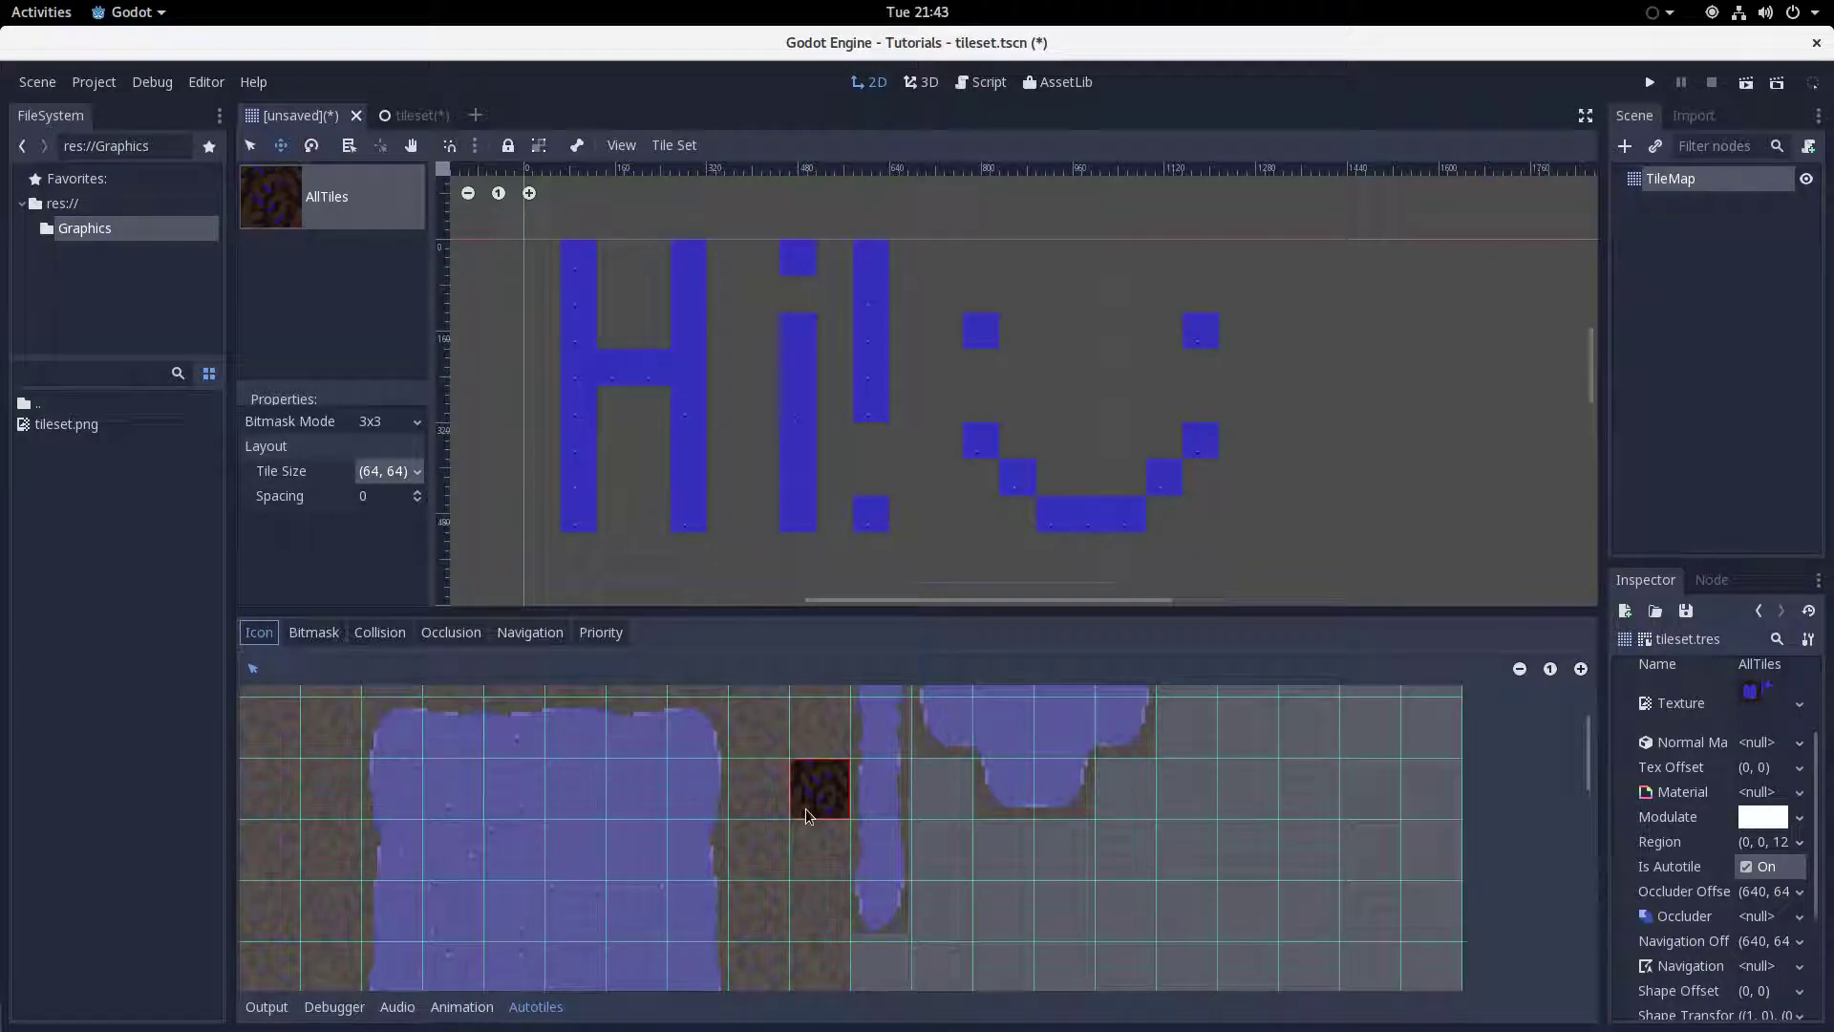
pyautogui.click(871, 799)
pyautogui.click(1062, 728)
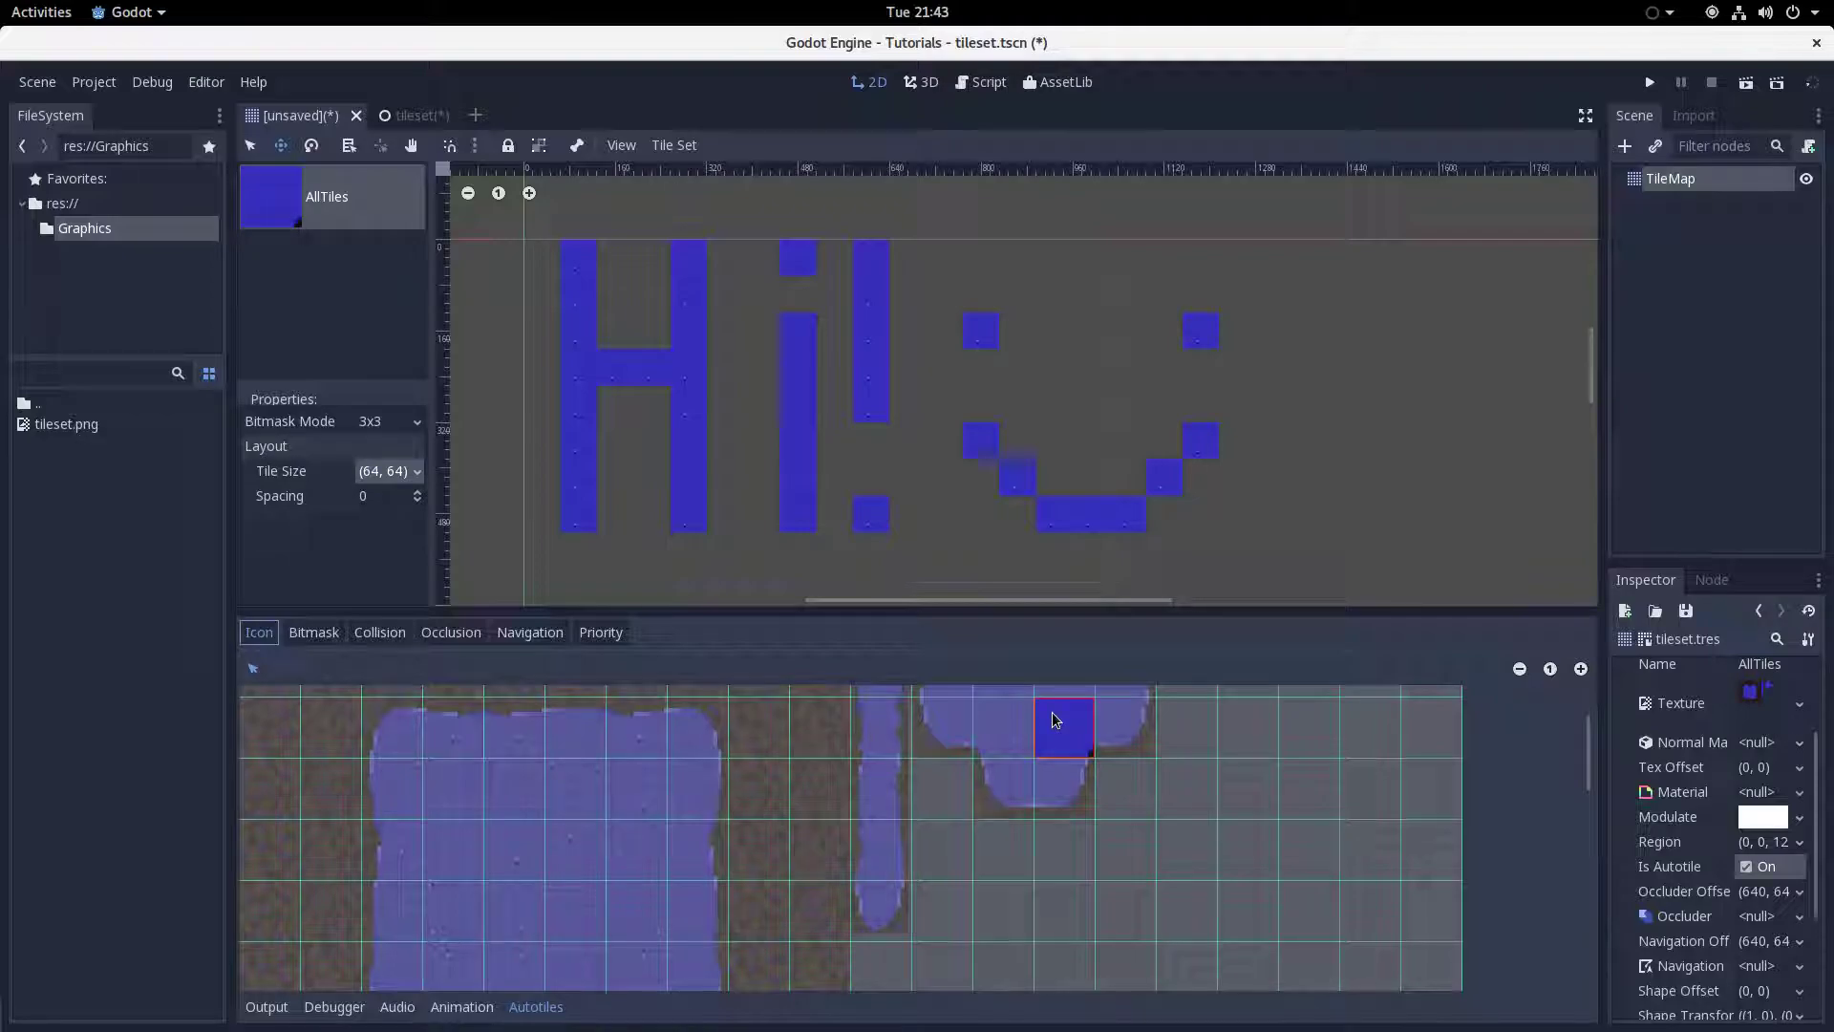
pyautogui.click(458, 803)
pyautogui.scroll(-1, 496, 812)
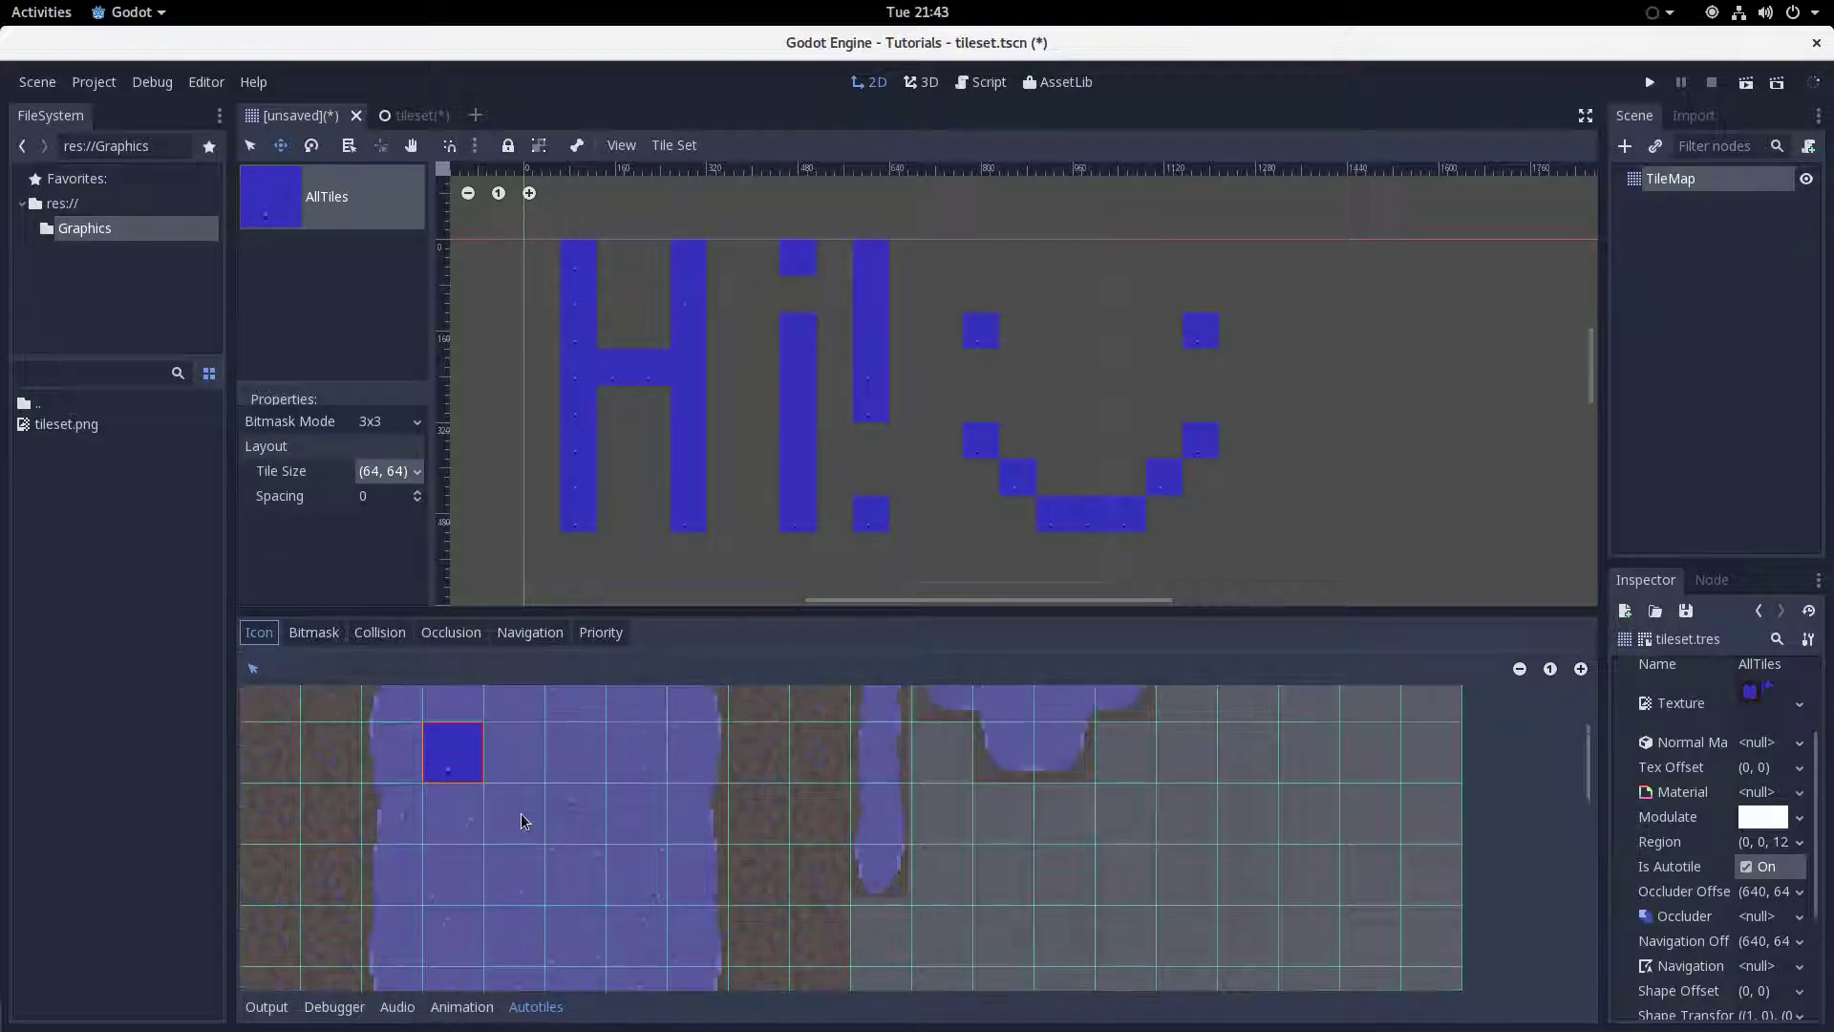
# Settle on a solid blue big-square tile as the icon and open the Bitmask view.
pyautogui.click(680, 887)
pyautogui.click(511, 860)
pyautogui.click(651, 760)
pyautogui.click(540, 764)
pyautogui.click(574, 831)
pyautogui.click(577, 928)
pyautogui.click(506, 963)
pyautogui.click(455, 800)
pyautogui.click(455, 776)
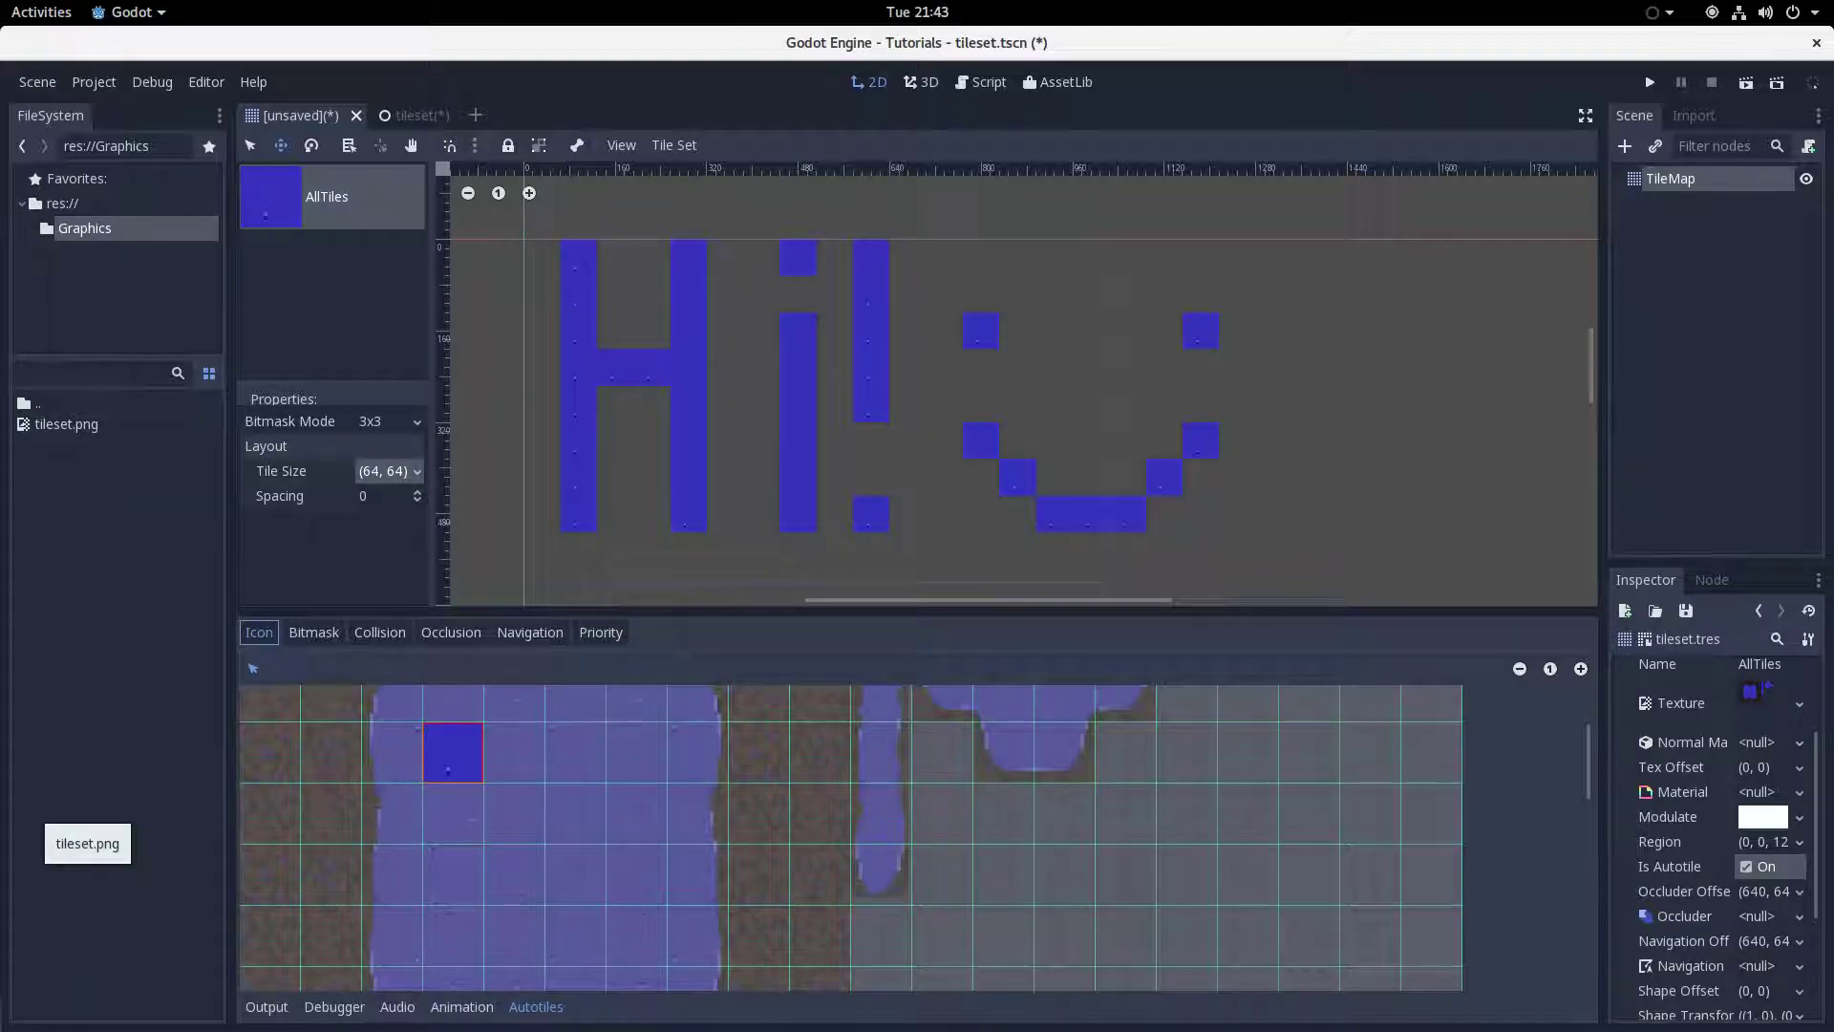
pyautogui.click(323, 634)
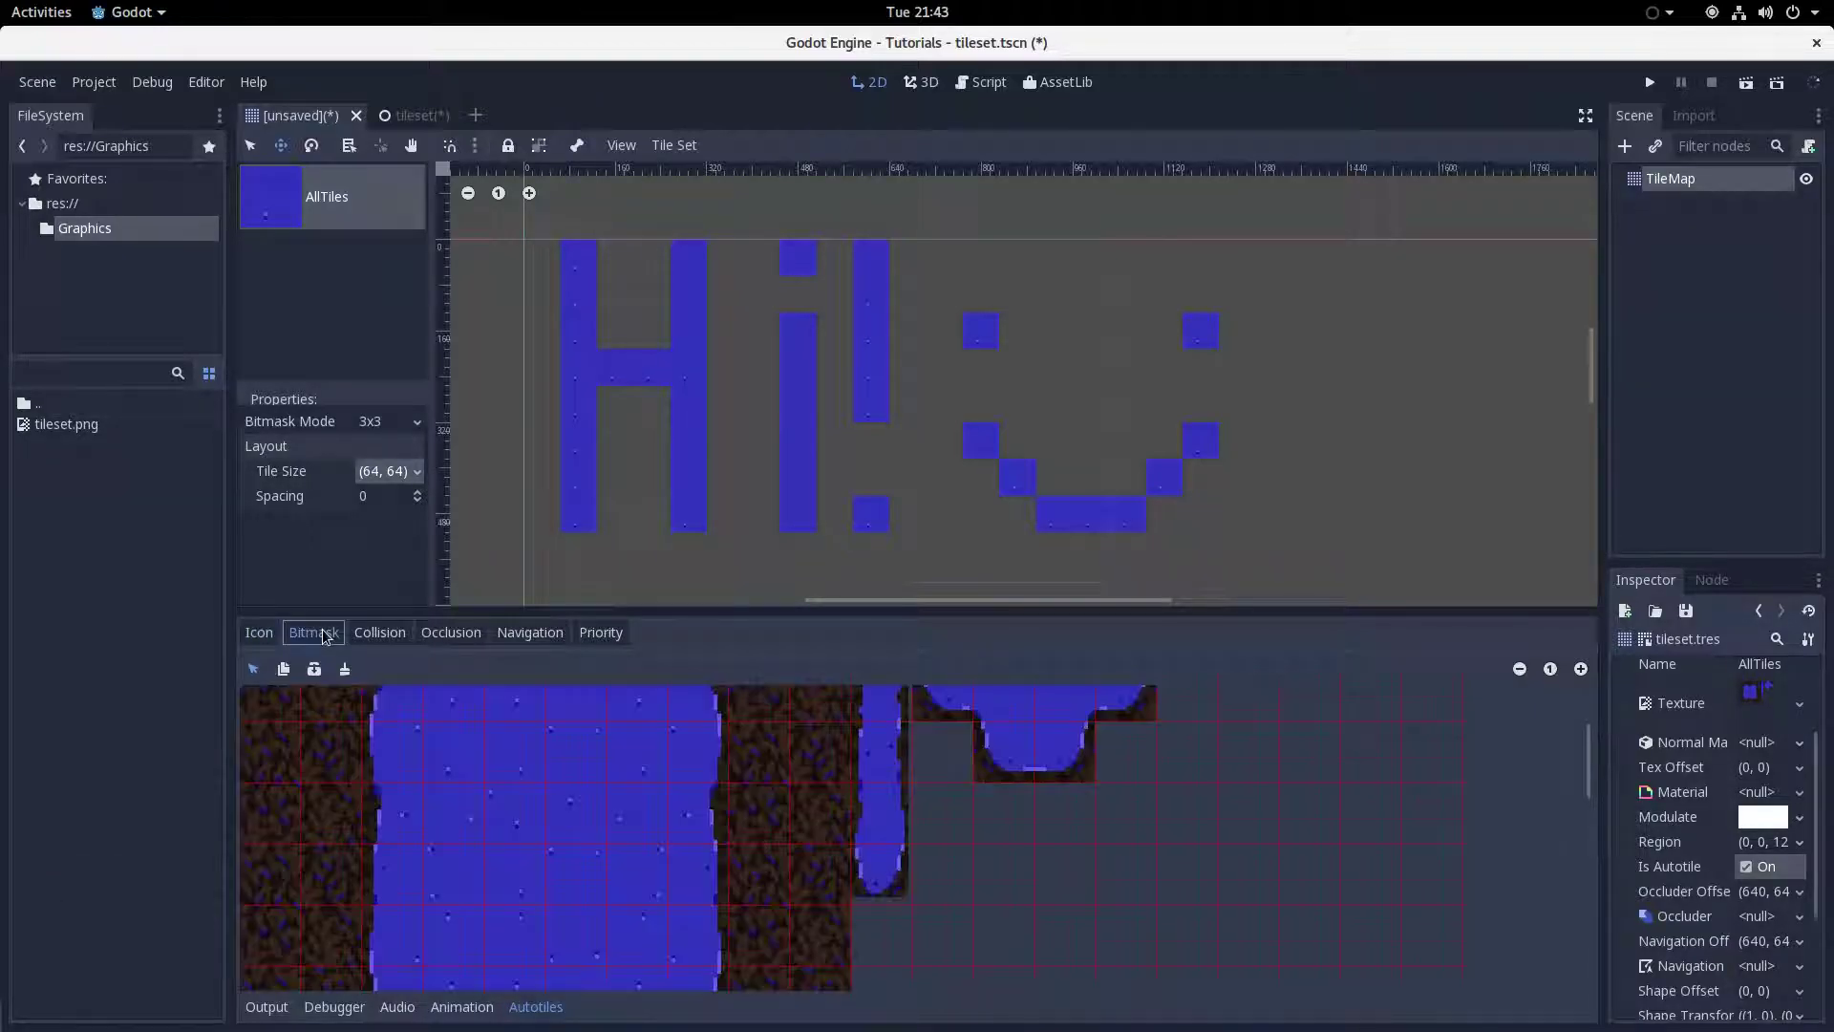
pyautogui.scroll(1, 518, 863)
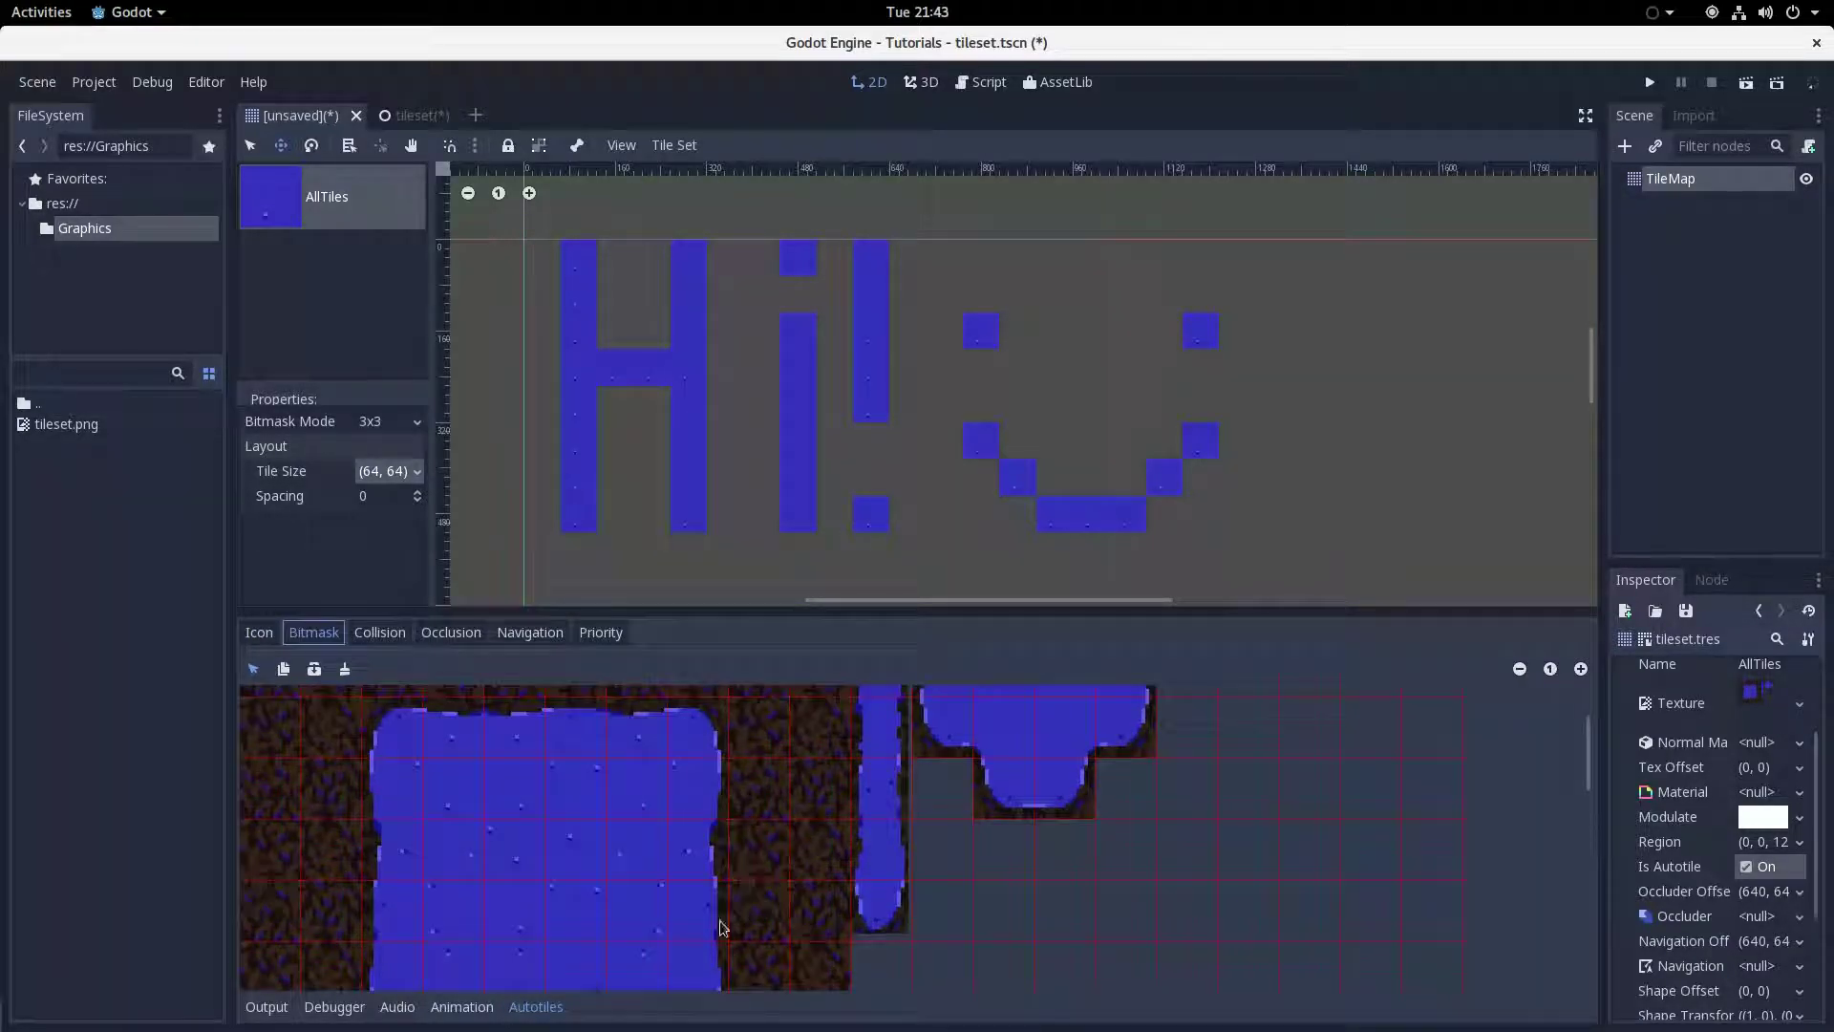